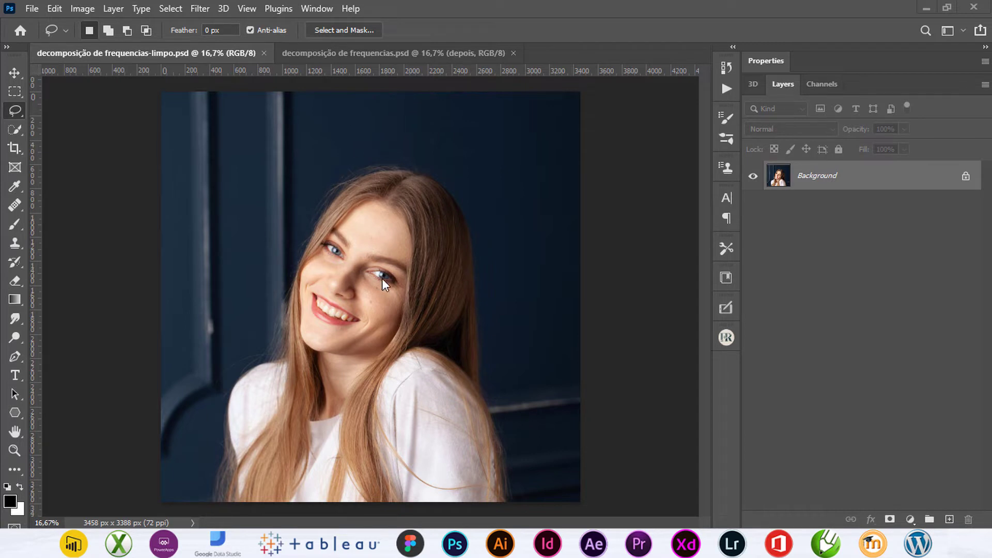
# Step: Zoom in on the cheek of the retouched portrait, then back out to show eye, nose and smile
pyautogui.click(402, 51)
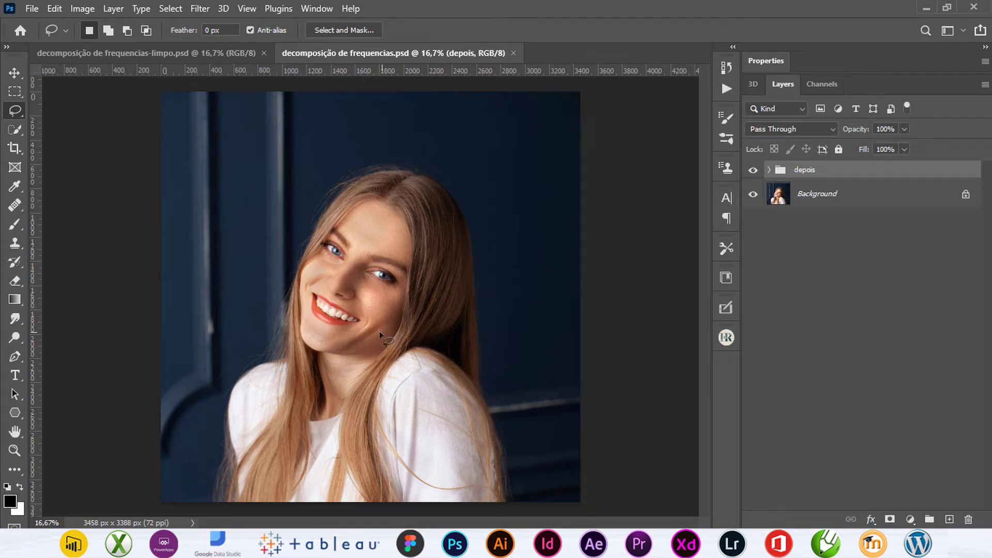
pyautogui.scroll(1, 353, 299)
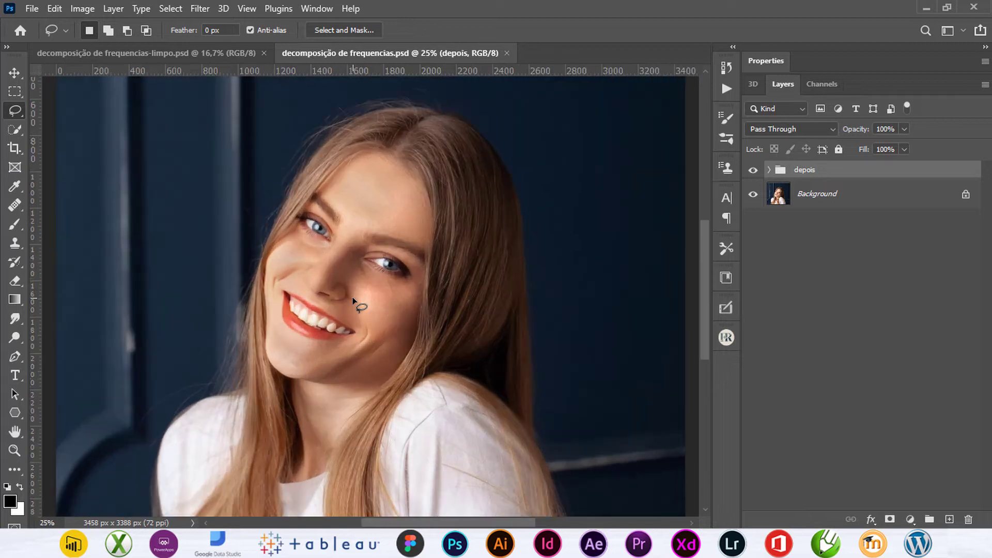
pyautogui.scroll(1, 353, 299)
pyautogui.scroll(1, 353, 298)
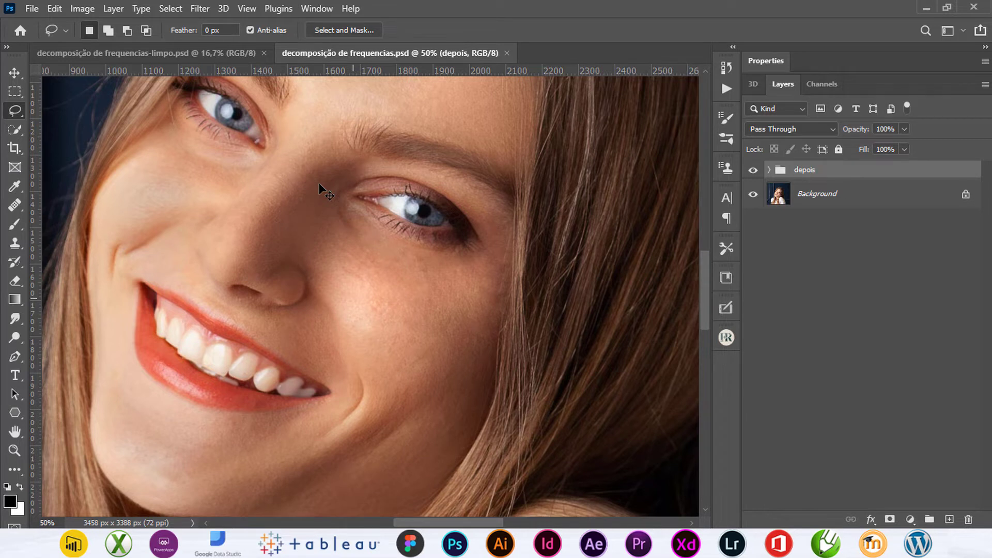
pyautogui.scroll(1, 133, 150)
pyautogui.scroll(1, 132, 177)
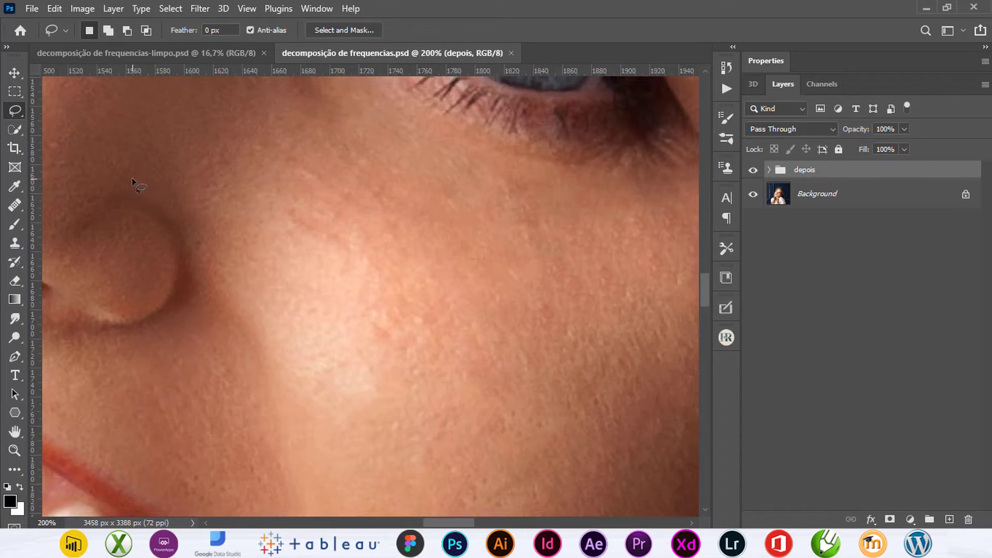
pyautogui.hotkey('ctrl', '-')
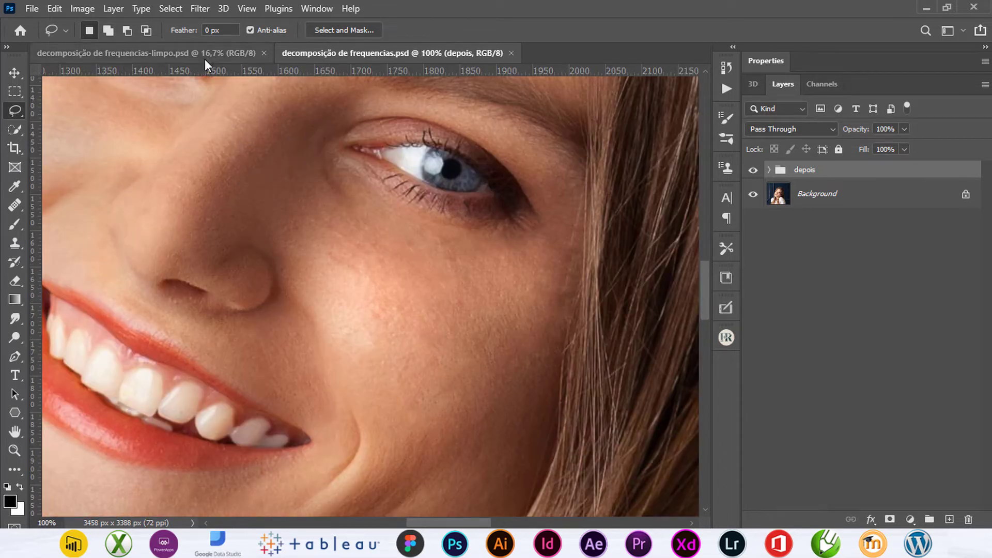
# Step: Zoom in on the original portrait to compare, then return to decomposição de frequencias.psd
pyautogui.click(206, 55)
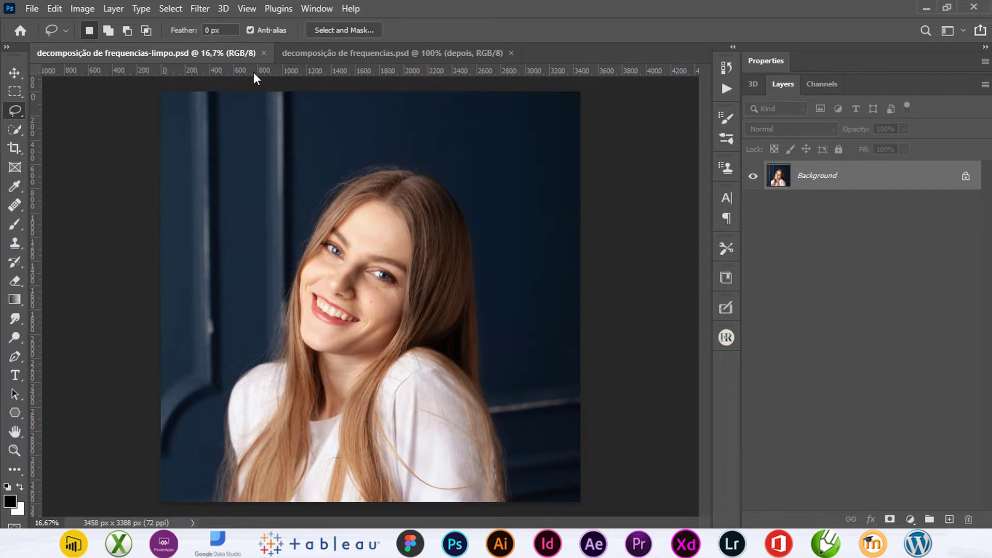
pyautogui.hotkey('ctrl', '+')
pyautogui.hotkey('ctrl', '+')
pyautogui.hotkey('ctrl', '+')
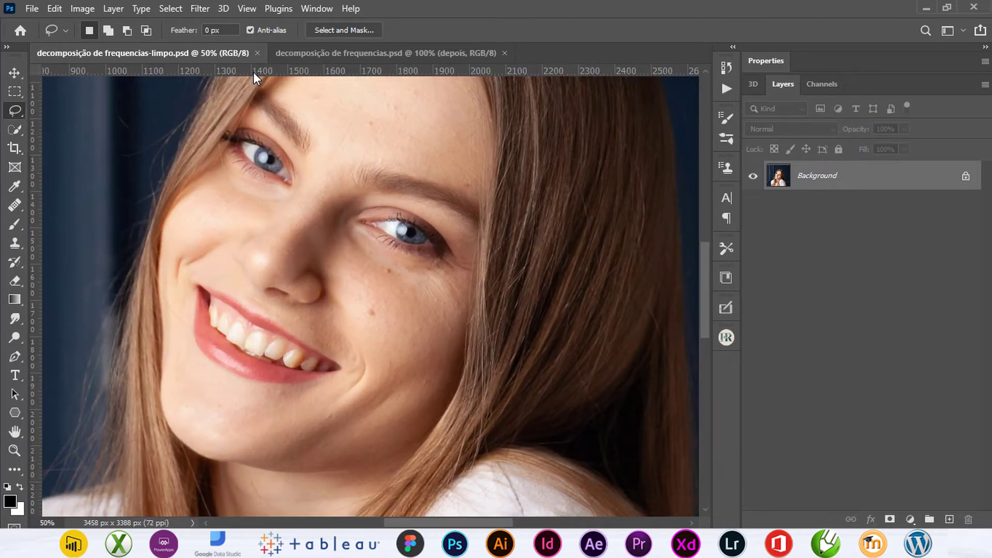
pyautogui.hotkey('ctrl', '+')
pyautogui.hotkey('ctrl', '+')
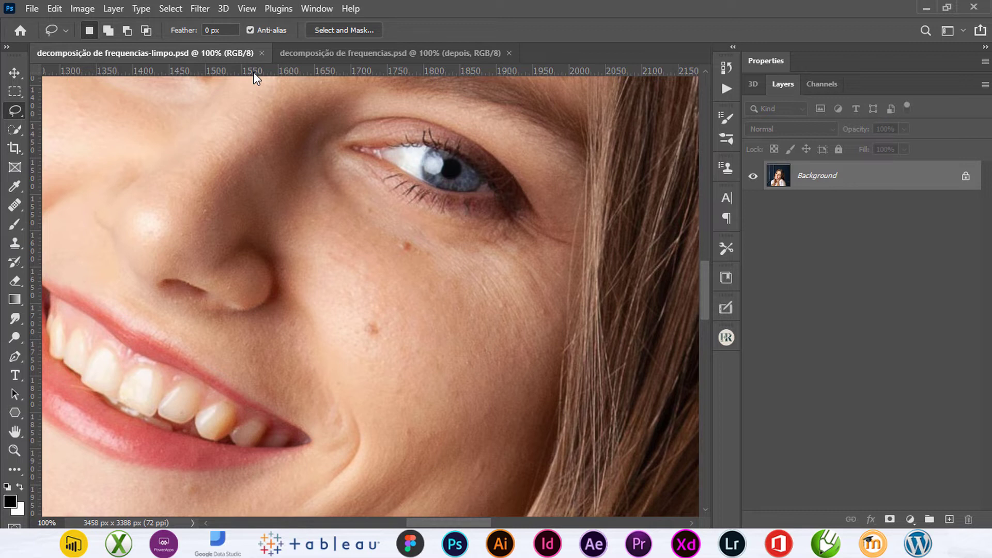
pyautogui.click(305, 55)
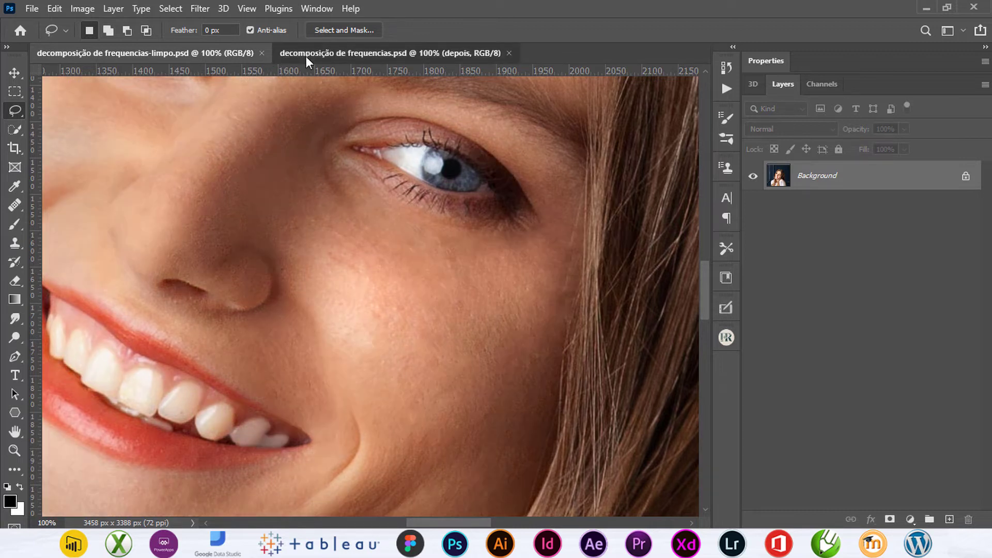
# Step: Close the retouched document and fit the original photo on screen
pyautogui.click(511, 54)
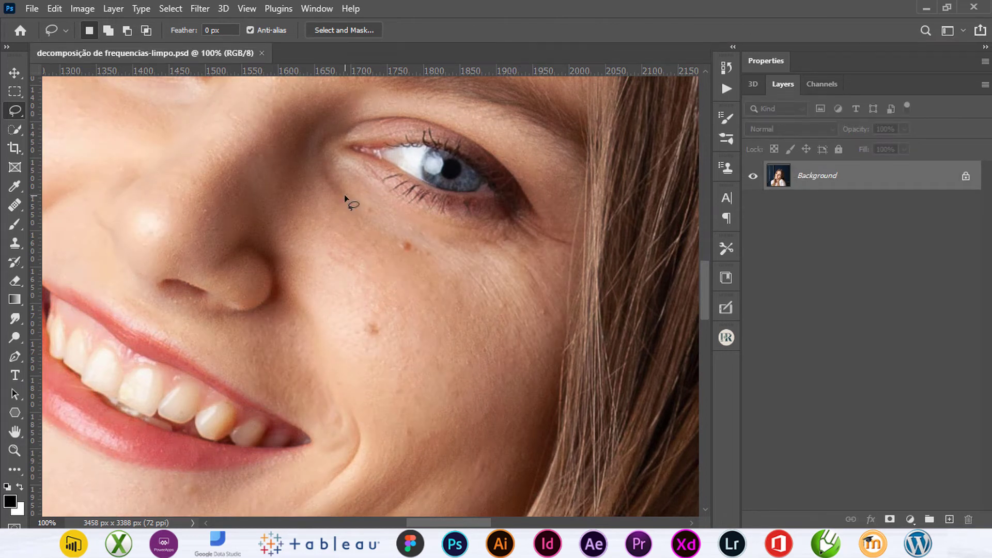
pyautogui.hotkey('ctrl', 'o')
pyautogui.click(447, 323)
pyautogui.hotkey('ctrl', '0')
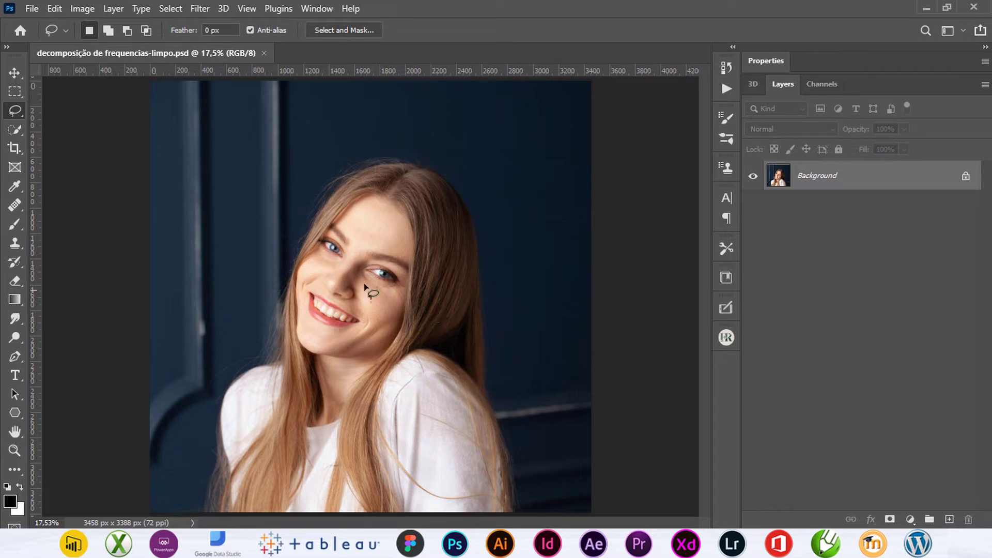
# Step: Duplicate the Background layer and name the copy 'base de tratamento'
pyautogui.click(17, 77)
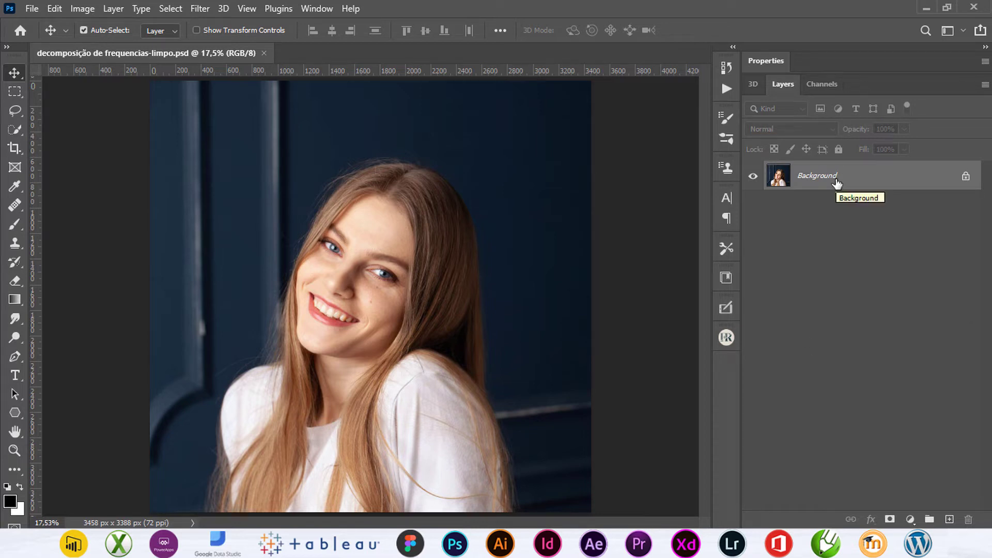
pyautogui.hotkey('ctrl', 'j')
pyautogui.press('ctrl')
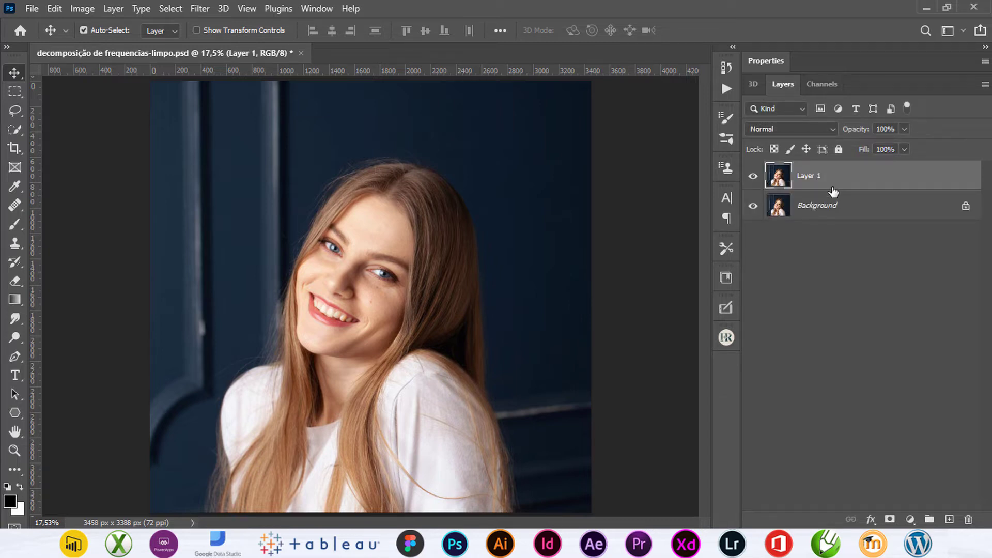
pyautogui.doubleClick(815, 176)
pyautogui.write('base de t')
pyautogui.write('ratamento')
pyautogui.press('Return')
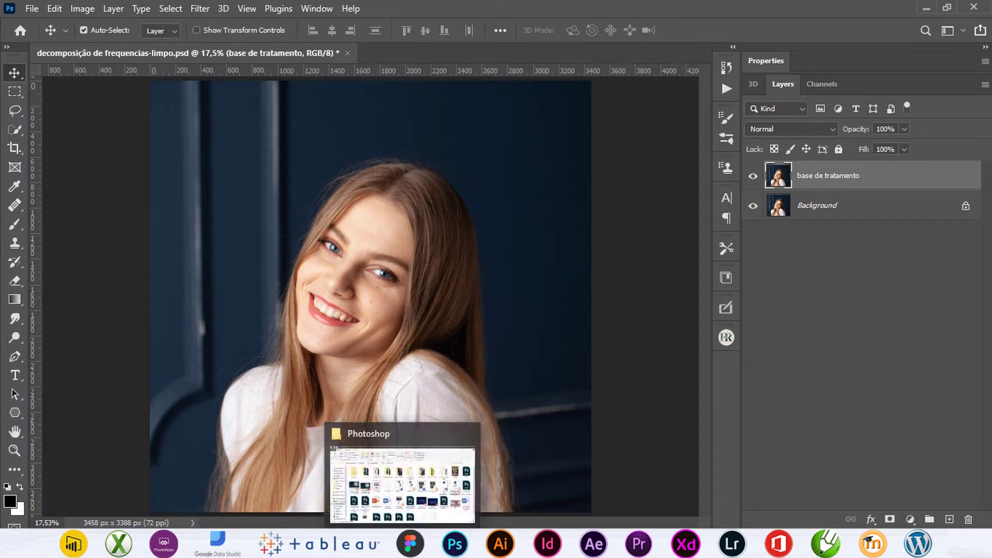
# Step: Launch the ZoomIt.exe shortcut from the Área de Trabalho folder in File Explorer
pyautogui.click(403, 470)
pyautogui.click(72, 223)
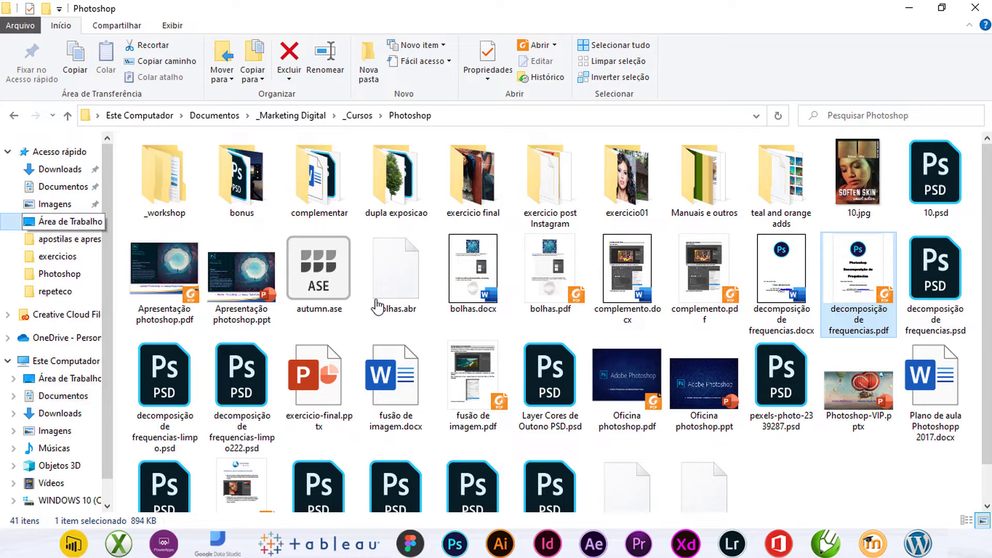
pyautogui.click(889, 407)
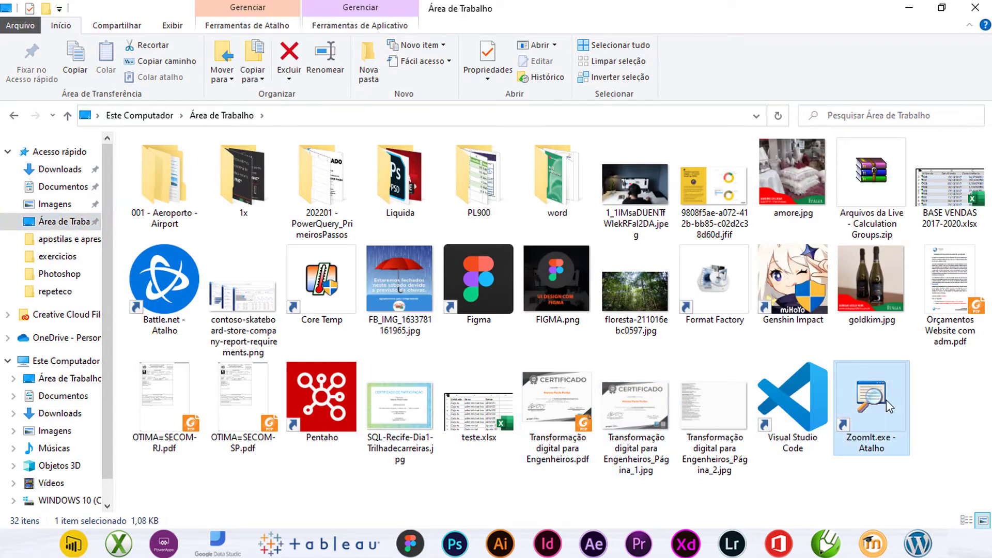
pyautogui.doubleClick(886, 400)
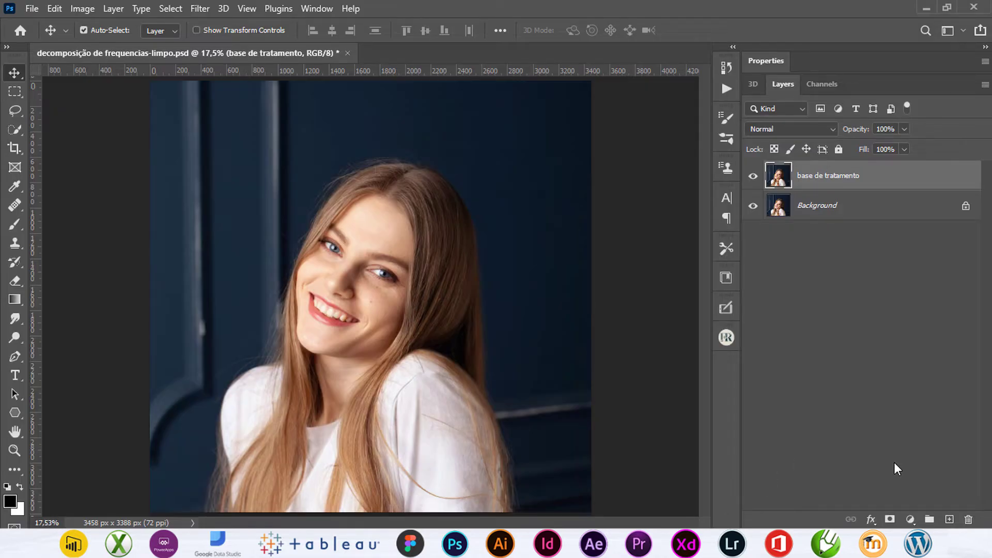
# Step: Add a Black & White adjustment layer with its Reds value set to -80
pyautogui.hotkey('ctrl', '1')
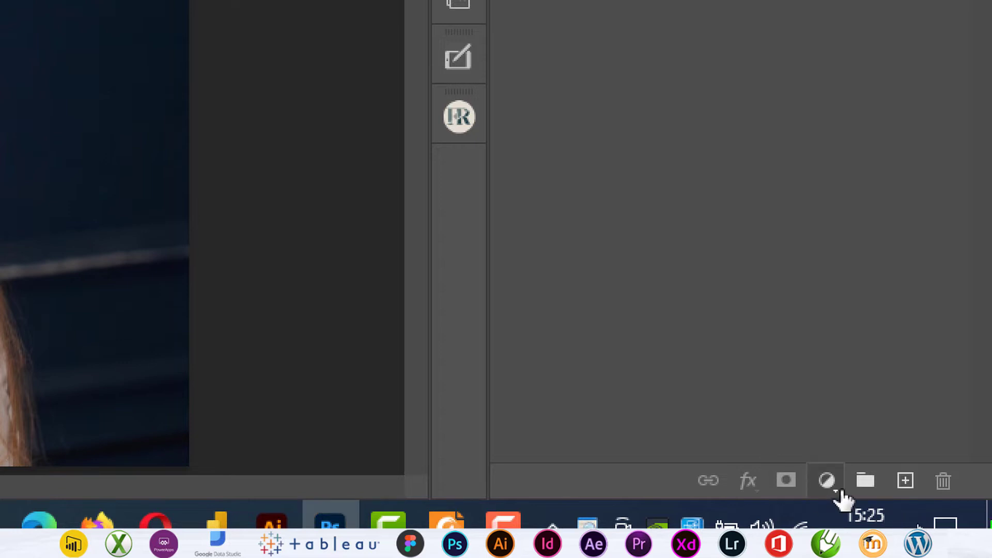
pyautogui.click(838, 490)
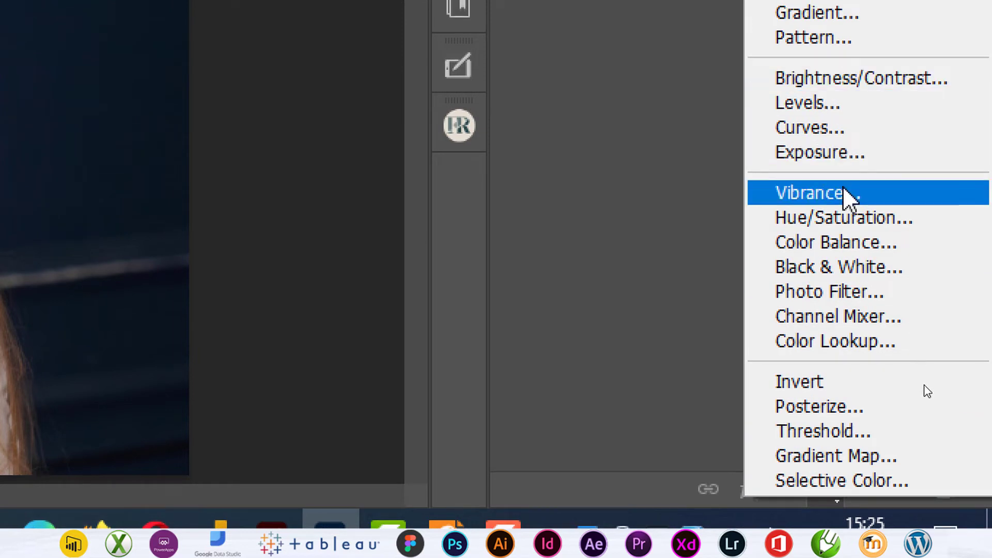
pyautogui.click(859, 268)
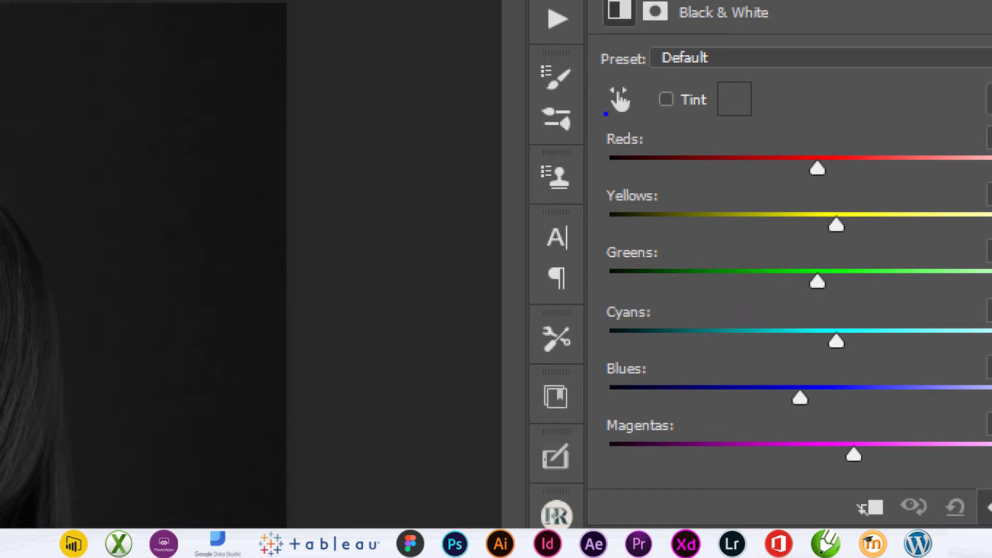
pyautogui.moveTo(595, 108); pyautogui.dragTo(611, 128)
pyautogui.moveTo(602, 169); pyautogui.dragTo(594, 153)
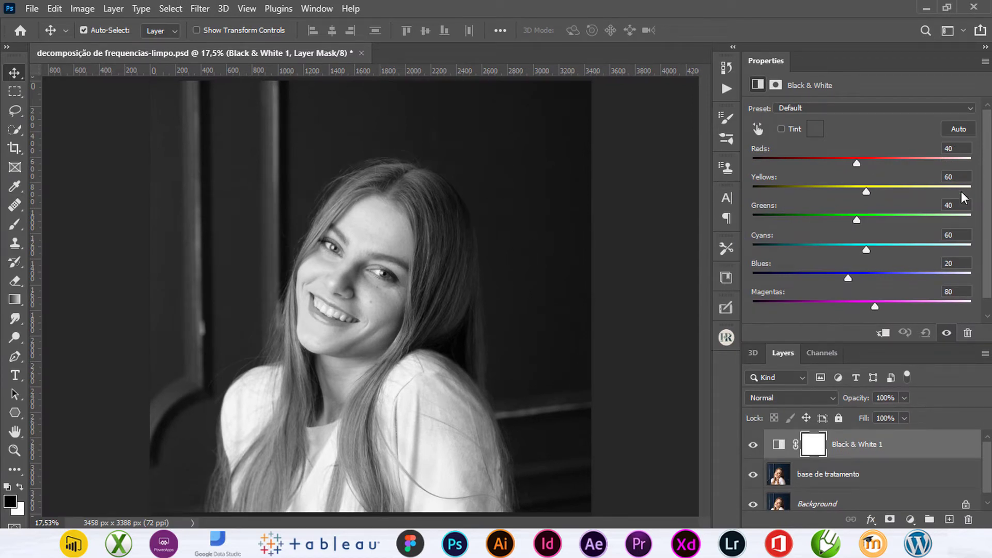
pyautogui.click(961, 148)
pyautogui.write('-8')
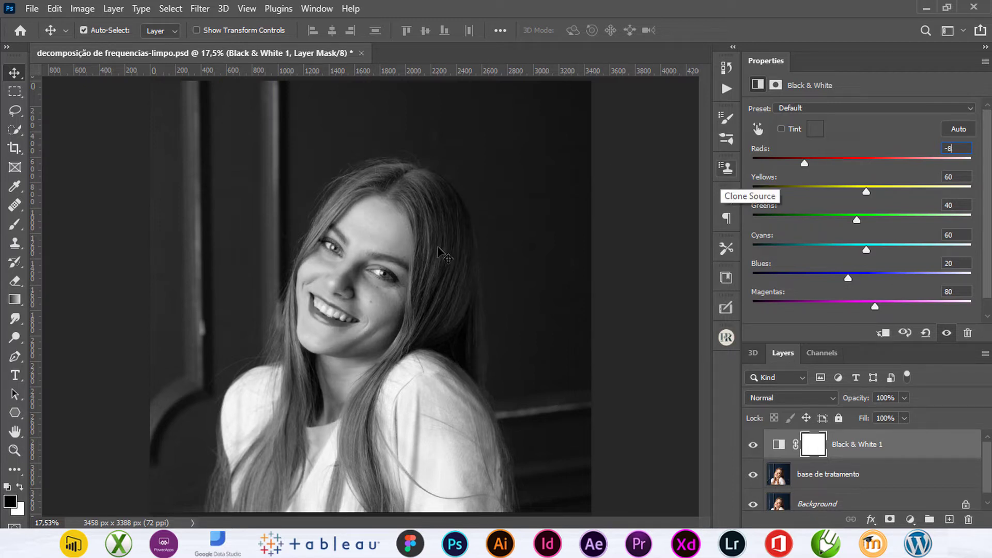
pyautogui.write('0')
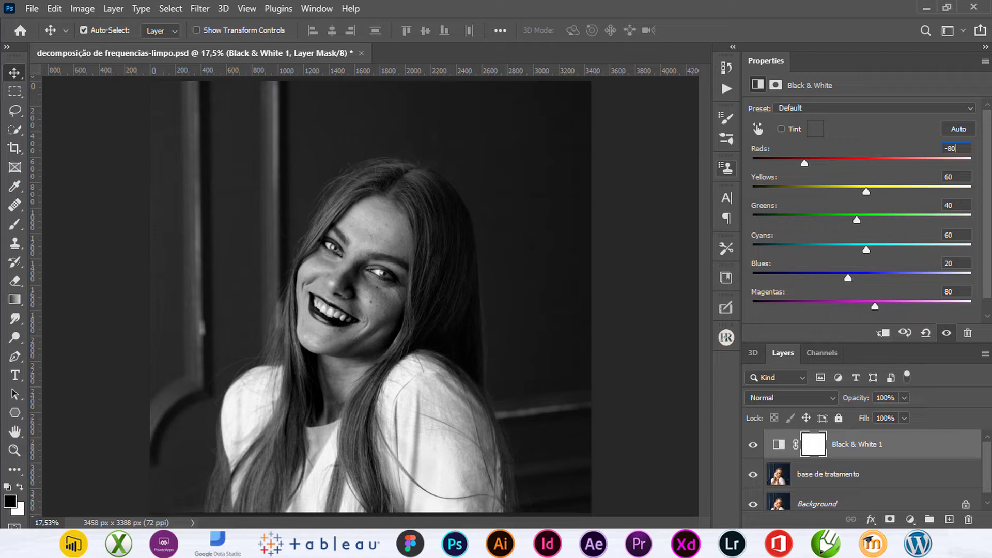
pyautogui.doubleClick(769, 61)
pyautogui.click(833, 207)
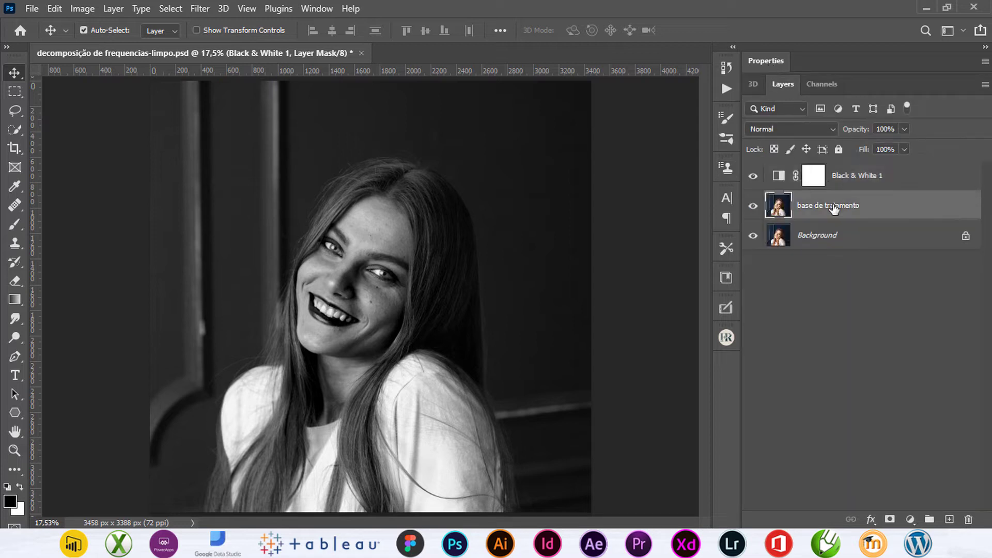
pyautogui.press('ctrl')
pyautogui.hotkey('ctrl', '+')
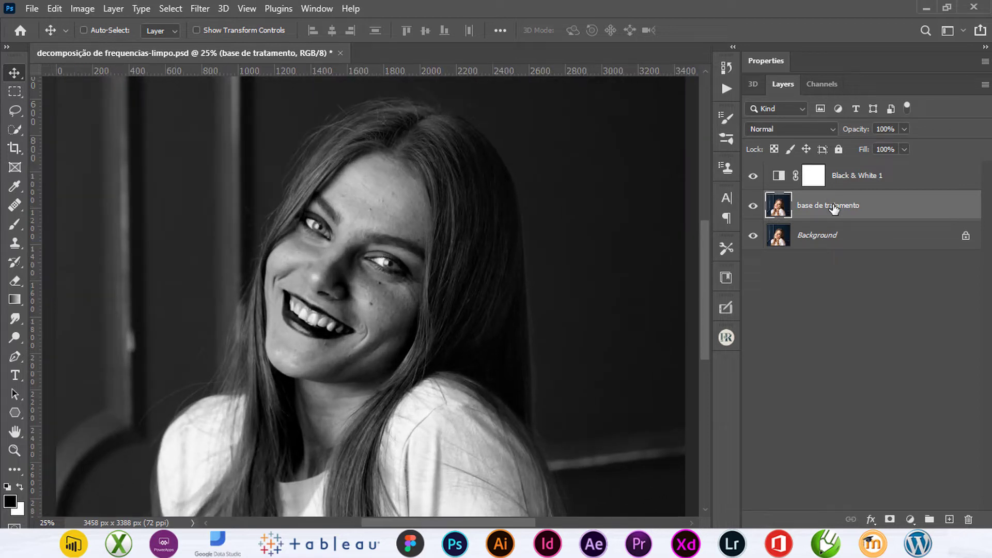
pyautogui.hotkey('ctrl', '+')
pyautogui.hotkey('ctrl', '+')
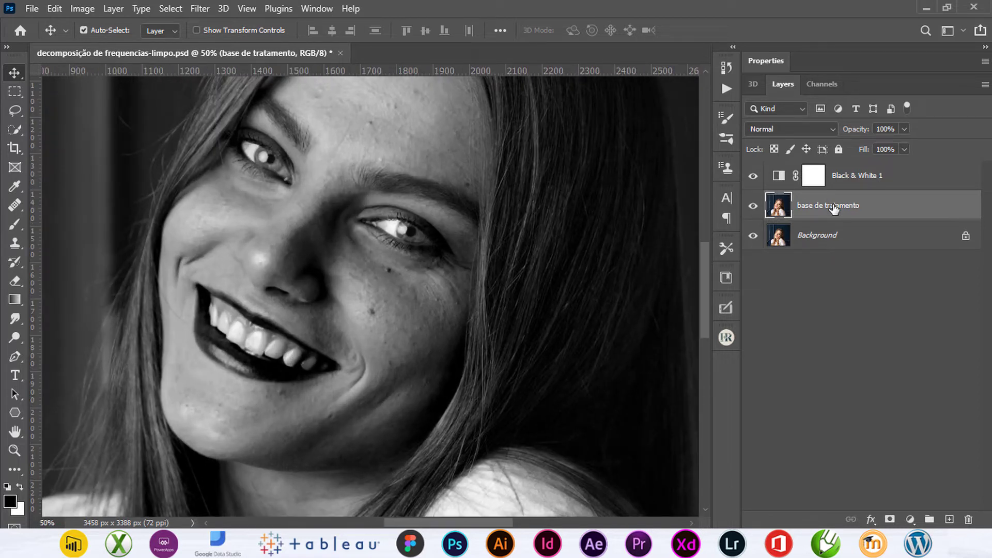
pyautogui.scroll(1, 471, 252)
pyautogui.scroll(1, 471, 253)
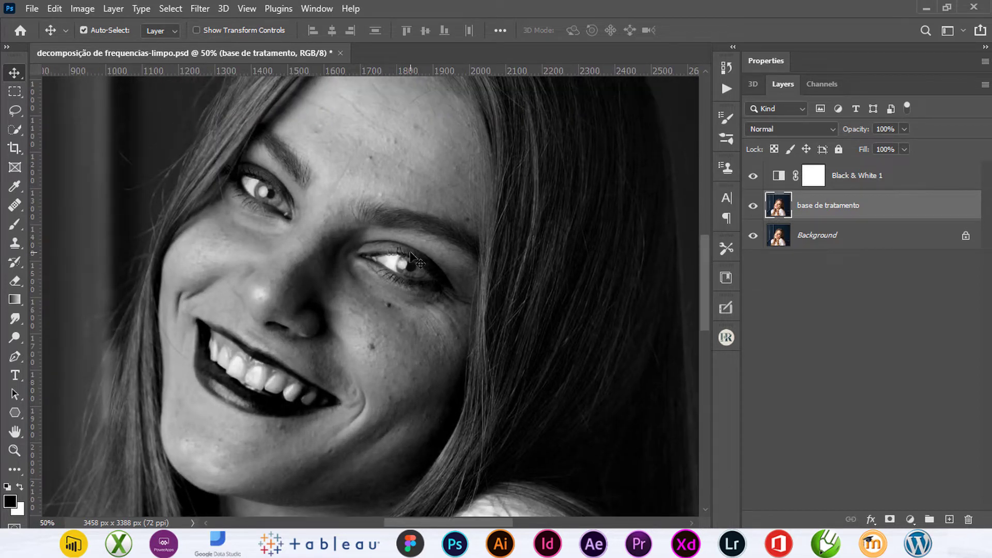
pyautogui.click(753, 206)
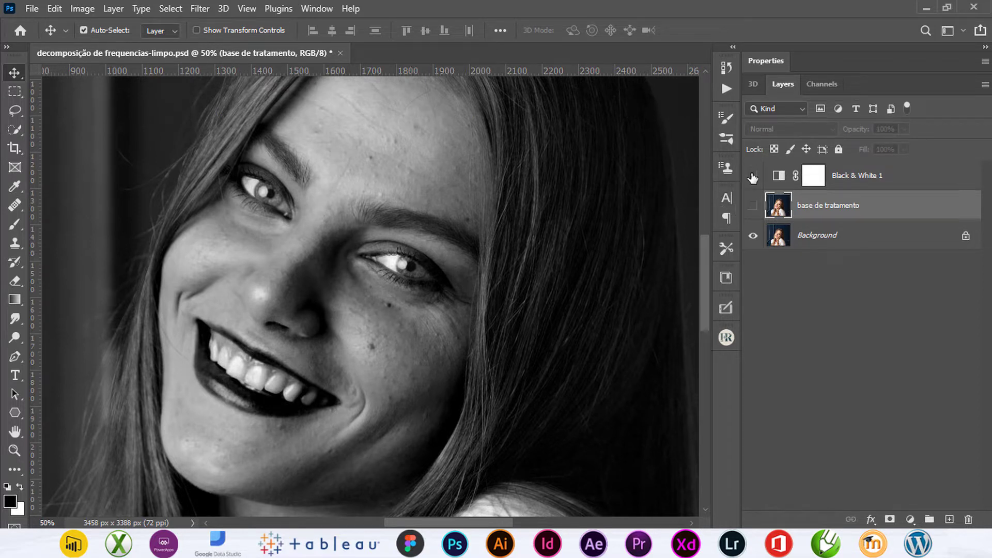
pyautogui.click(753, 176)
pyautogui.click(752, 205)
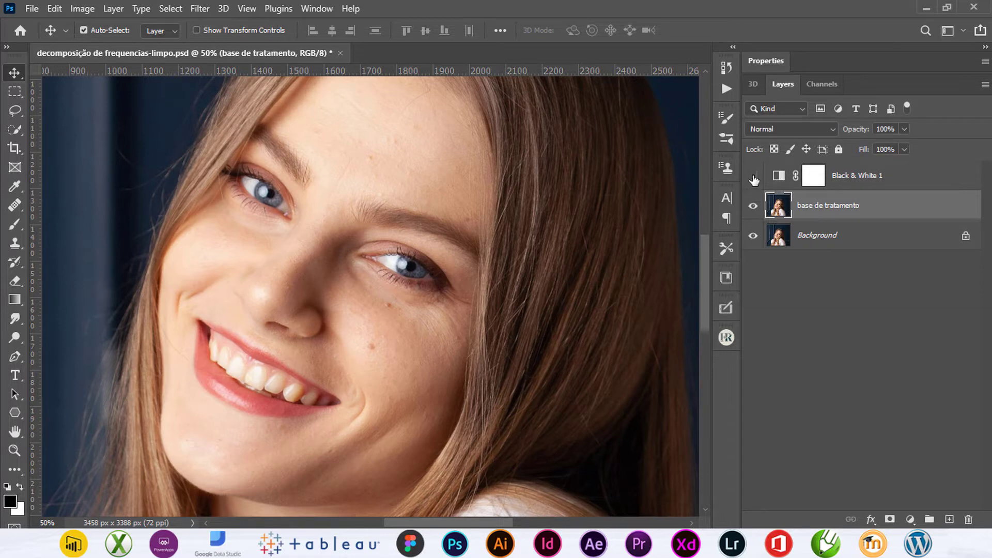
pyautogui.click(753, 176)
pyautogui.click(753, 176)
pyautogui.click(753, 177)
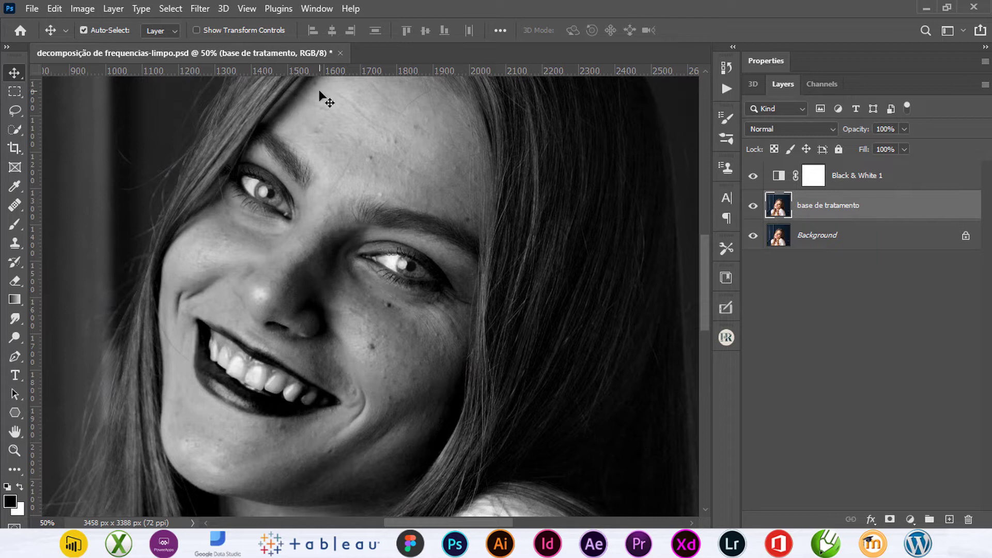
# Step: Pick the Spot Healing Brush and zoom in on the nose and mouth area
pyautogui.moveTo(18, 206); pyautogui.dragTo(78, 206)
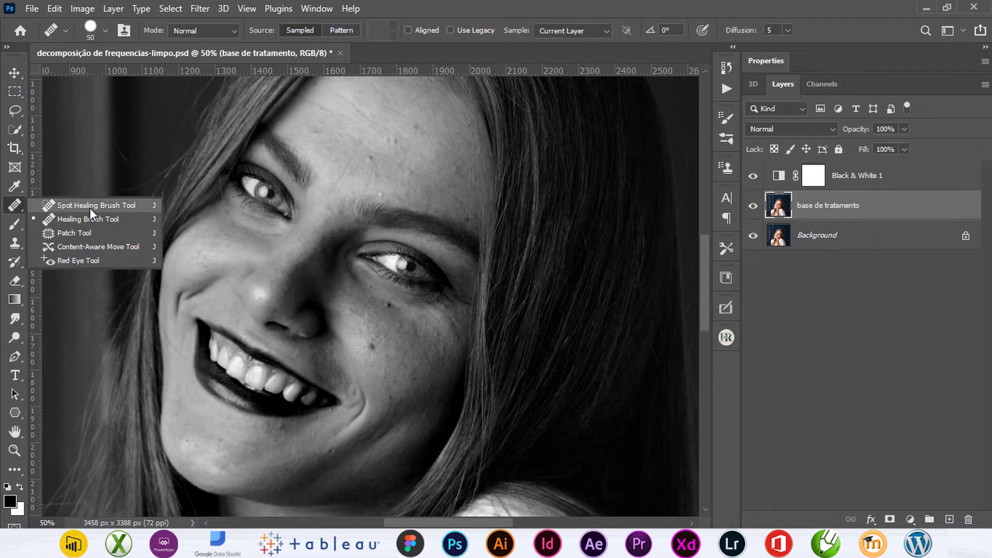
pyautogui.click(107, 206)
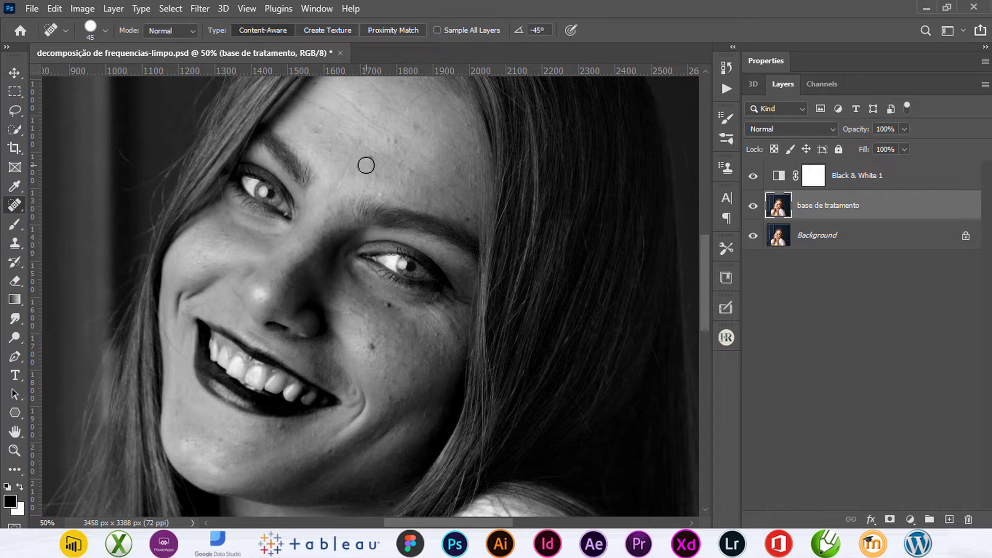
pyautogui.hotkey('ctrl', '+')
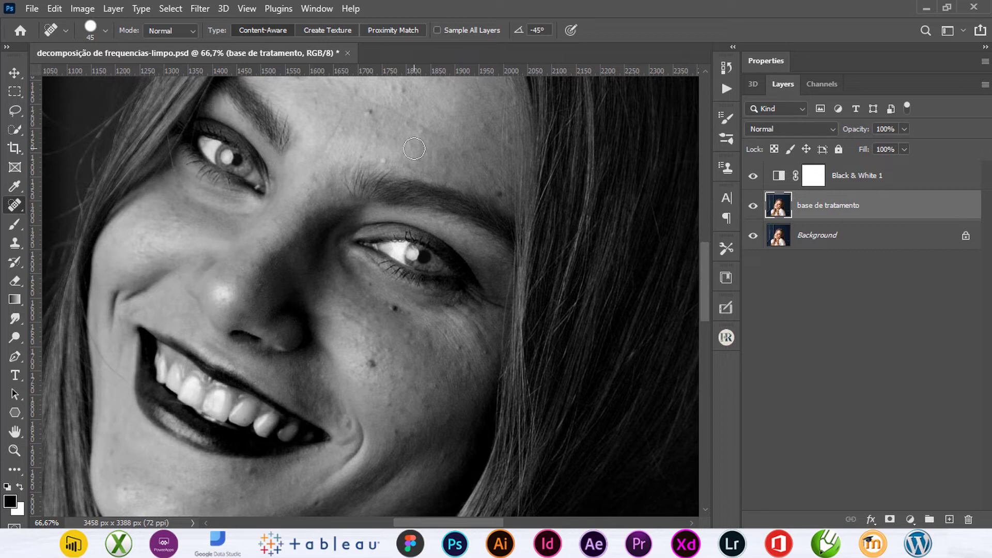
pyautogui.moveTo(416, 148); pyautogui.dragTo(393, 272)
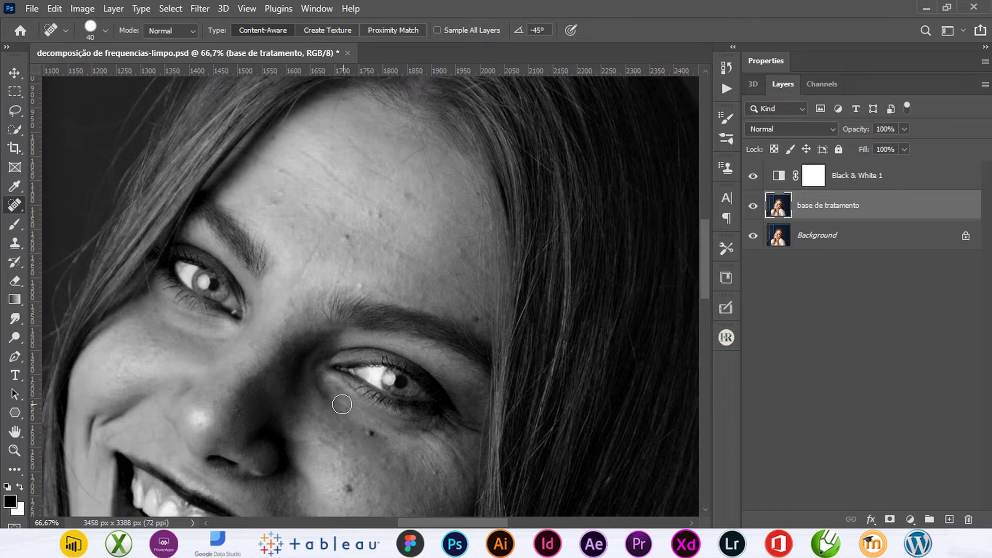
pyautogui.moveTo(260, 371); pyautogui.dragTo(250, 150)
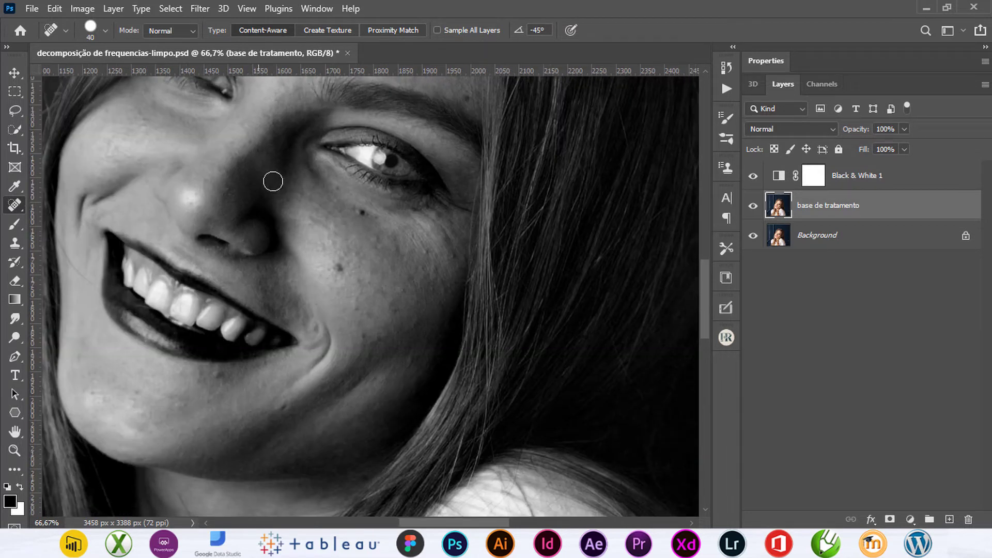
# Step: Heal the blemishes across the cheek and chin
pyautogui.click(287, 409)
pyautogui.click(337, 269)
pyautogui.click(362, 213)
pyautogui.click(408, 358)
pyautogui.click(404, 310)
pyautogui.click(399, 288)
pyautogui.click(394, 251)
pyautogui.click(429, 249)
pyautogui.click(457, 253)
pyautogui.click(433, 276)
pyautogui.click(385, 275)
pyautogui.click(361, 293)
pyautogui.click(352, 321)
pyautogui.click(224, 378)
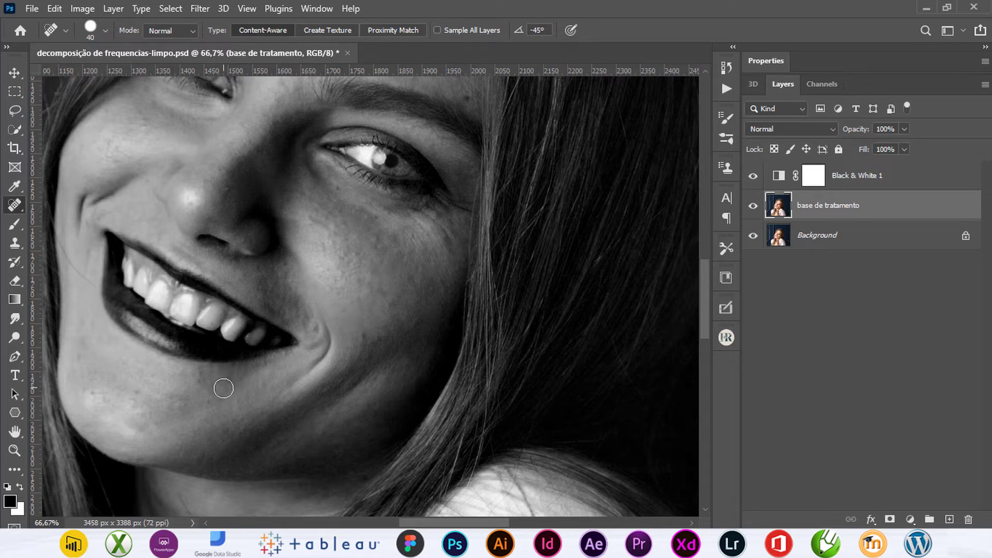
pyautogui.click(201, 386)
pyautogui.click(144, 394)
pyautogui.click(95, 394)
# Step: Heal the remaining cheek blemishes plus spots beside the eye and on the nose
pyautogui.click(360, 335)
pyautogui.click(355, 253)
pyautogui.click(316, 221)
pyautogui.click(316, 221)
pyautogui.click(356, 275)
pyautogui.click(355, 295)
pyautogui.click(368, 323)
pyautogui.click(381, 298)
pyautogui.click(370, 282)
pyautogui.click(356, 262)
pyautogui.click(391, 244)
pyautogui.click(414, 233)
pyautogui.click(414, 269)
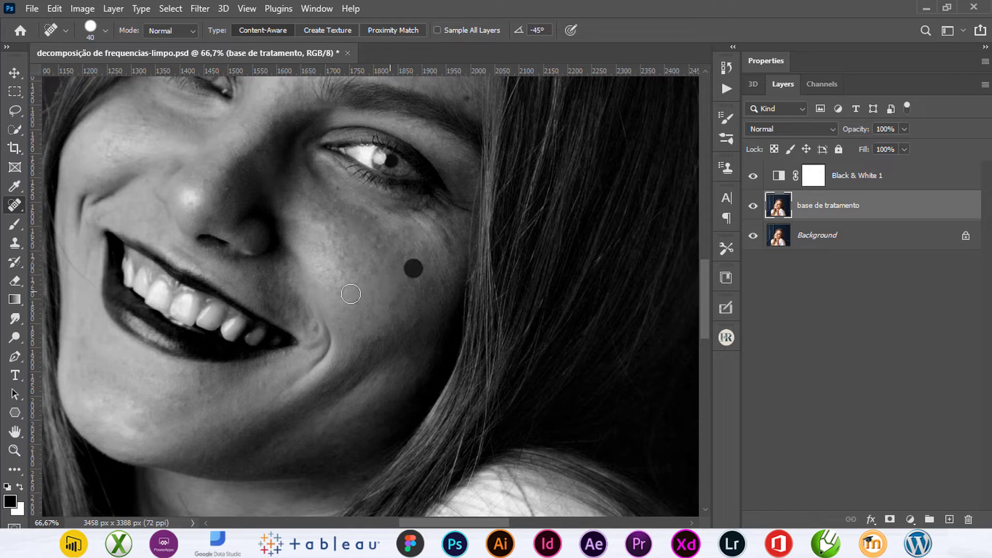
pyautogui.click(389, 294)
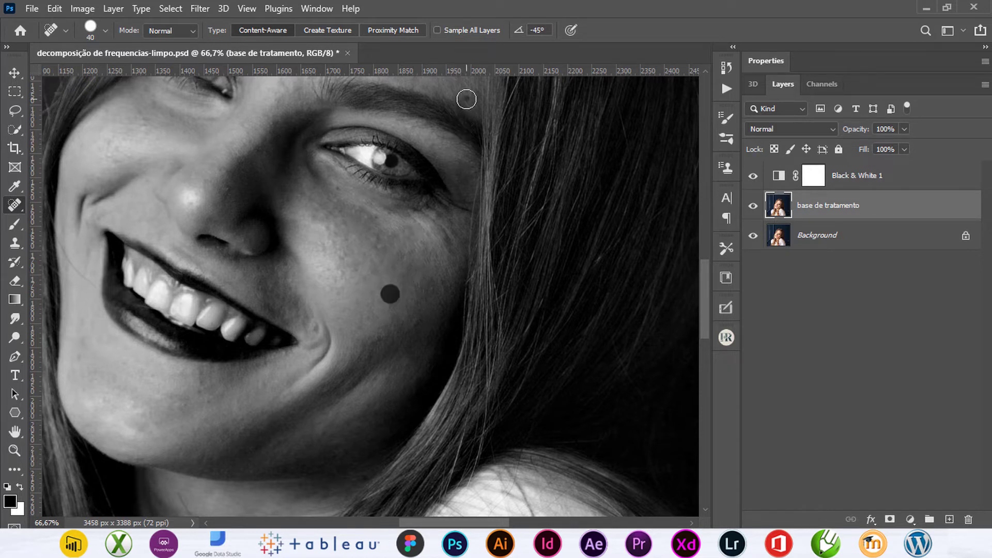
pyautogui.click(466, 99)
pyautogui.click(468, 139)
pyautogui.click(475, 99)
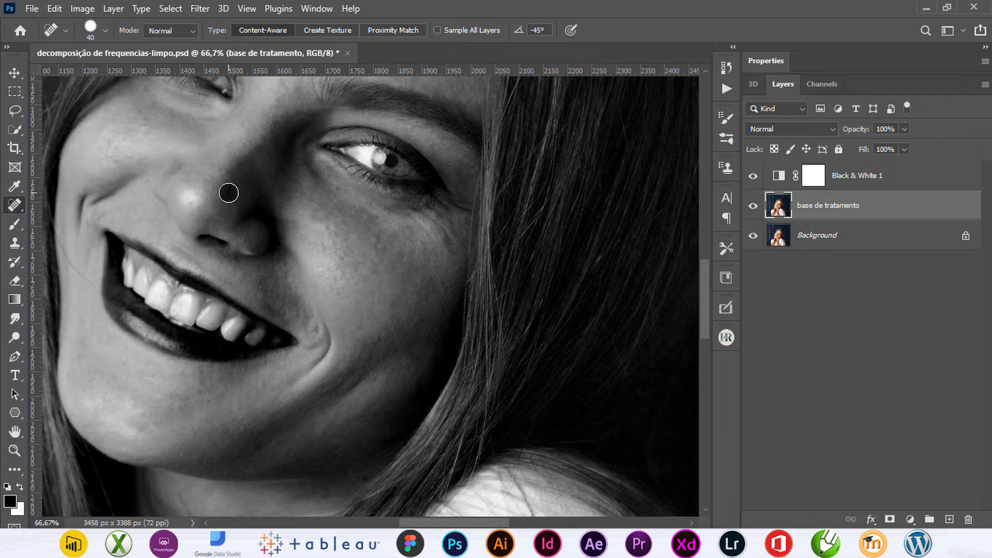
pyautogui.click(417, 322)
pyautogui.click(378, 245)
pyautogui.click(375, 239)
pyautogui.click(106, 151)
pyautogui.click(180, 406)
pyautogui.click(341, 214)
pyautogui.click(335, 193)
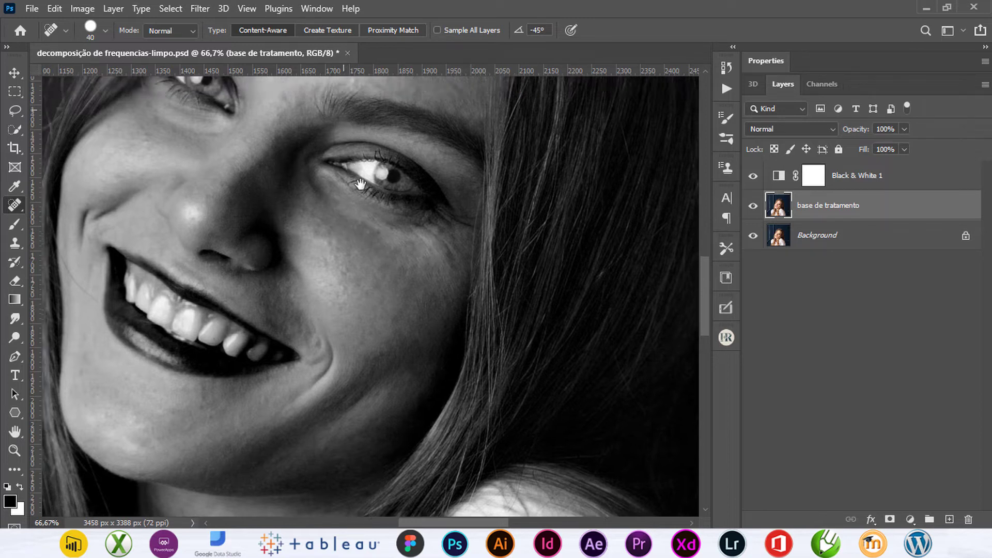
# Step: Heal the scattered blemishes across the forehead
pyautogui.moveTo(365, 123); pyautogui.dragTo(364, 353)
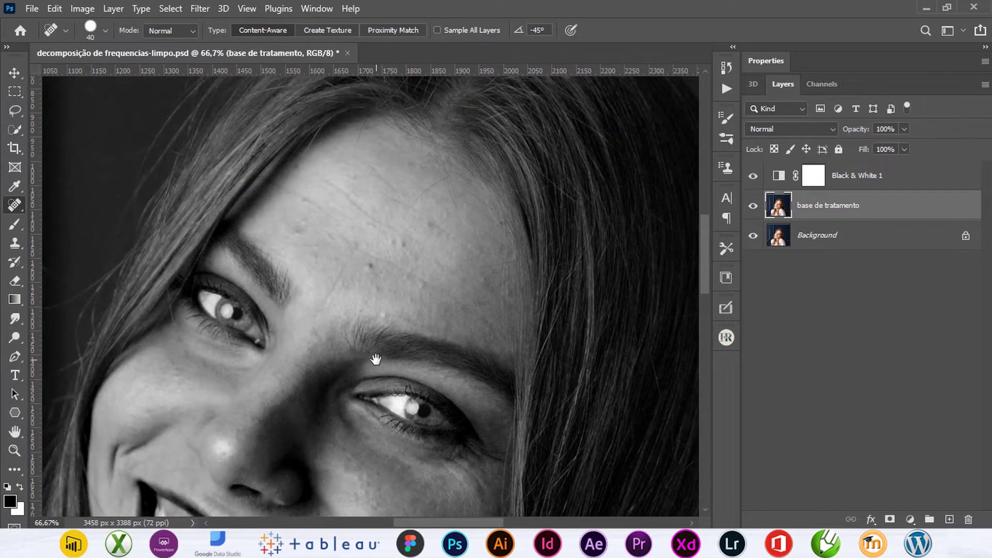
pyautogui.click(370, 268)
pyautogui.click(303, 228)
pyautogui.click(303, 228)
pyautogui.click(445, 217)
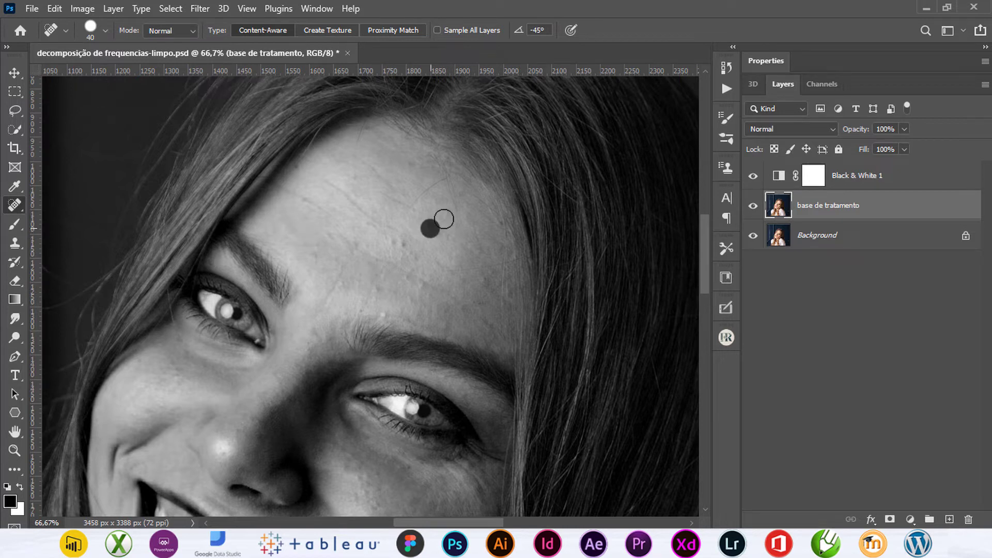
pyautogui.click(411, 163)
pyautogui.click(421, 285)
pyautogui.click(382, 315)
pyautogui.click(377, 282)
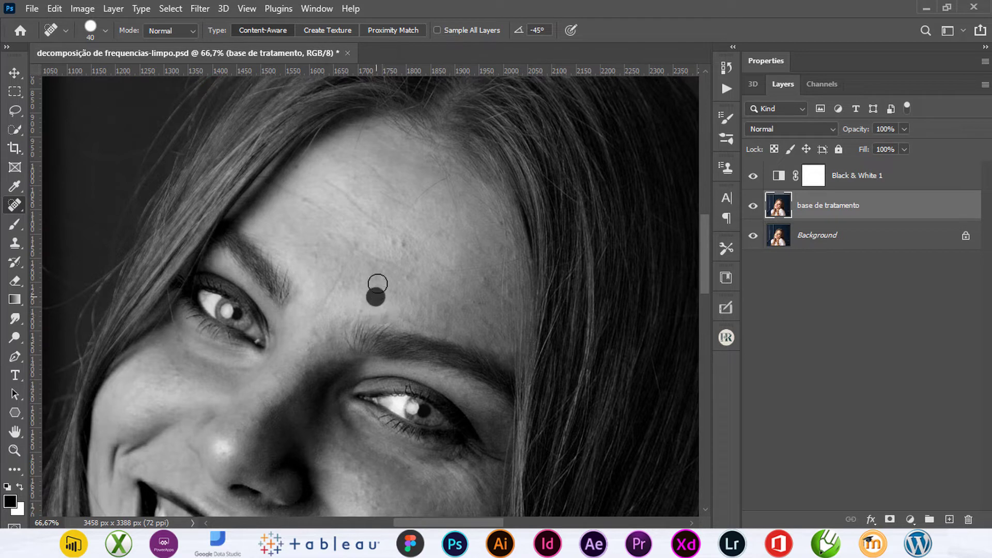
pyautogui.click(323, 207)
pyautogui.moveTo(323, 208)
pyautogui.mouseDown()
pyautogui.moveTo(284, 190)
pyautogui.moveTo(335, 210)
pyautogui.mouseUp()
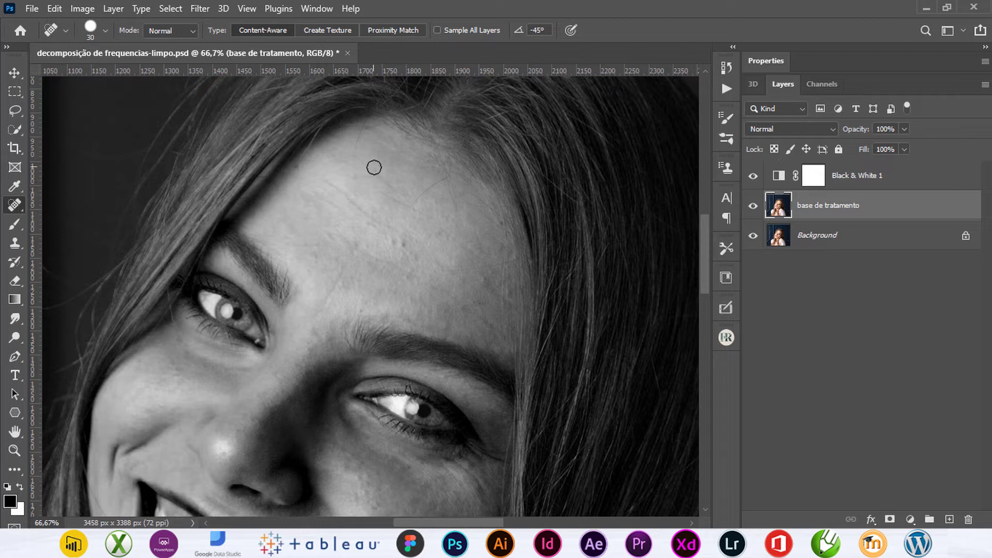
# Step: Smooth out the fine forehead lines and small marks with healing strokes
pyautogui.moveTo(372, 167); pyautogui.dragTo(397, 195)
pyautogui.moveTo(332, 181)
pyautogui.mouseDown()
pyautogui.moveTo(412, 252)
pyautogui.moveTo(353, 247)
pyautogui.mouseUp()
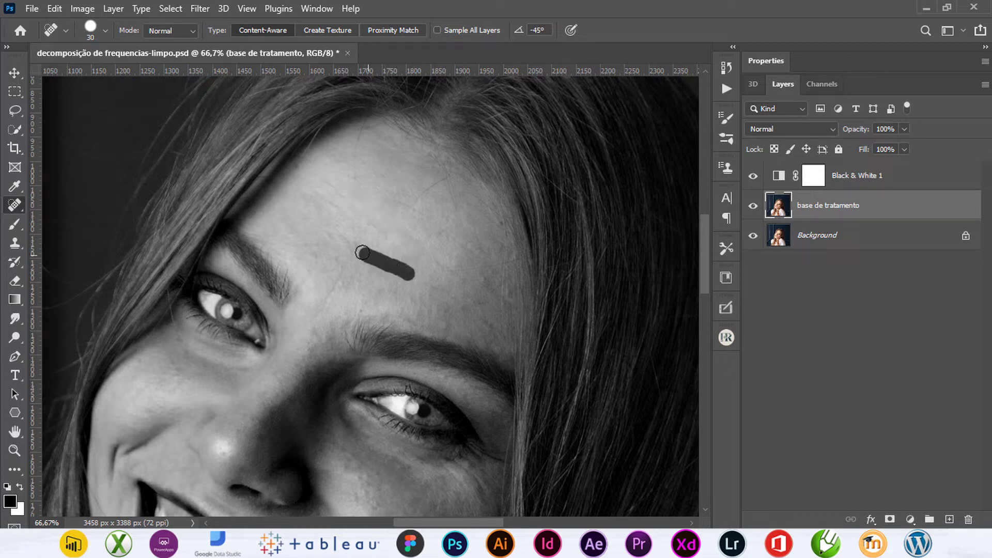
pyautogui.moveTo(421, 203); pyautogui.dragTo(448, 174)
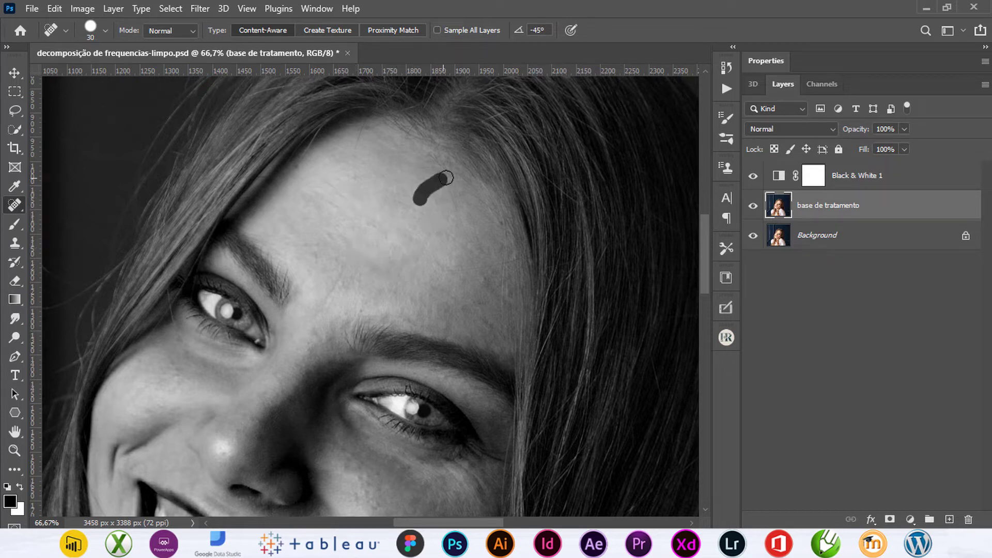
pyautogui.moveTo(350, 269); pyautogui.dragTo(325, 309)
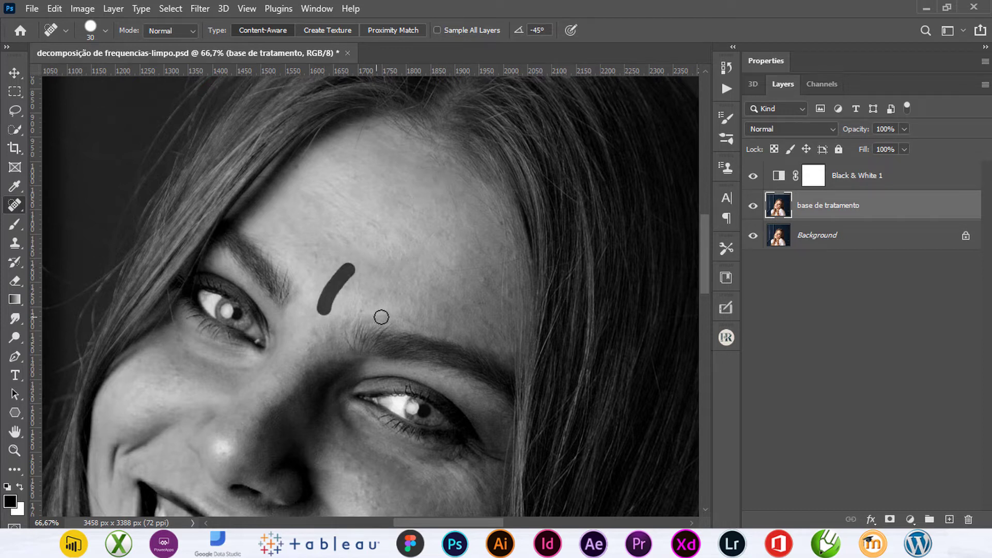
pyautogui.moveTo(430, 285); pyautogui.dragTo(504, 336)
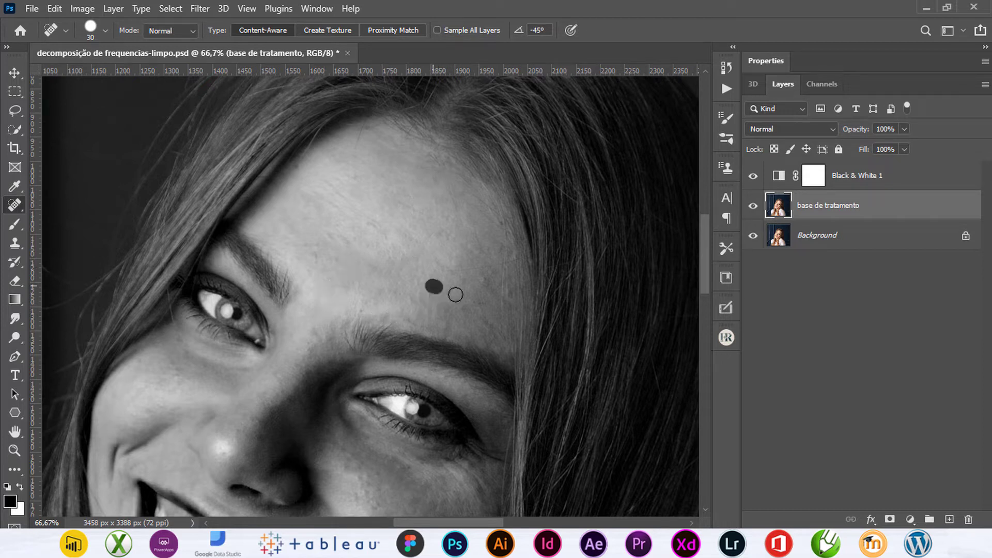
pyautogui.click(487, 278)
pyautogui.moveTo(500, 253); pyautogui.dragTo(501, 222)
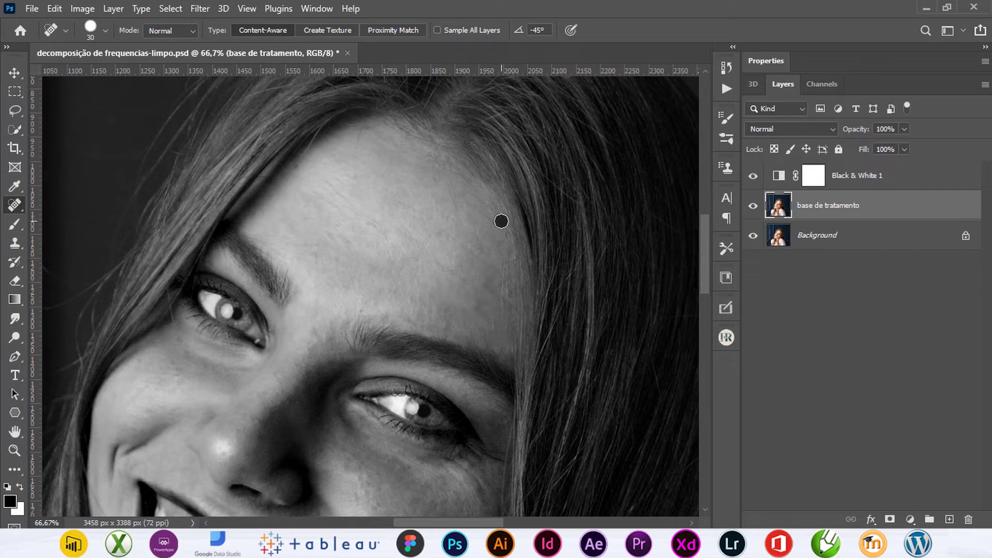
pyautogui.moveTo(355, 209); pyautogui.dragTo(321, 180)
pyautogui.moveTo(392, 199); pyautogui.dragTo(485, 256)
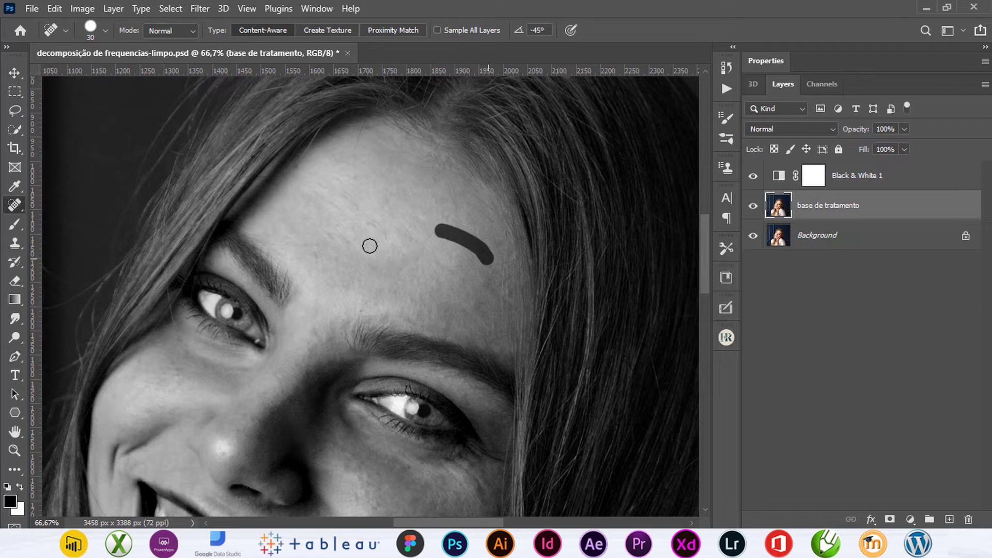
pyautogui.moveTo(349, 243); pyautogui.dragTo(338, 233)
pyautogui.click(358, 260)
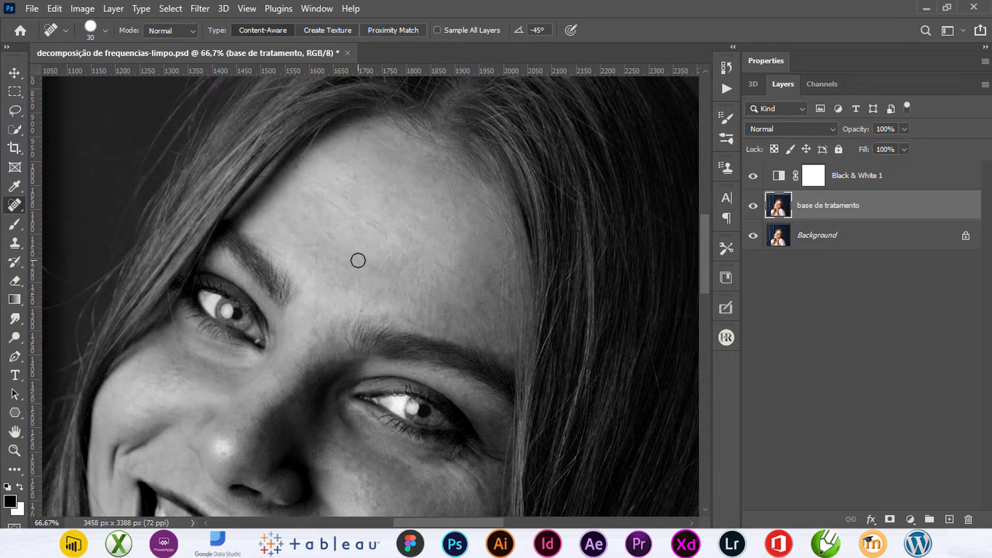
pyautogui.scroll(-1, 358, 261)
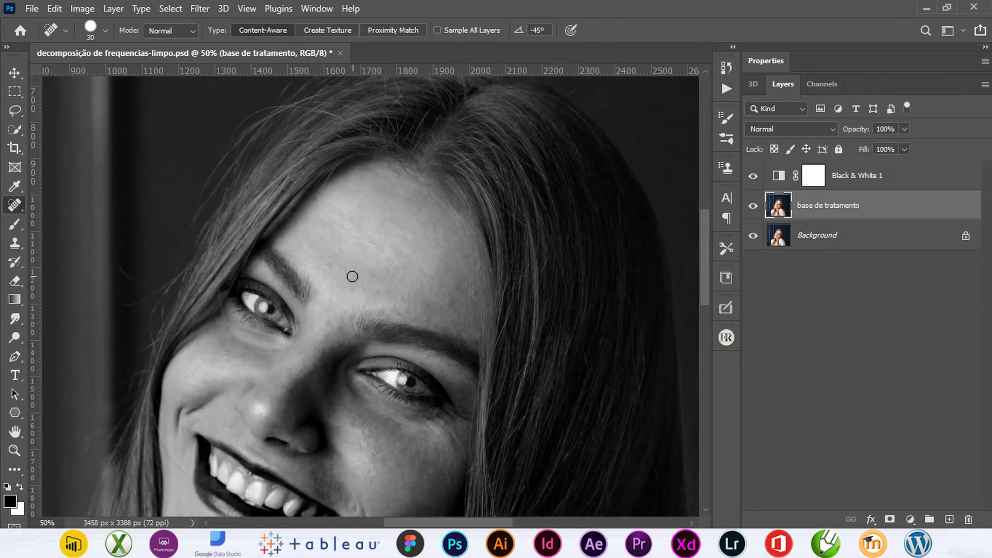
# Step: Heal two more spots, one on the cheek and one on the forehead
pyautogui.moveTo(405, 273); pyautogui.dragTo(460, 217)
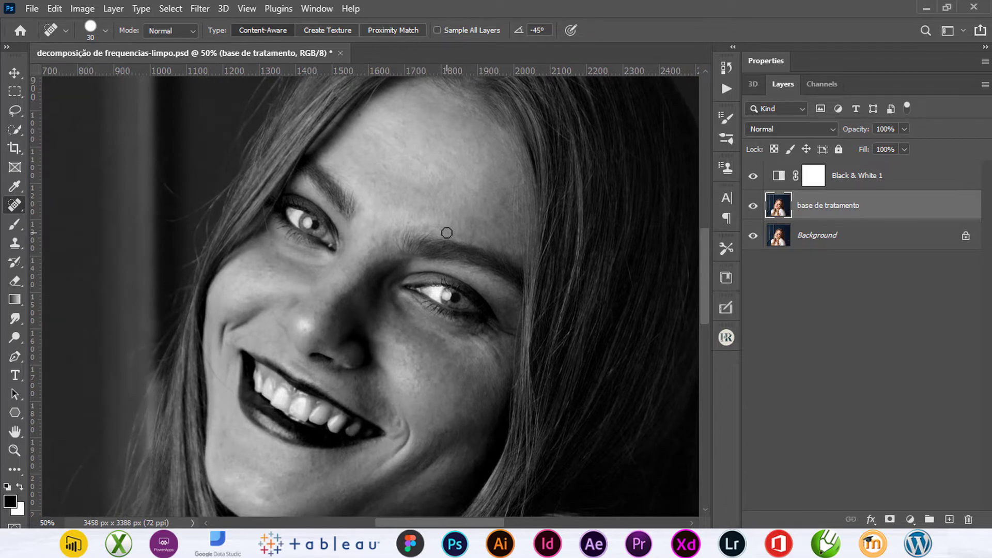
pyautogui.click(467, 352)
pyautogui.click(402, 121)
# Step: Toggle layer visibility to compare before and after, leaving Black & White 1 hidden
pyautogui.keyDown('alt'); pyautogui.click(754, 237); pyautogui.keyUp('alt')
pyautogui.keyDown('alt'); pyautogui.click(754, 238); pyautogui.keyUp('alt')
pyautogui.keyDown('alt'); pyautogui.click(754, 238); pyautogui.keyUp('alt')
pyautogui.keyDown('alt'); pyautogui.click(753, 238); pyautogui.keyUp('alt')
pyautogui.click(753, 177)
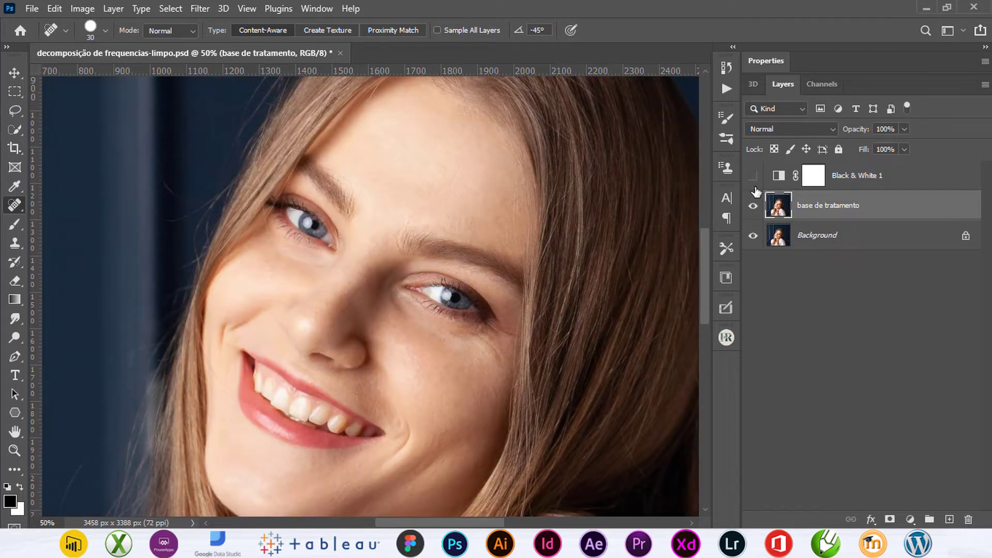
pyautogui.click(754, 207)
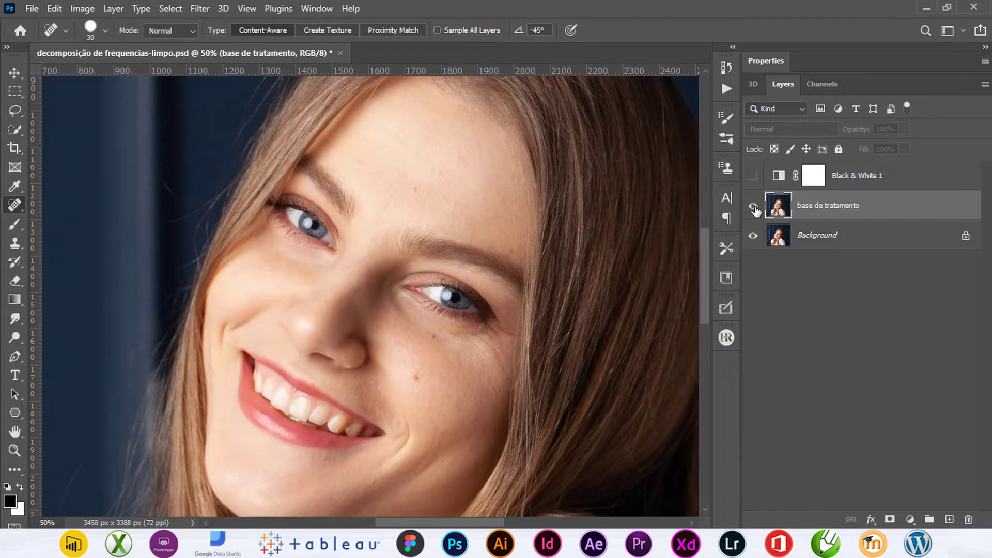
pyautogui.click(754, 207)
pyautogui.click(754, 208)
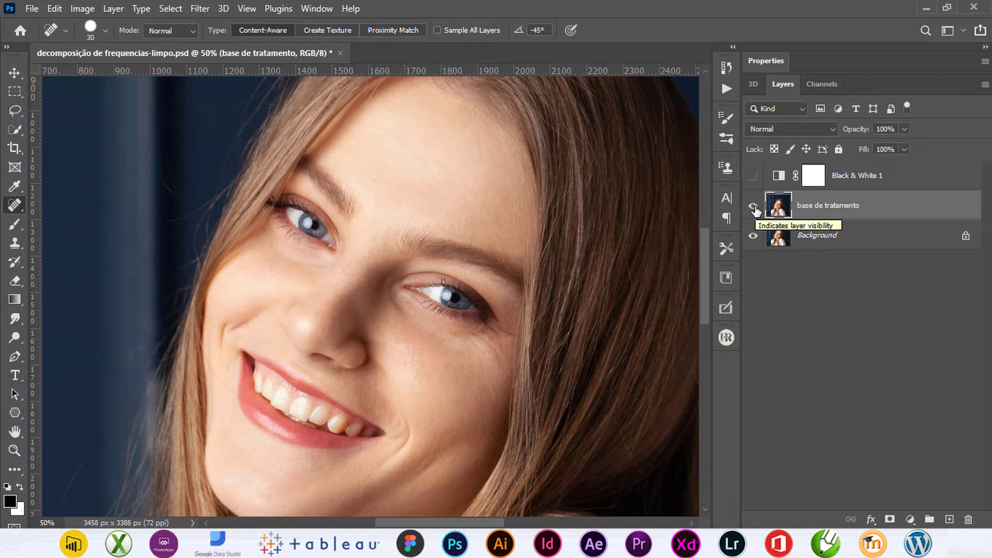
pyautogui.click(871, 184)
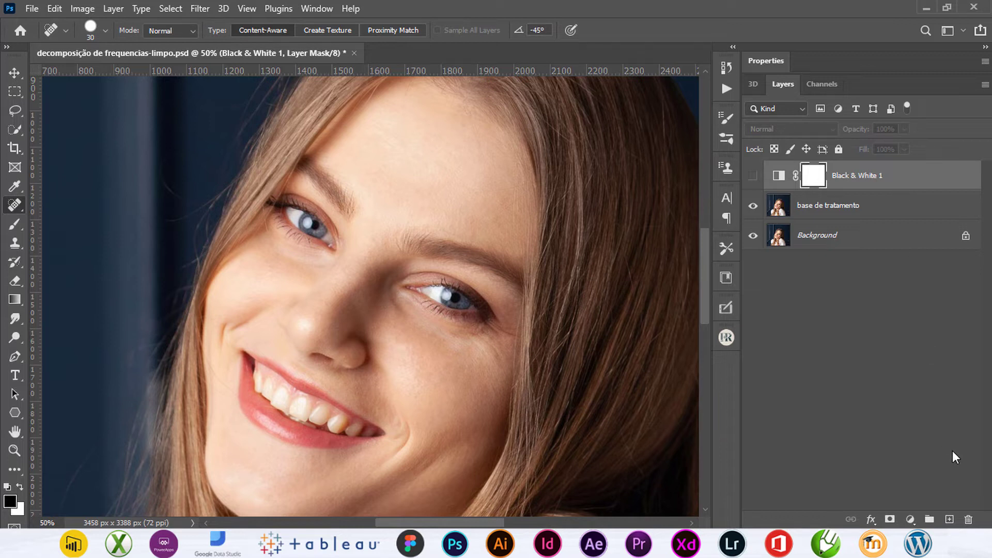
# Step: Delete the Black & White 1 mask and layer, then restore it and make it visible
pyautogui.click(969, 519)
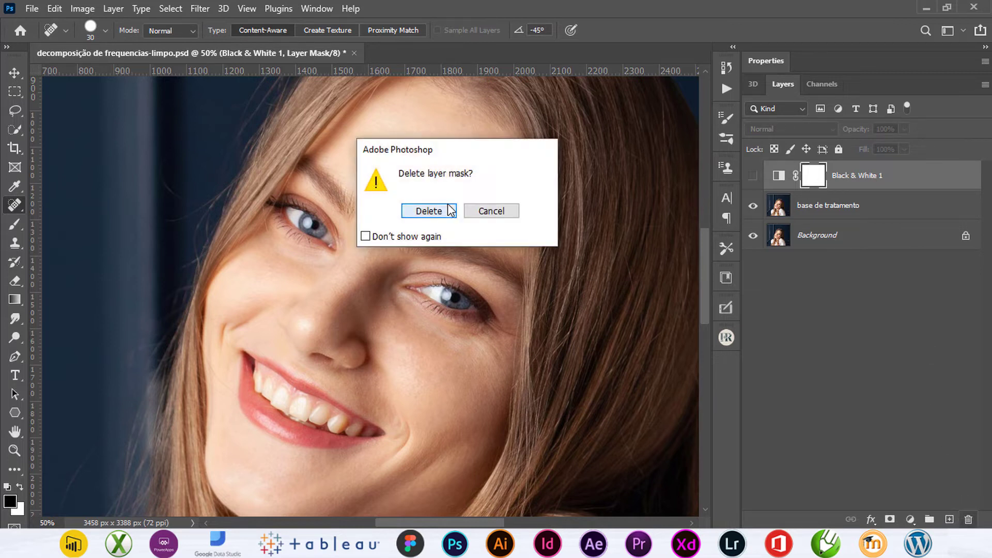
pyautogui.click(432, 210)
pyautogui.click(969, 519)
pyautogui.click(436, 210)
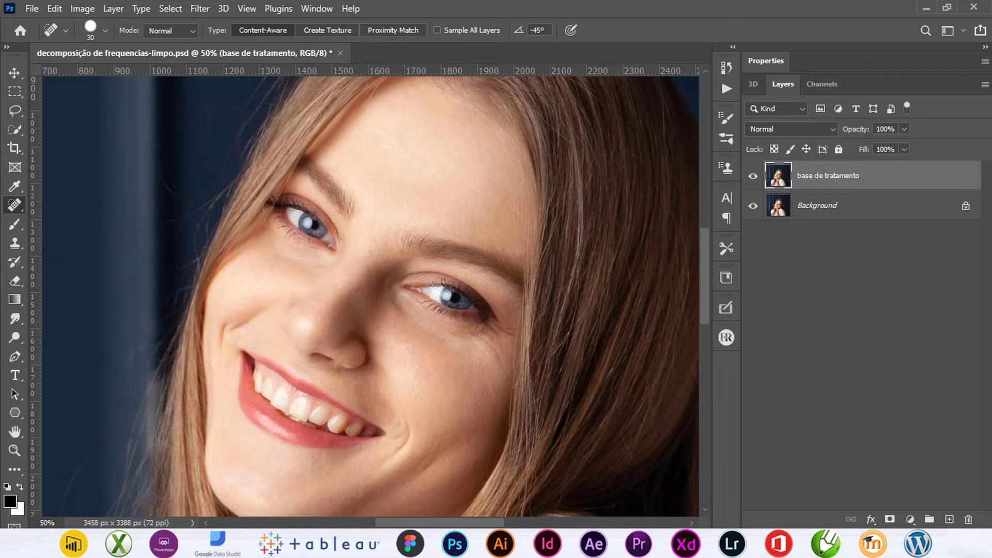
pyautogui.hotkey('ctrl', 'z')
pyautogui.hotkey('ctrl', 'z')
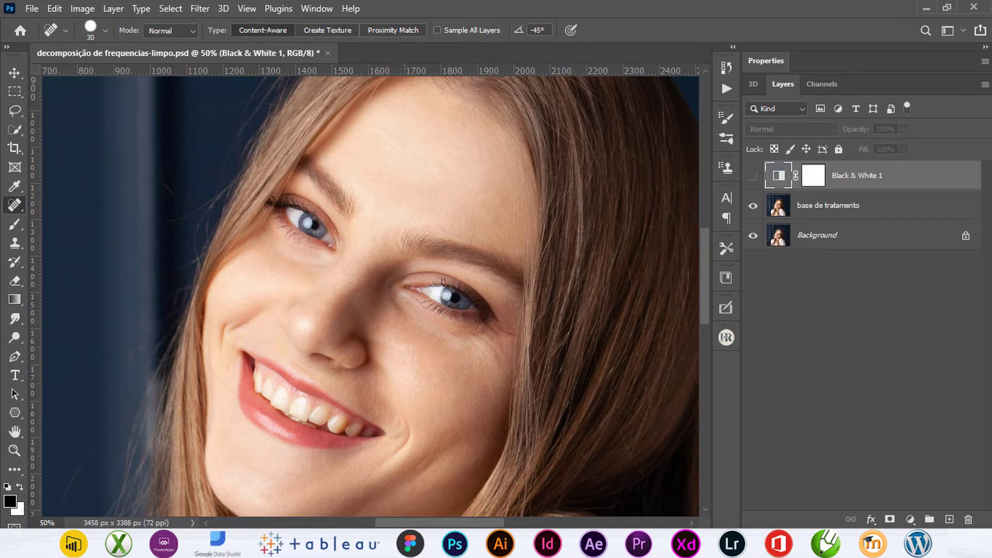
pyautogui.click(754, 176)
# Step: Duplicate base de tratamento and move the copy above Black & White 1
pyautogui.click(840, 213)
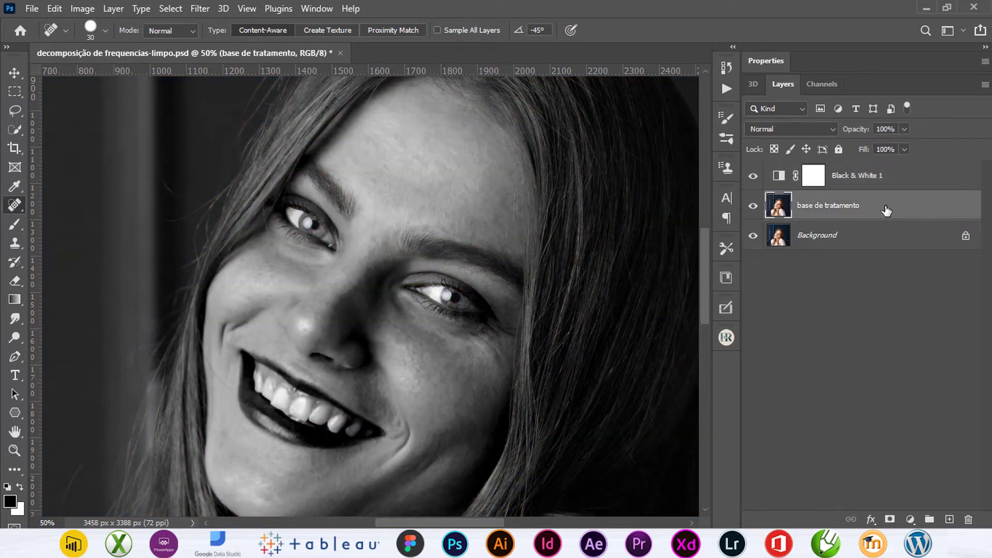
pyautogui.hotkey('ctrl', 'j')
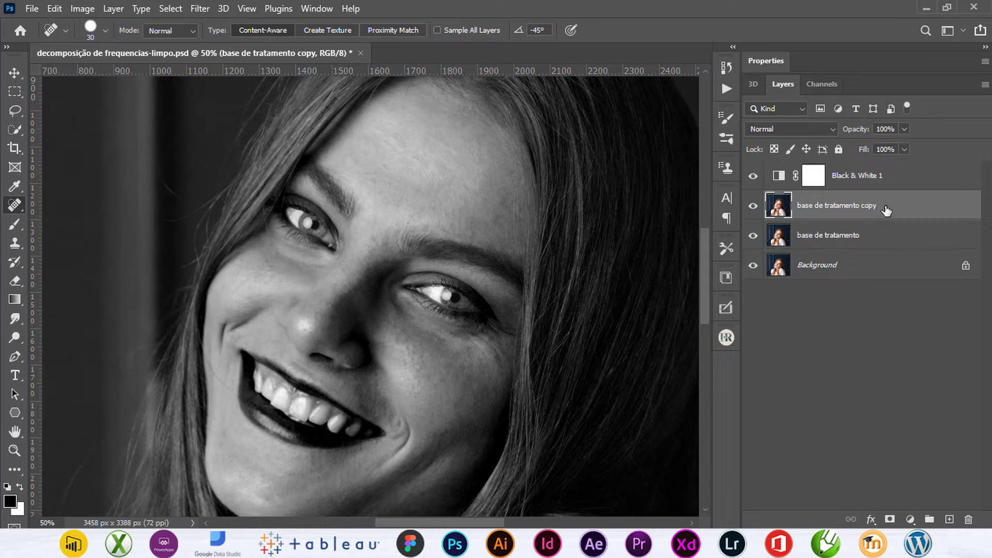
pyautogui.moveTo(887, 210); pyautogui.dragTo(887, 178)
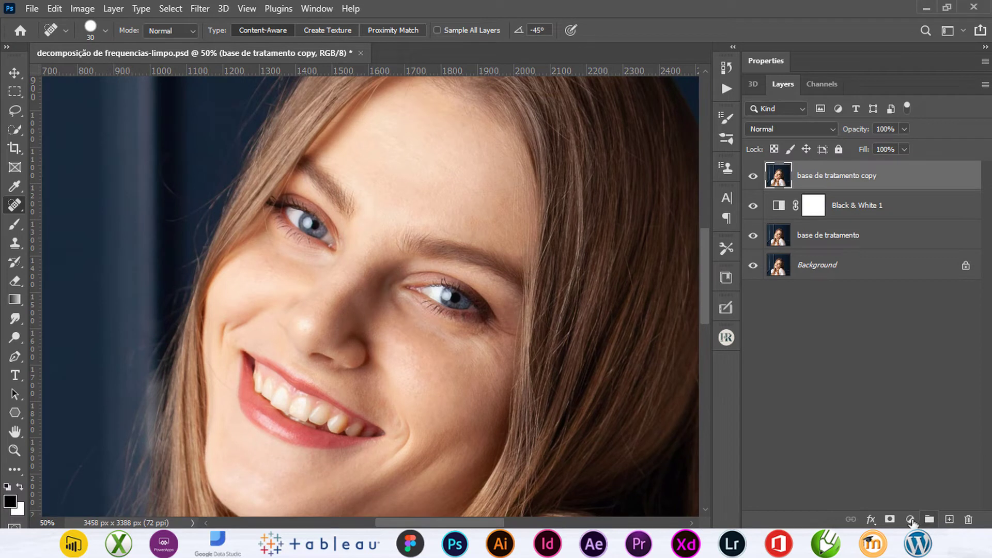
pyautogui.click(910, 519)
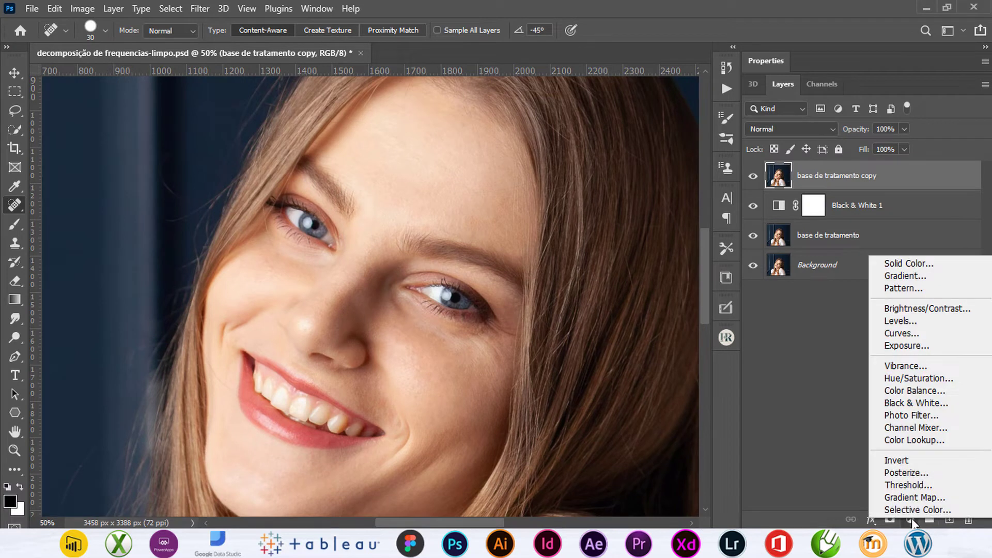
# Step: Add a Black & White 2 adjustment layer with Reds -60 and Yellows 10
pyautogui.click(917, 408)
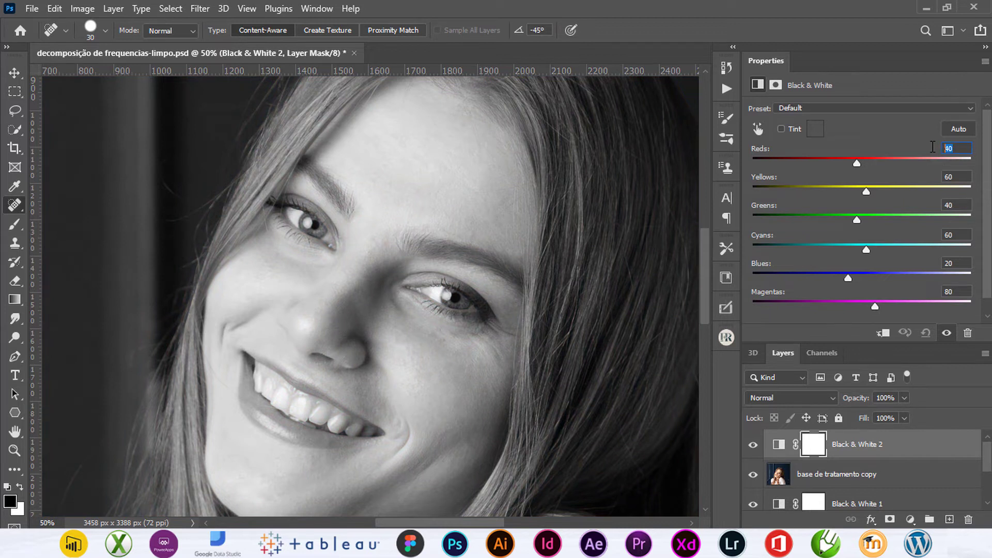
pyautogui.write('0')
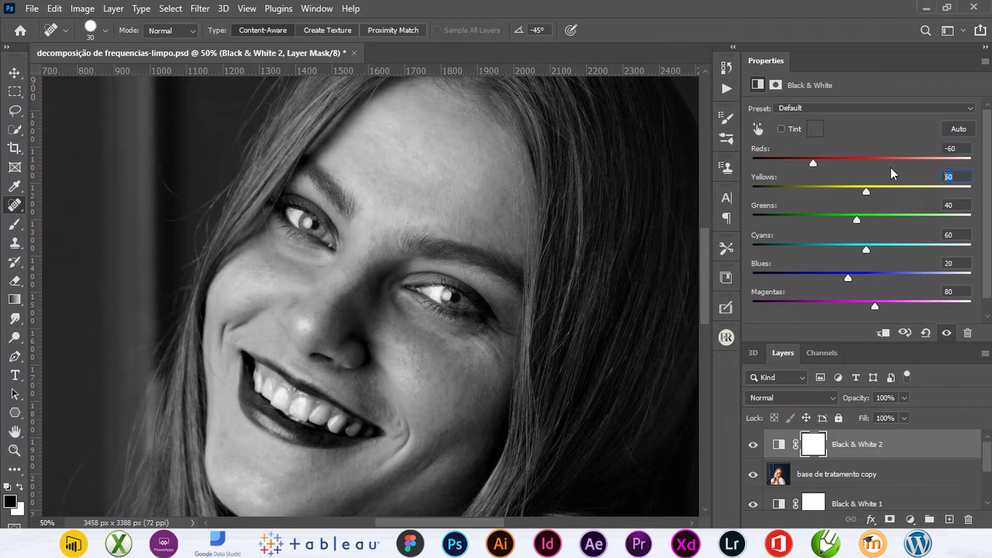
pyautogui.write('10')
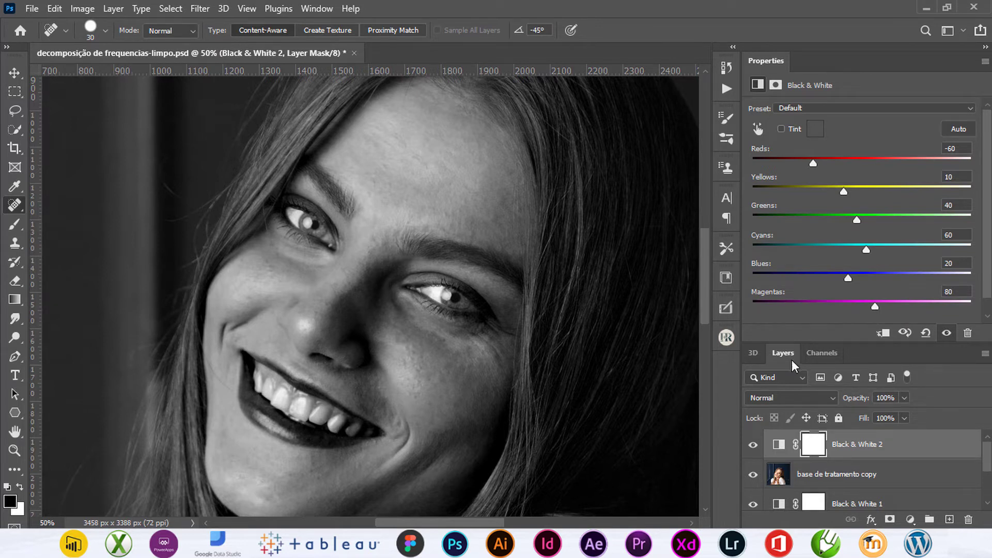
pyautogui.click(15, 243)
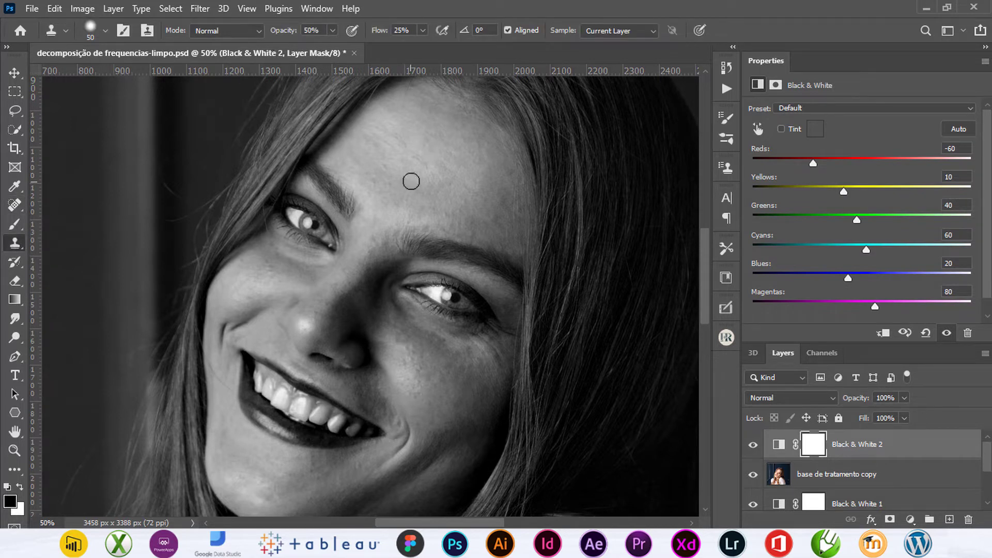
# Step: Zoom in on the forehead, sample clean skin, and make base de tratamento copy active
pyautogui.hotkey('ctrl', '+')
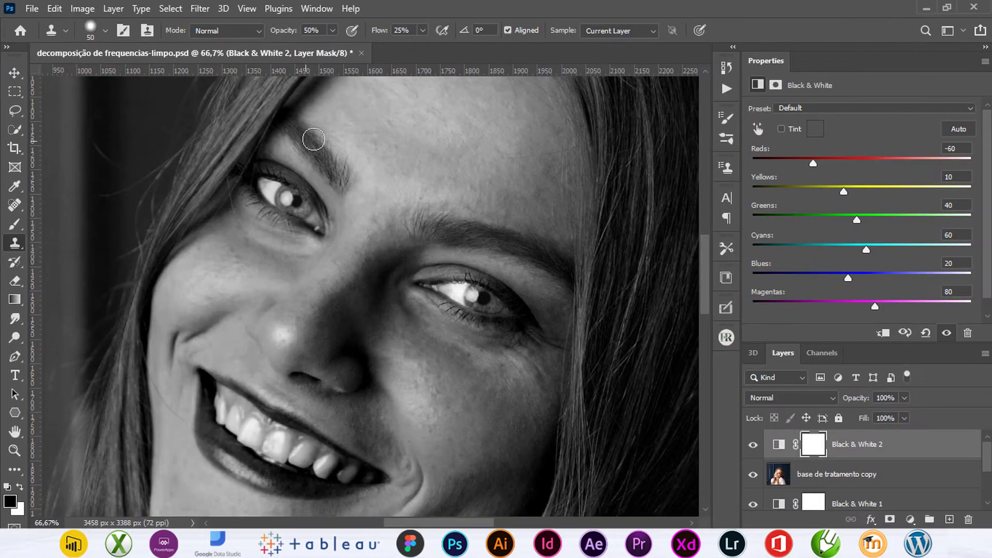
pyautogui.scroll(3, 378, 161)
pyautogui.scroll(2, 380, 163)
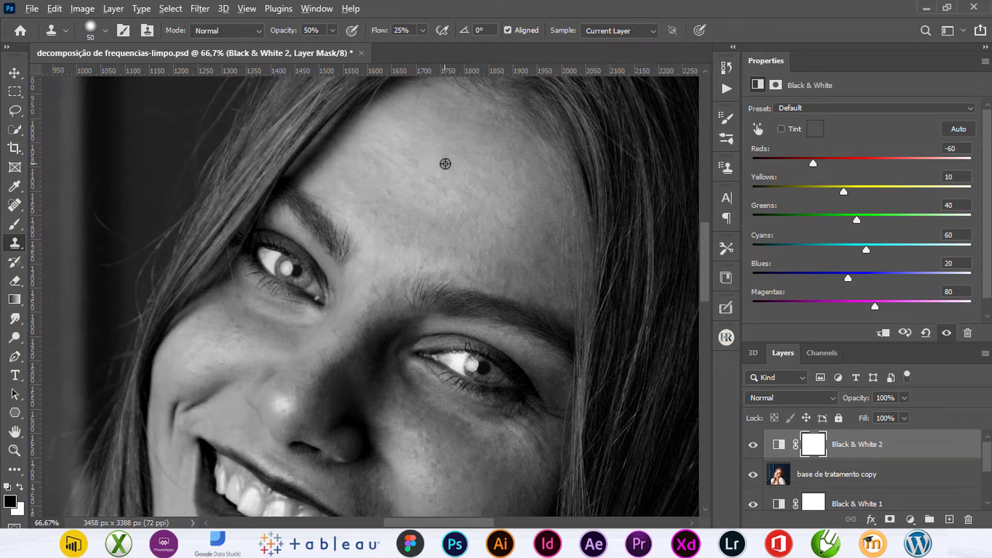
pyautogui.click(435, 182)
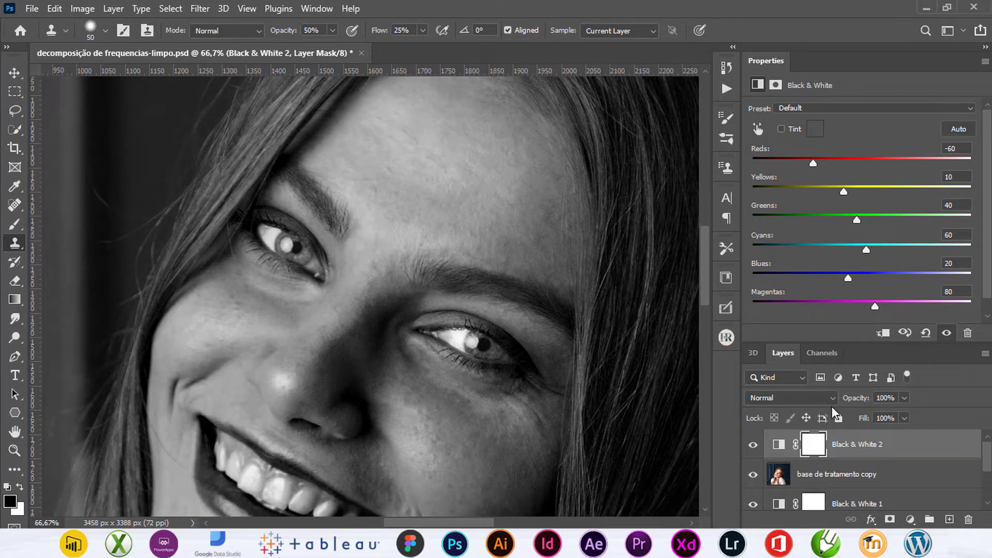
pyautogui.click(844, 475)
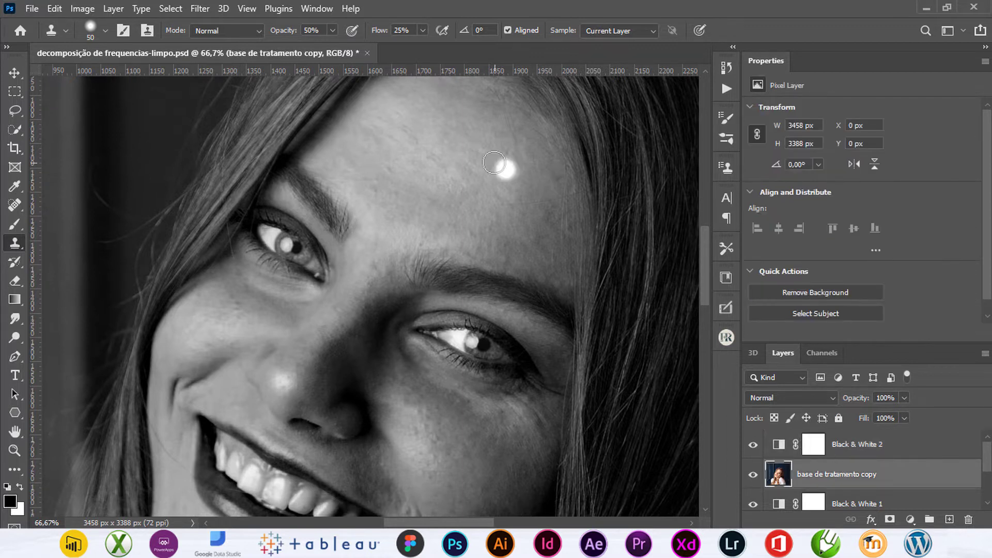
# Step: Clone-stamp clean skin across the forehead and over spots near the brow
pyautogui.keyDown('alt'); pyautogui.click(458, 157); pyautogui.keyUp('alt')
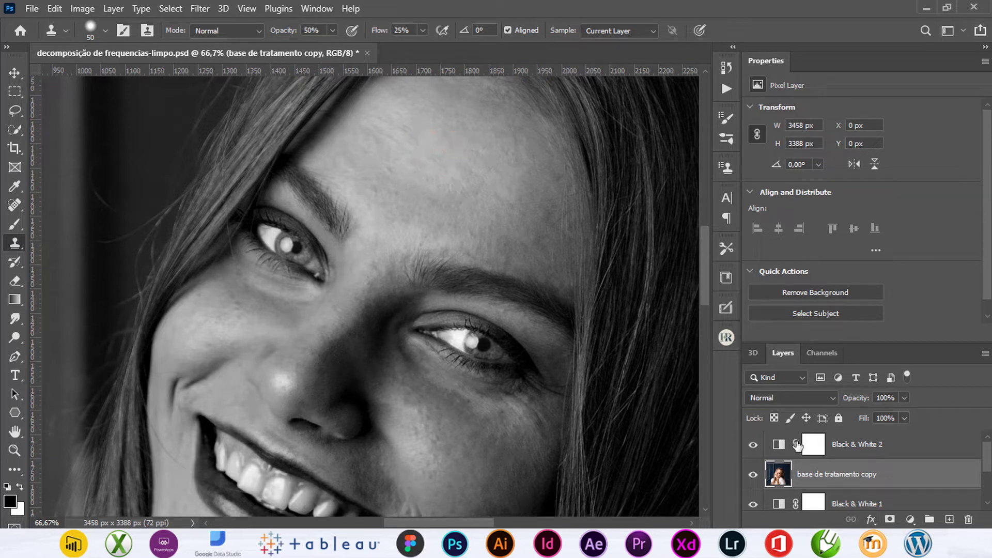
pyautogui.moveTo(461, 157); pyautogui.dragTo(388, 133)
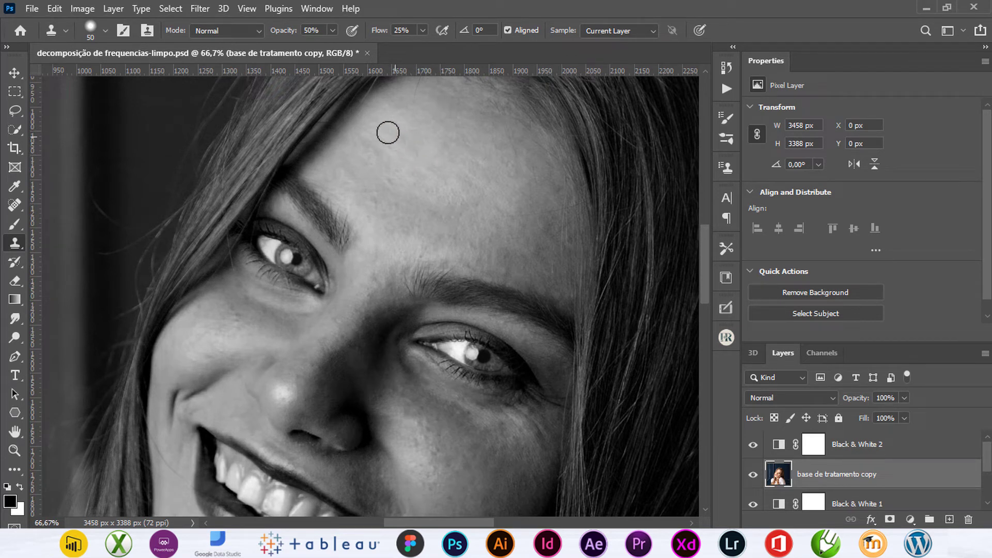
pyautogui.click(506, 273)
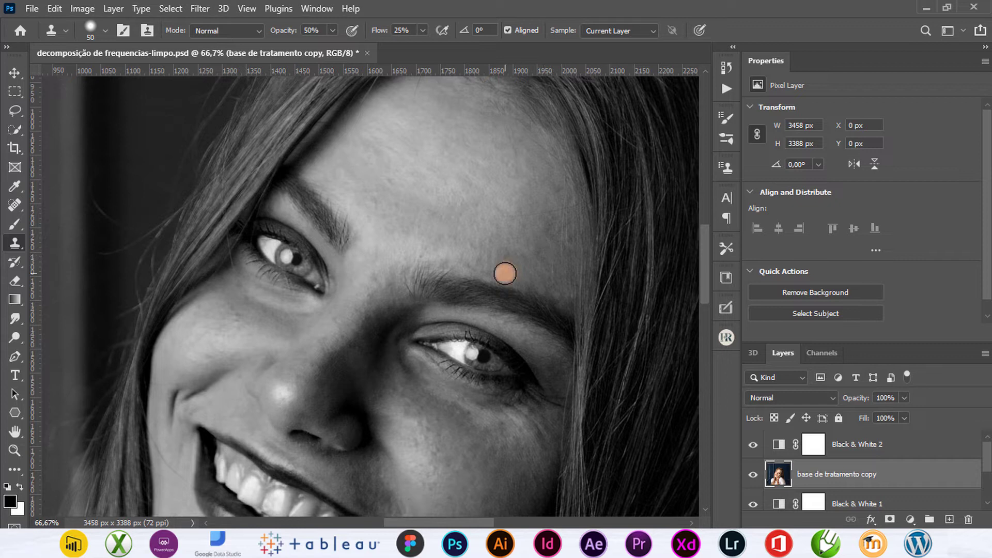
pyautogui.click(513, 290)
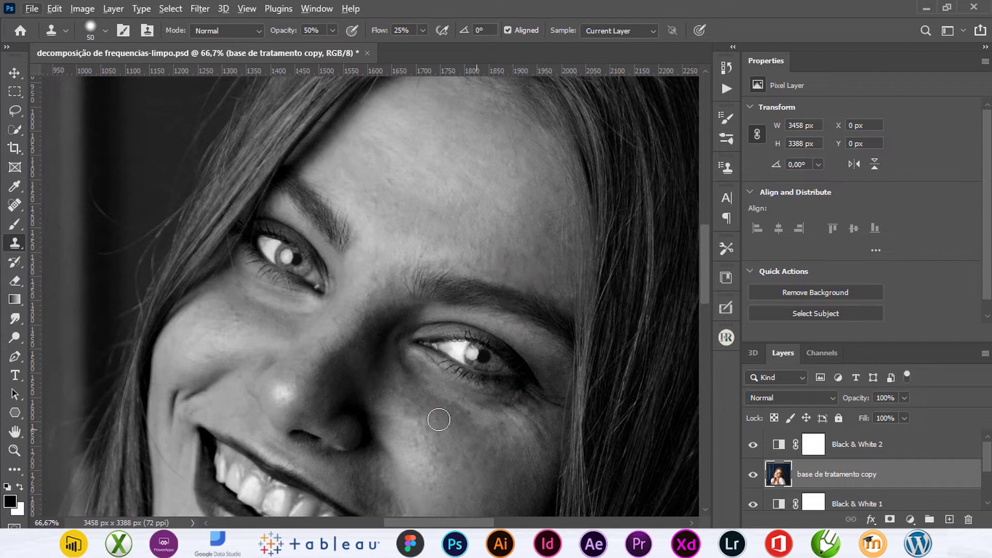
# Step: Stamp over blemishes below the eye, resampling from the cheek to smooth the under-eye skin
pyautogui.scroll(-1, 437, 417)
pyautogui.click(438, 391)
pyautogui.click(408, 351)
pyautogui.scroll(-1, 408, 351)
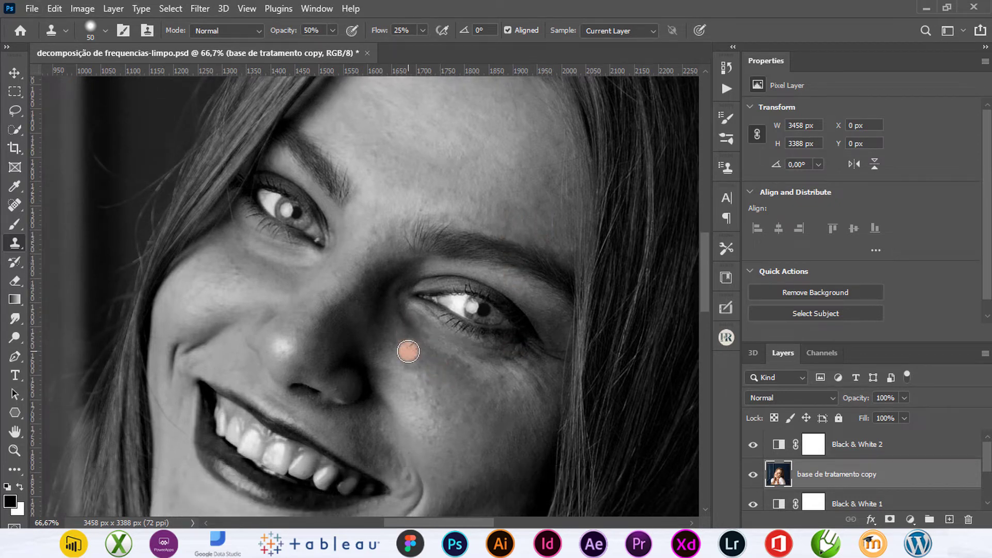
pyautogui.scroll(-1, 409, 352)
pyautogui.click(491, 340)
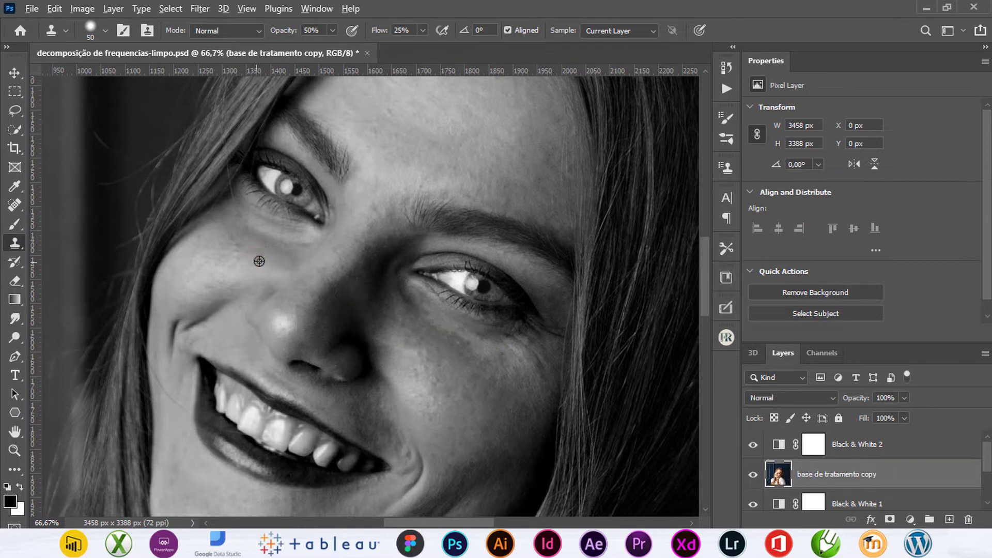
pyautogui.moveTo(240, 248)
pyautogui.mouseDown()
pyautogui.moveTo(228, 236)
pyautogui.moveTo(235, 243)
pyautogui.mouseUp()
# Step: Clone over blemishes at the mouth corner and across the right and lower cheek
pyautogui.scroll(-5, 403, 368)
pyautogui.click(406, 367)
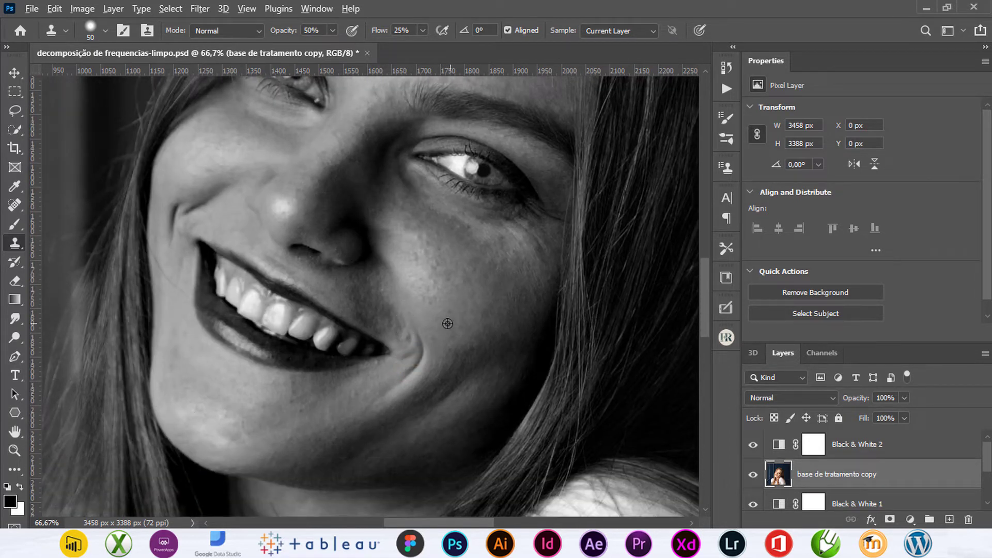
pyautogui.click(401, 336)
pyautogui.click(504, 335)
pyautogui.click(453, 368)
# Step: Move 'base de tratamento copy' above Black & White 2 and select the layers down to 'base de tratamento'
pyautogui.doubleClick(769, 61)
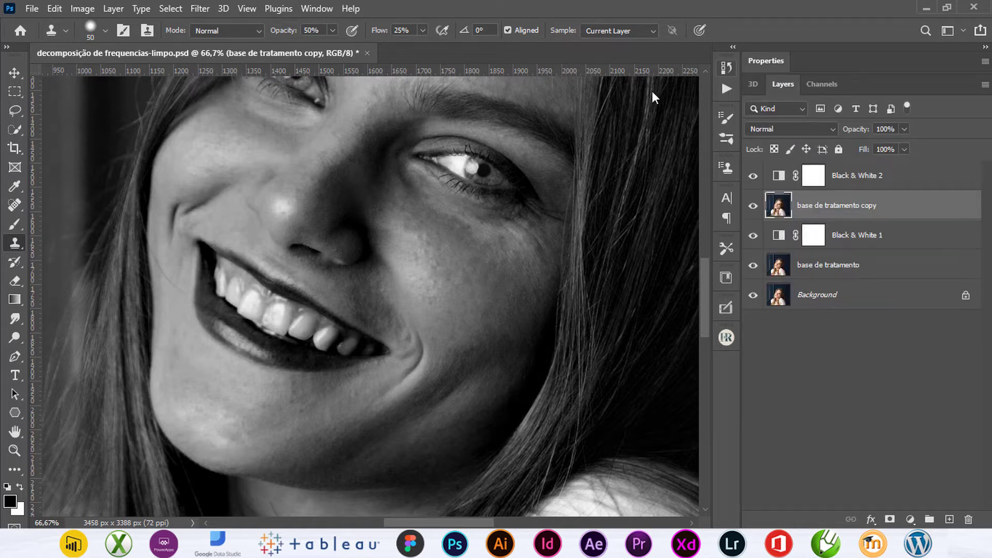
pyautogui.hotkey('ctrl', '-')
pyautogui.hotkey('ctrl', '-')
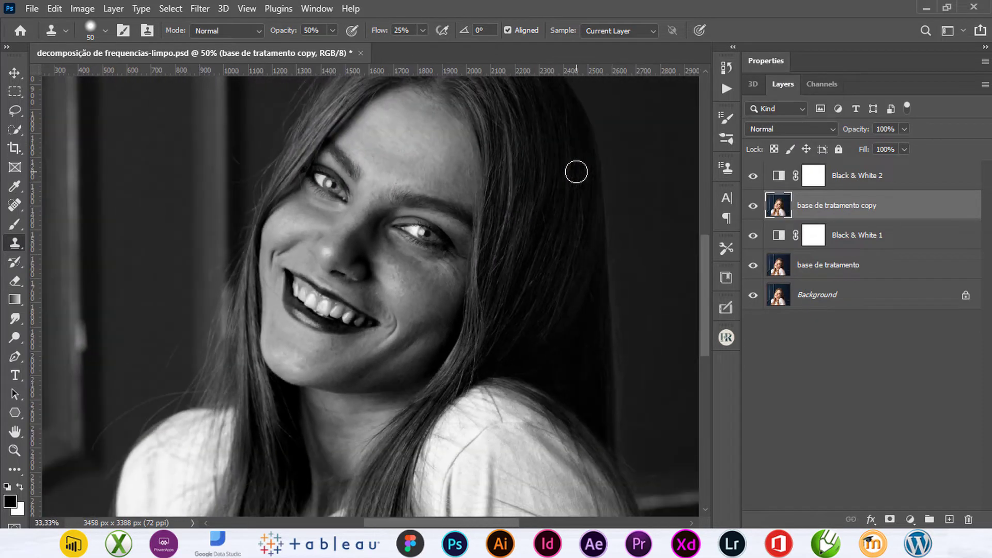
pyautogui.click(879, 182)
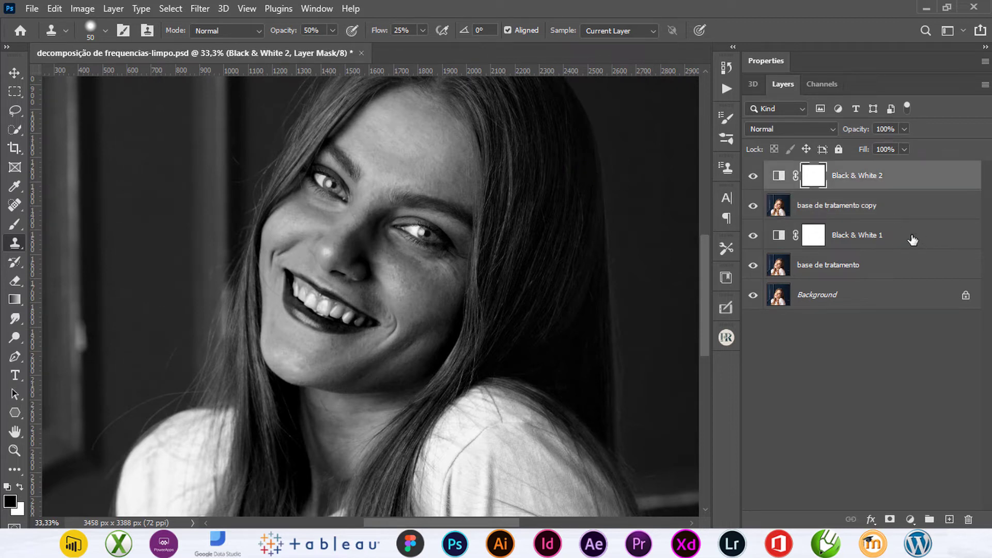
pyautogui.moveTo(893, 208); pyautogui.dragTo(879, 173)
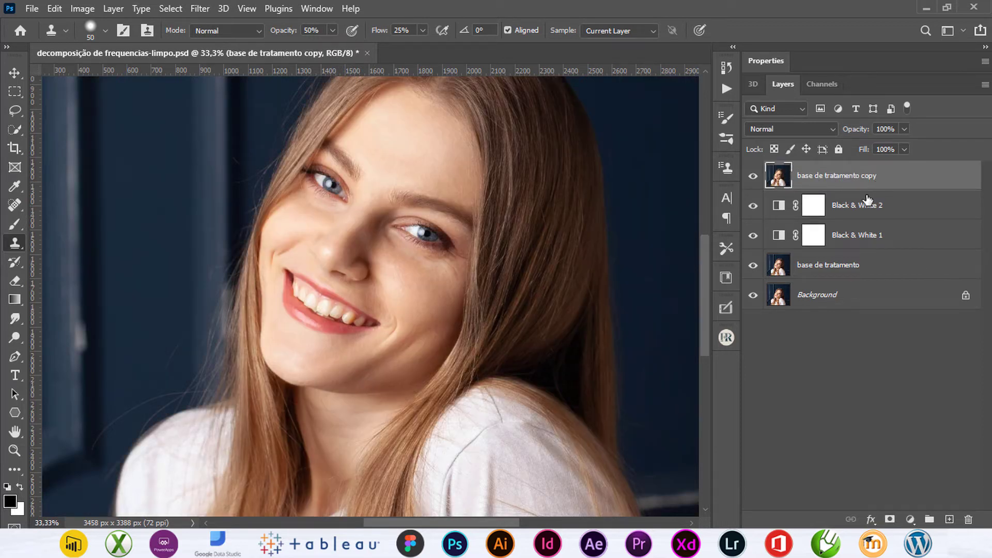
pyautogui.keyDown('shift'); pyautogui.click(839, 265); pyautogui.keyUp('shift')
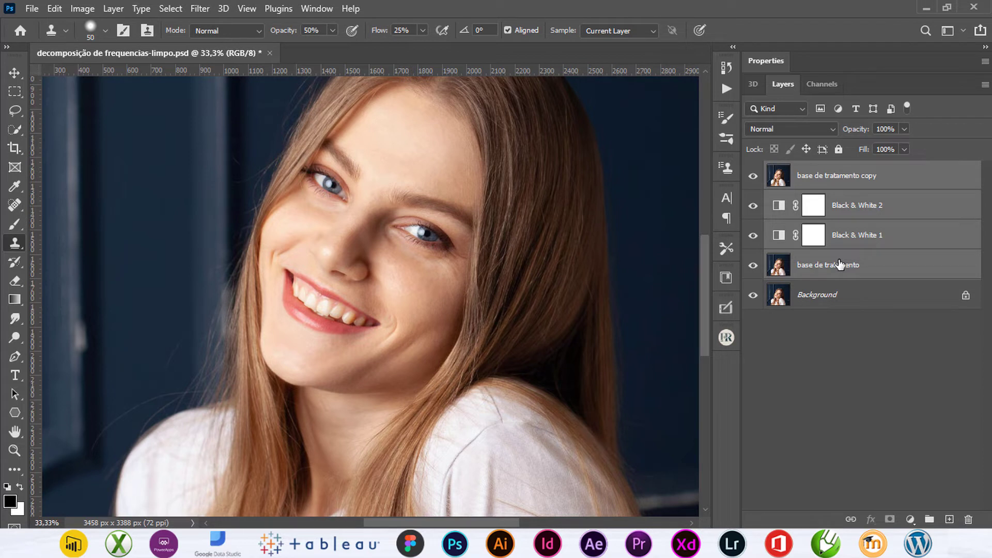
# Step: Stamp the selected layers into a merged layer (Ctrl+Alt+E) and name it 'base02'
pyautogui.hotkey('ctrl', 'shift', 'alt', 'e')
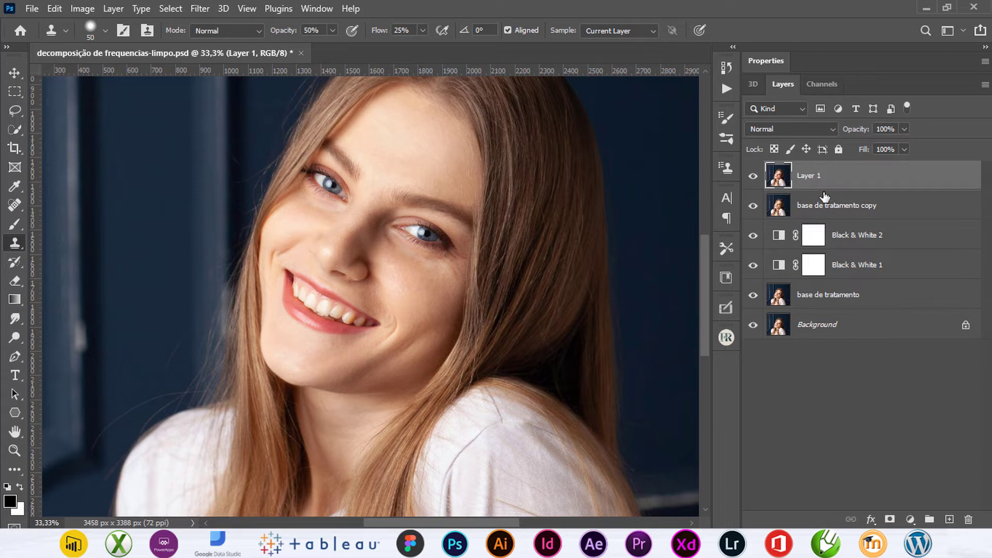
pyautogui.hotkey('ctrl', 'z')
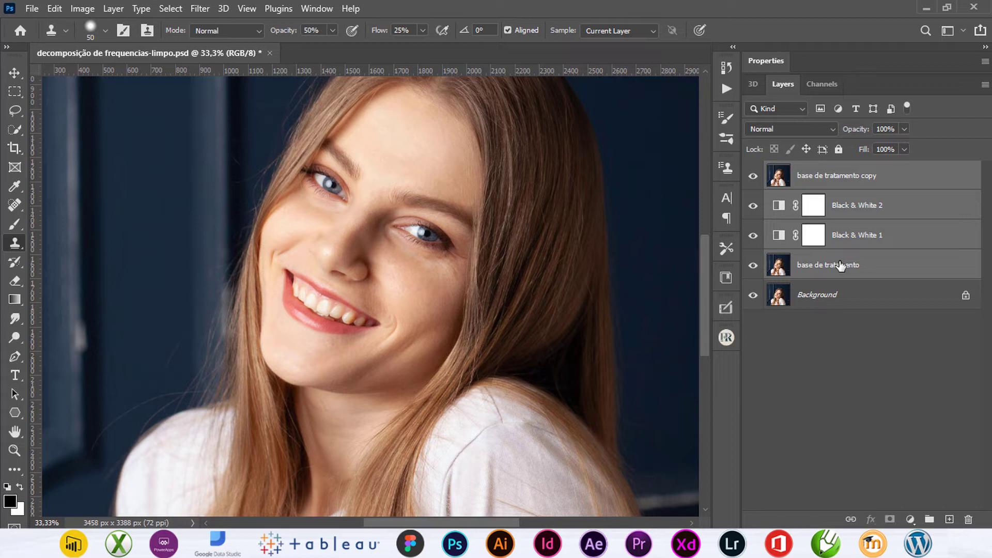
pyautogui.hotkey('ctrl', 'alt', 'e')
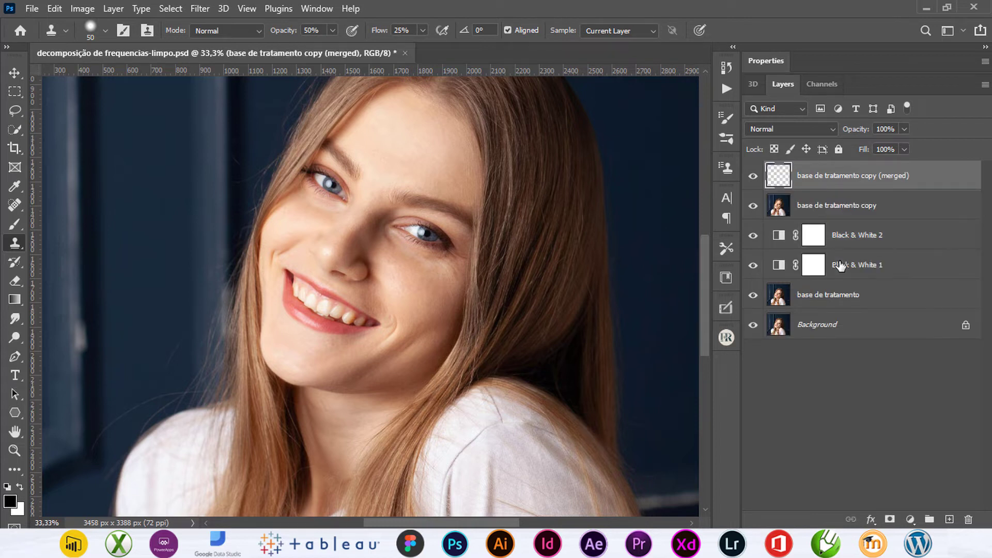
pyautogui.doubleClick(826, 176)
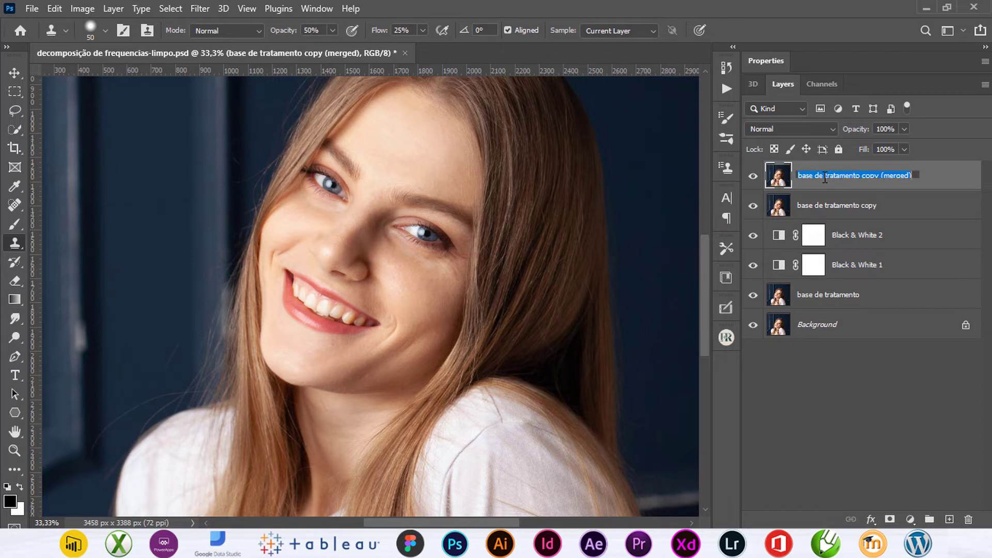
pyautogui.write('v')
pyautogui.press('BackSpace')
pyautogui.write('base02')
pyautogui.press('Return')
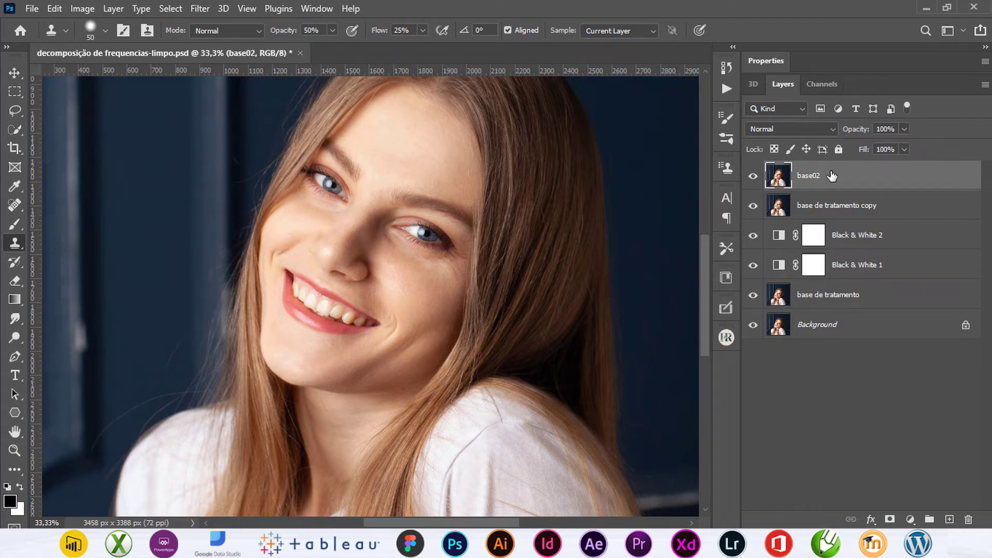
# Step: Duplicate base02 twice and rename the first copy 'frequencia'
pyautogui.hotkey('ctrl', 'j')
pyautogui.hotkey('ctrl', 'j')
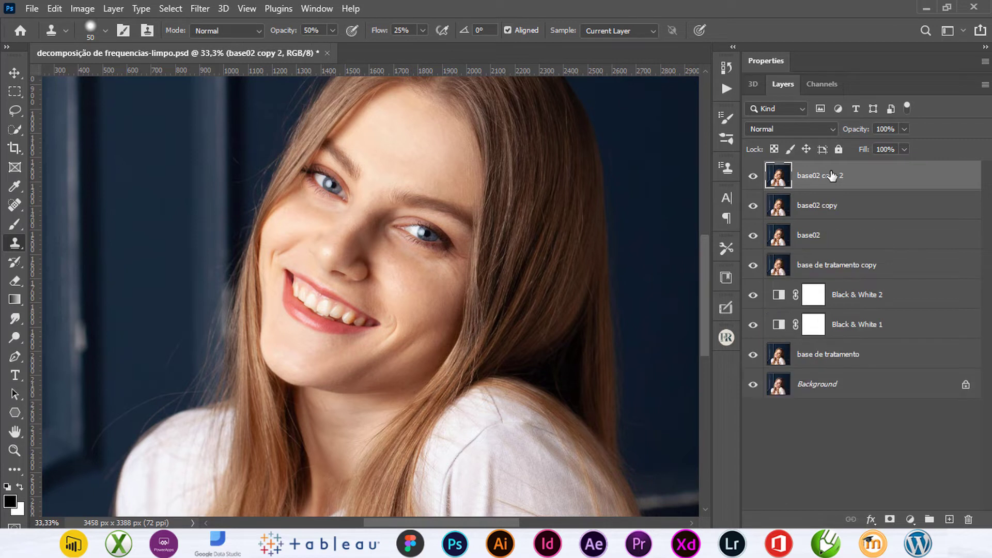
pyautogui.doubleClick(828, 208)
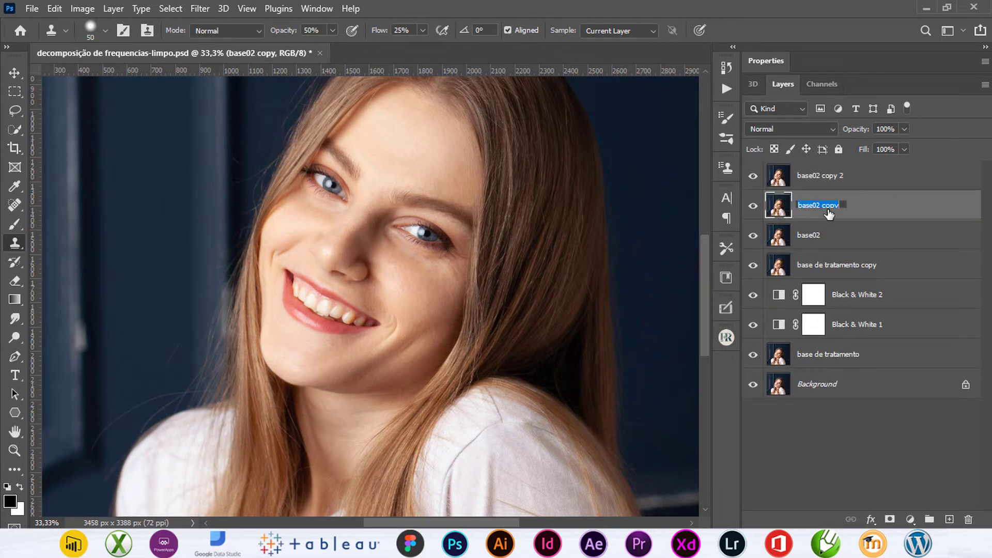
pyautogui.press('BackSpace')
pyautogui.write('frequ')
pyautogui.press('BackSpace')
pyautogui.write('e')
pyautogui.write('an')
pyautogui.press('BackSpace')
pyautogui.press('BackSpace')
pyautogui.write('cia')
pyautogui.press('Return')
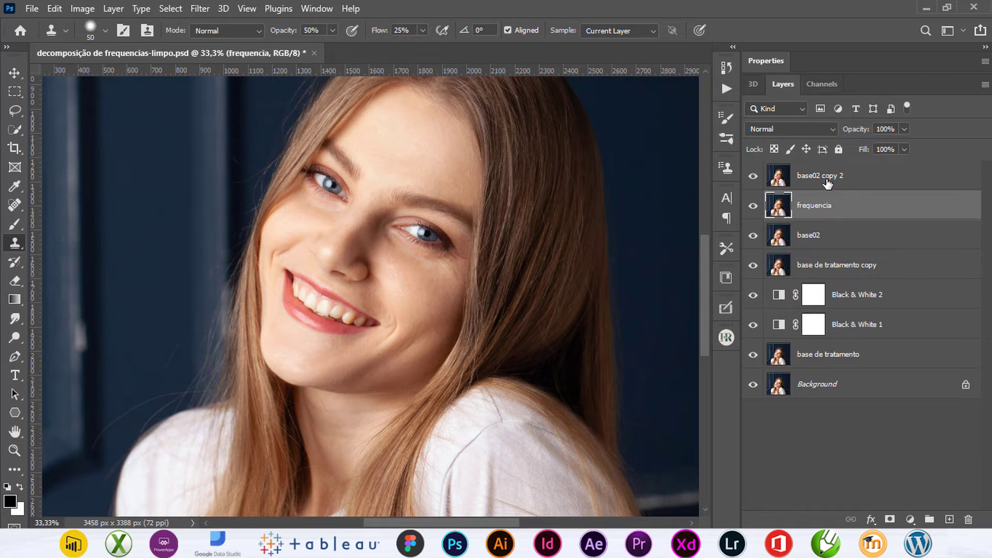
# Step: Rename the second base02 copy 'textura'
pyautogui.doubleClick(827, 179)
pyautogui.write('text')
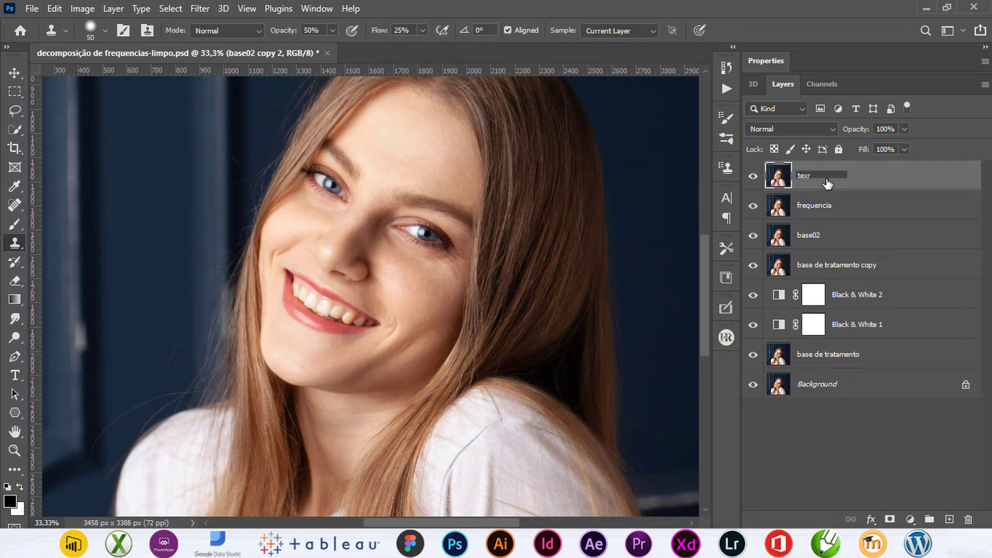
pyautogui.write('ura')
pyautogui.press('Return')
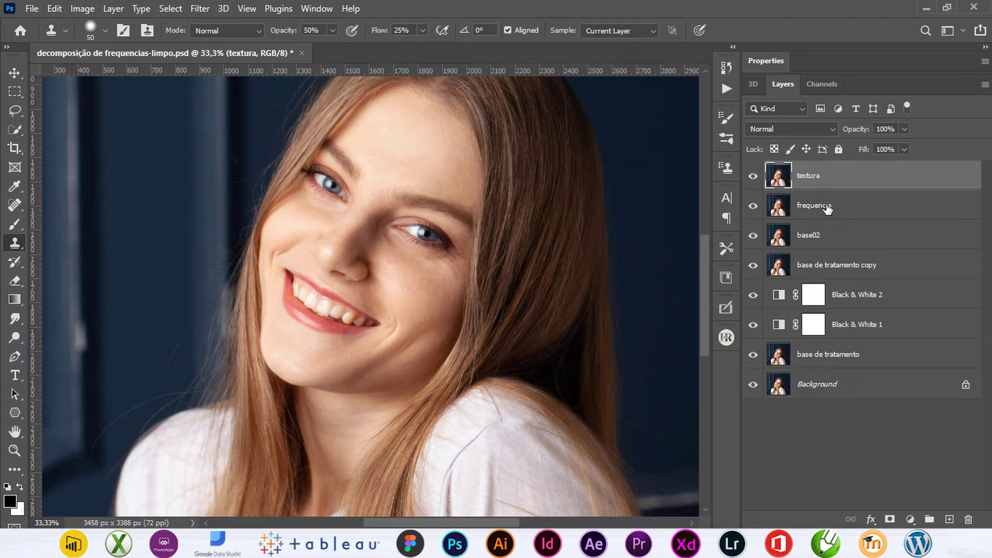
# Step: Apply a 6-pixel Gaussian Blur to the frequencia layer
pyautogui.click(827, 207)
pyautogui.hotkey('ctrl', '-')
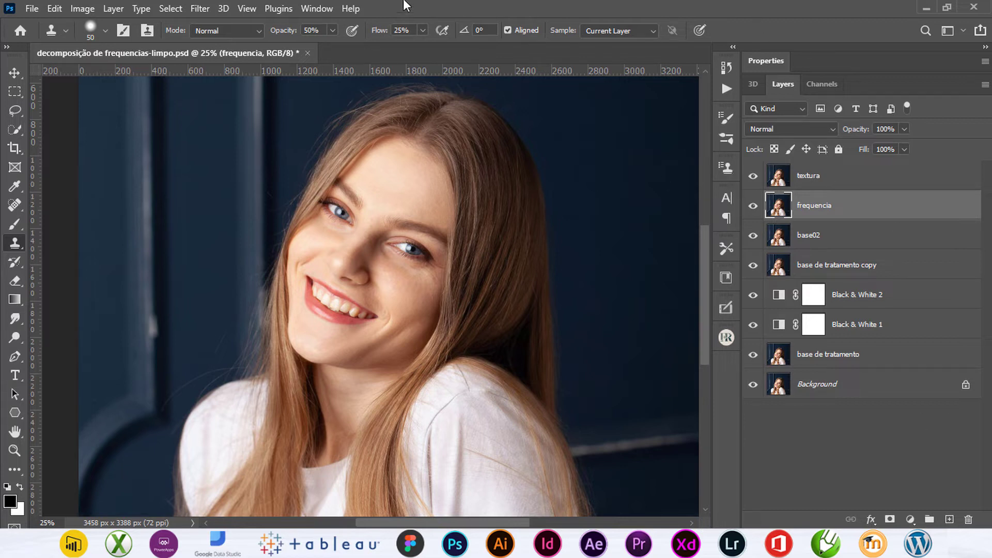
pyautogui.click(200, 8)
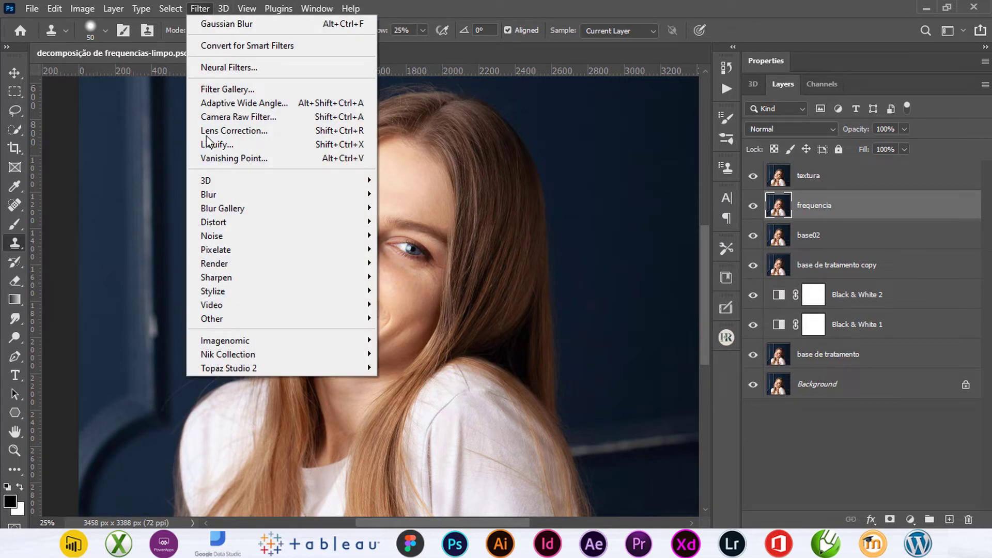
pyautogui.moveTo(208, 194)
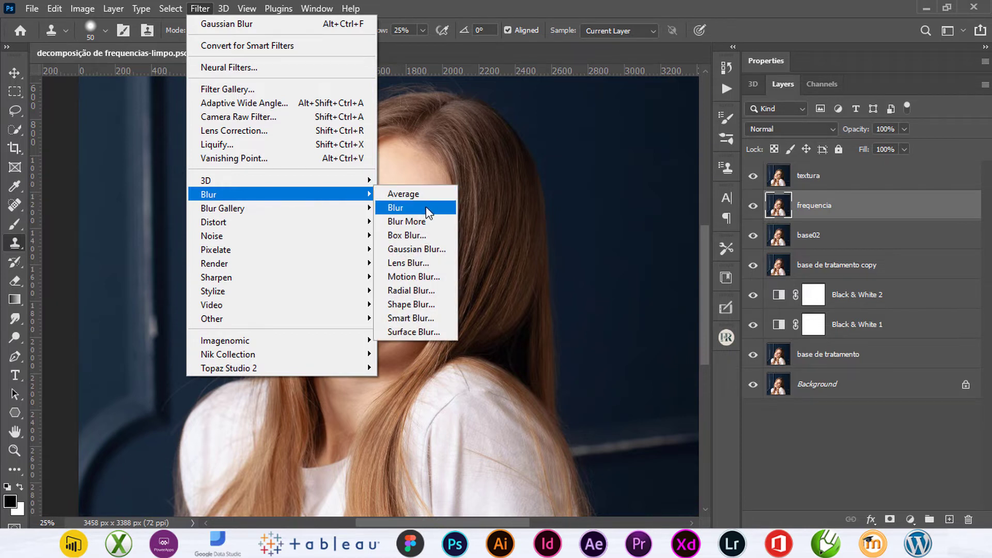
pyautogui.click(423, 250)
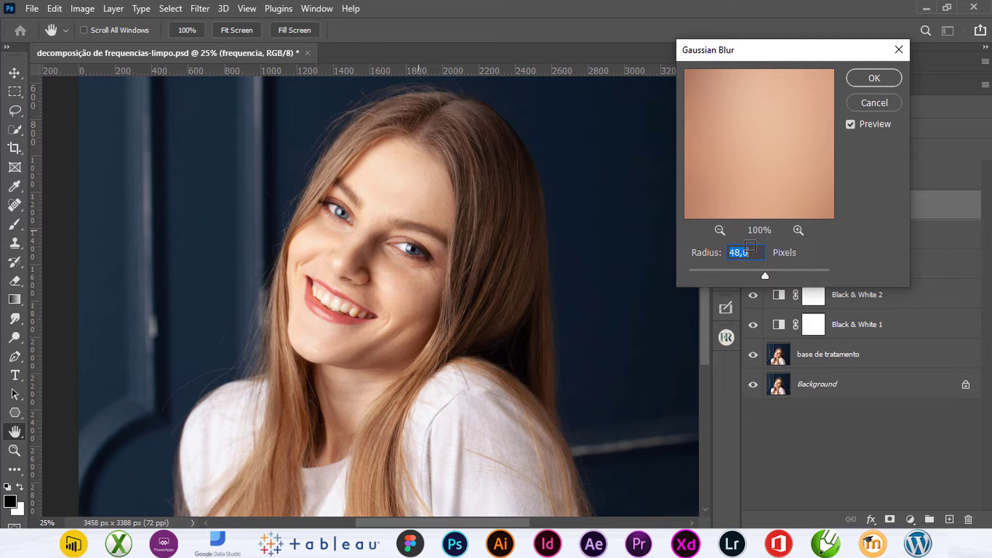
pyautogui.write('6')
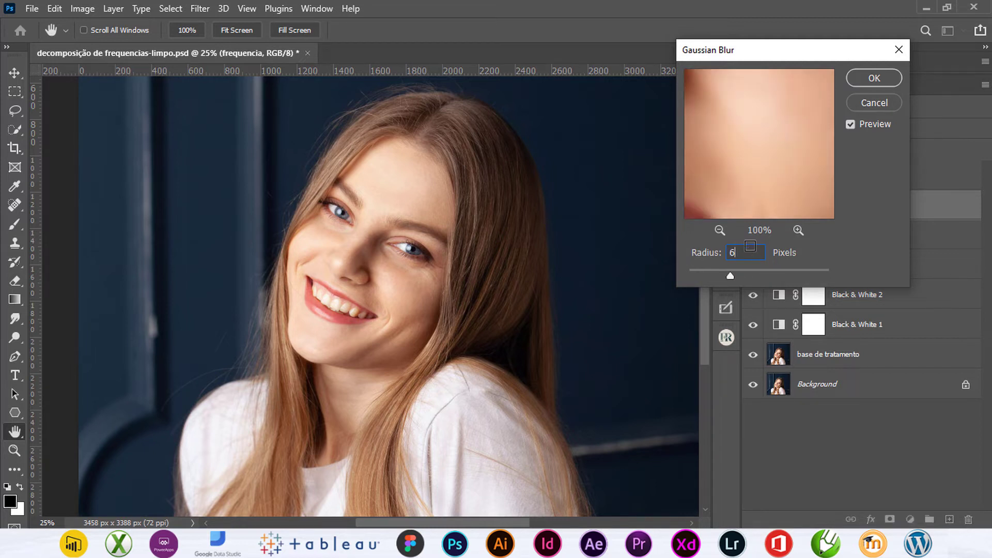
pyautogui.click(875, 78)
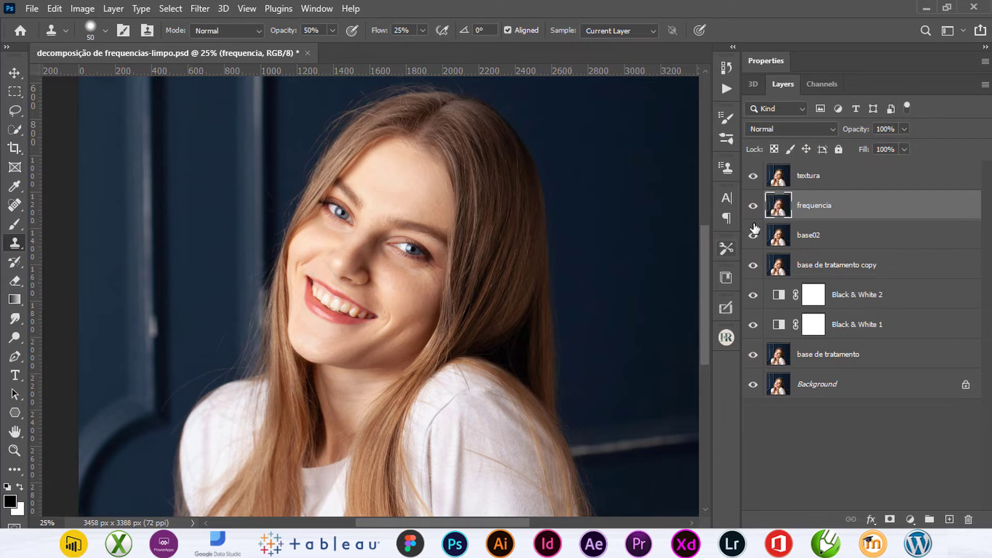
# Step: Hide textura to inspect the blurred face up close, then show textura again
pyautogui.click(754, 176)
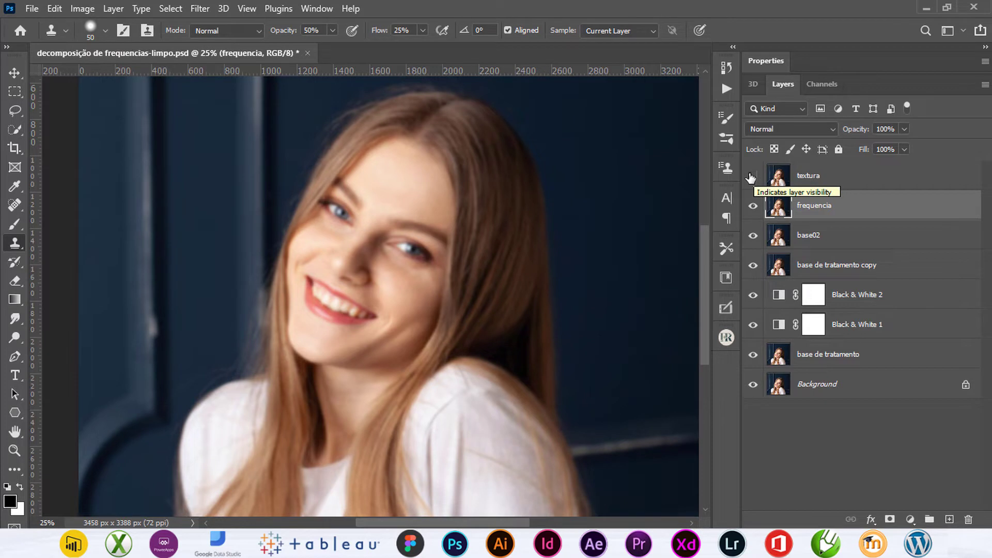
pyautogui.hotkey('ctrl', '0')
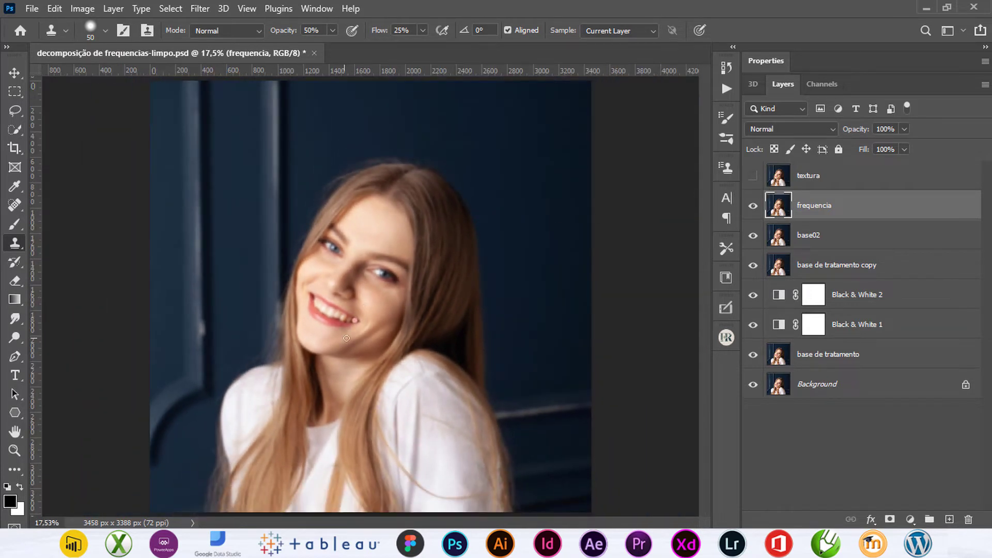
pyautogui.hotkey('ctrl', '+')
pyautogui.hotkey('ctrl', '+')
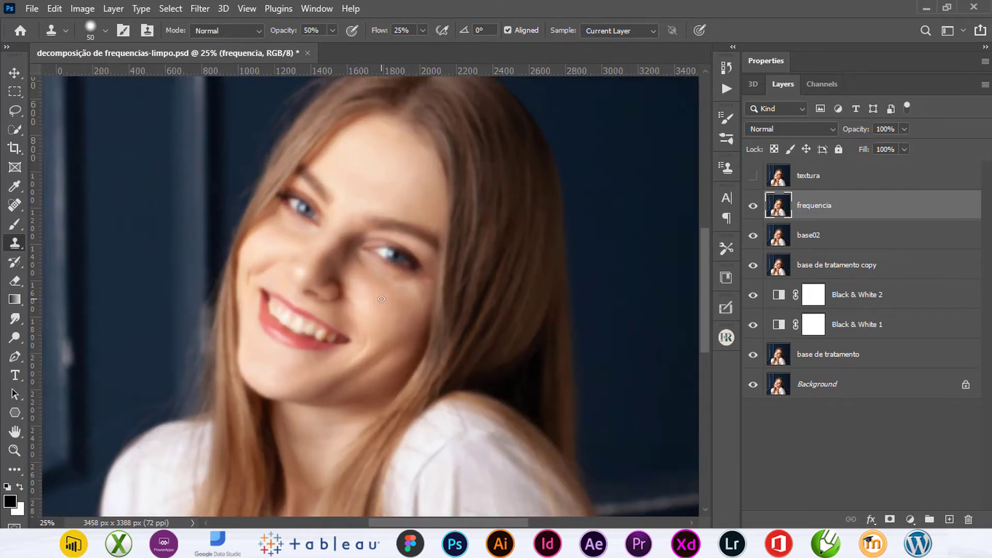
pyautogui.hotkey('ctrl', '+')
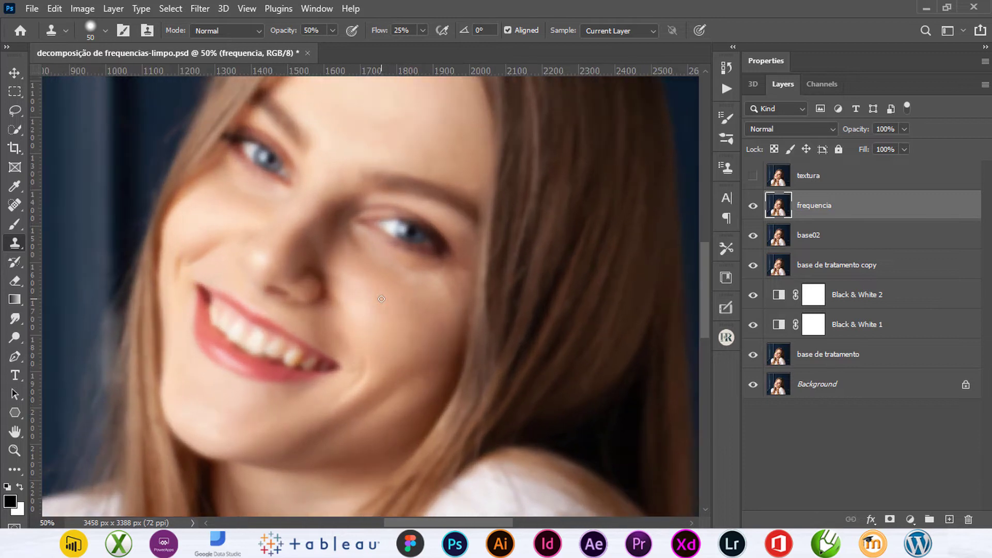
pyautogui.hotkey('ctrl', '-')
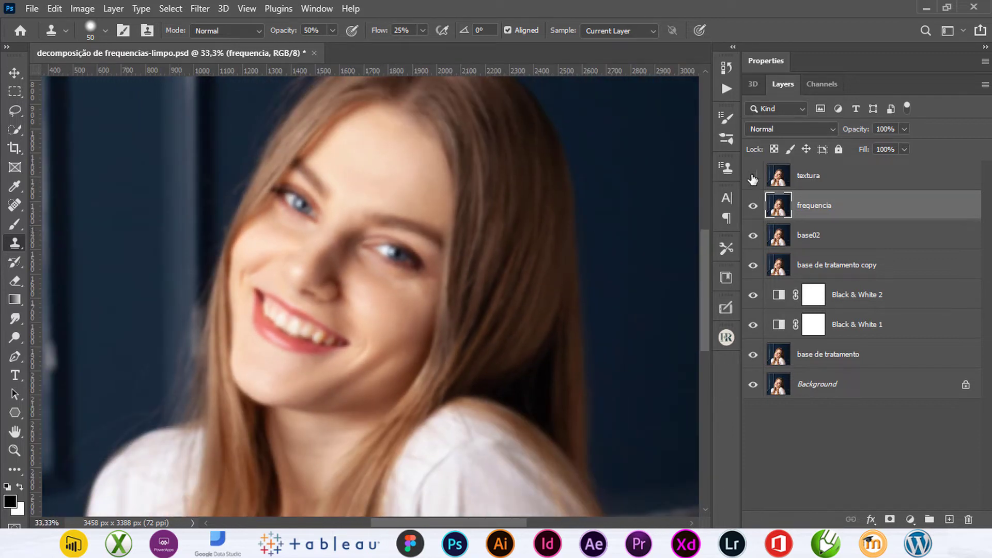
pyautogui.click(753, 178)
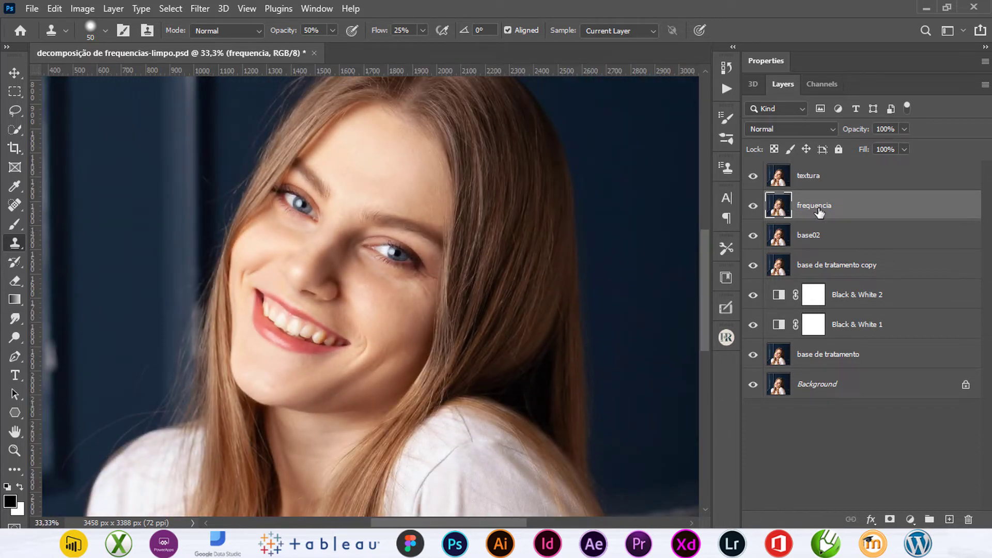
# Step: Apply Image onto textura from the inverted frequencia layer, using Add blending, Scale 2, Offset 0
pyautogui.click(15, 73)
pyautogui.click(819, 175)
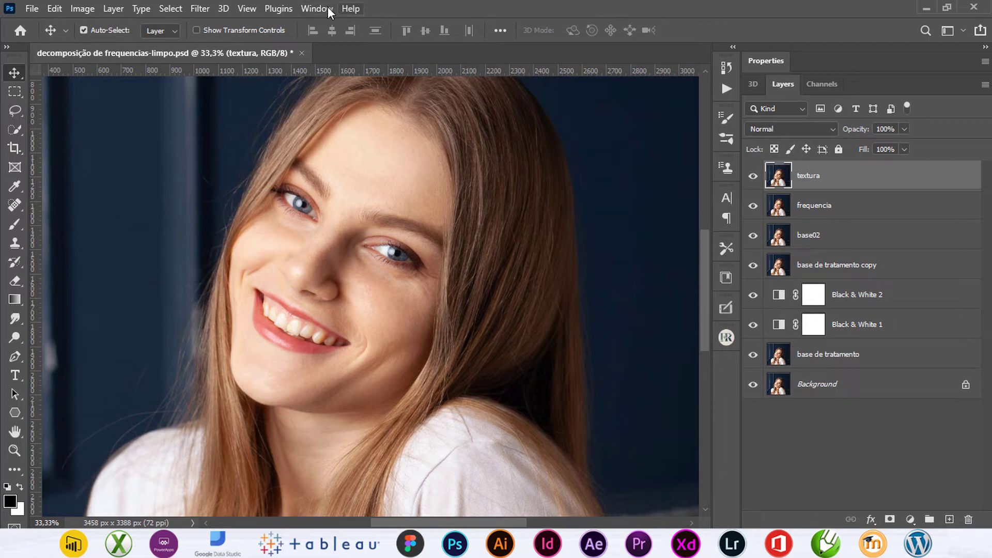
pyautogui.click(83, 9)
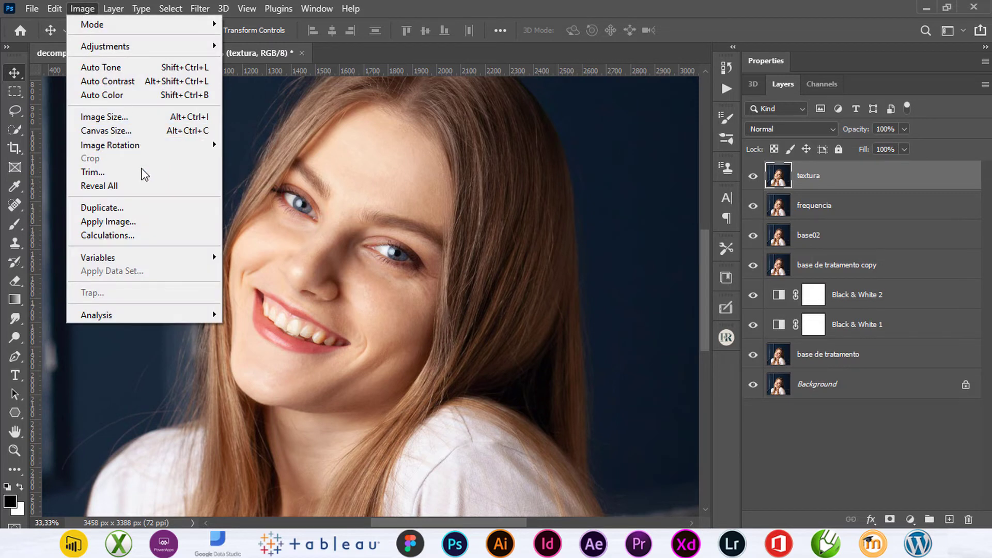
pyautogui.click(142, 222)
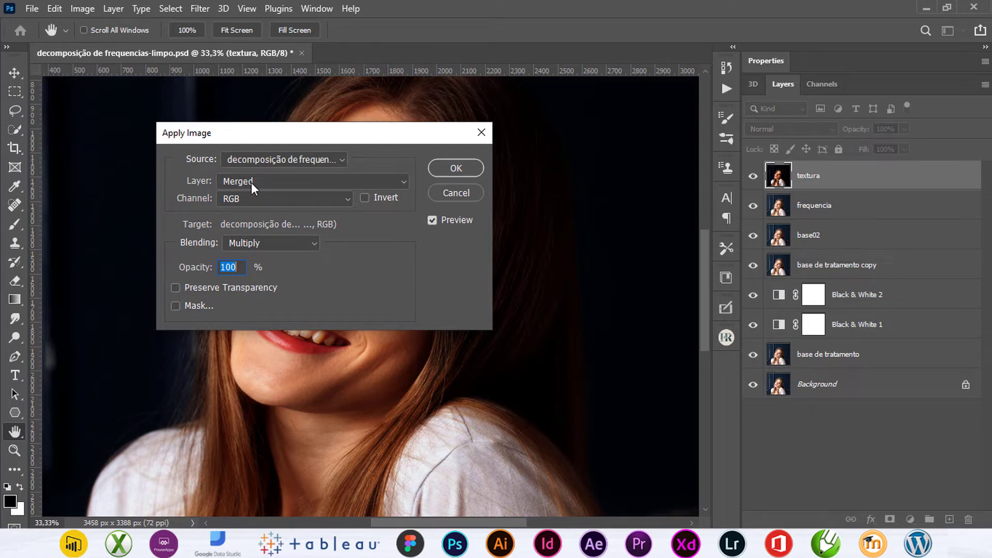
pyautogui.click(404, 180)
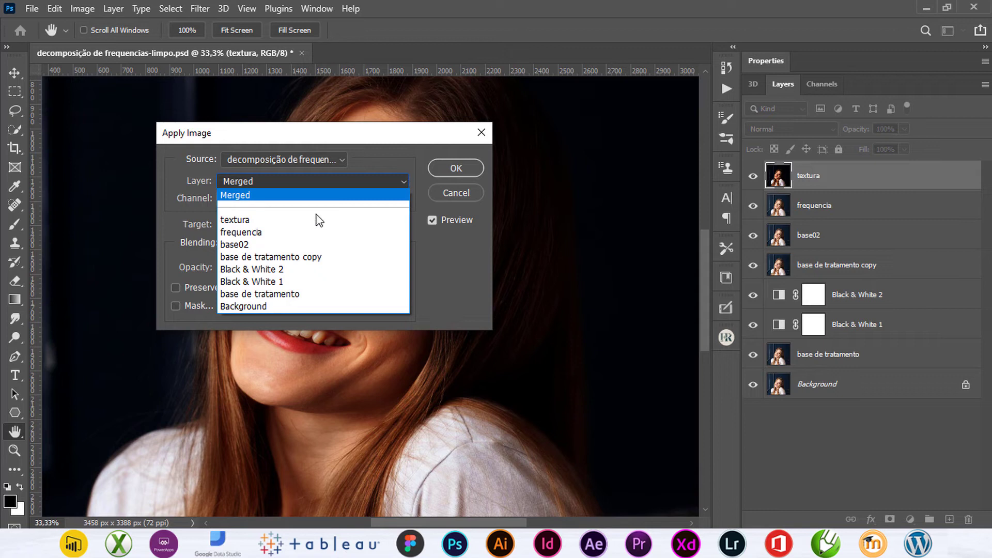
pyautogui.click(300, 232)
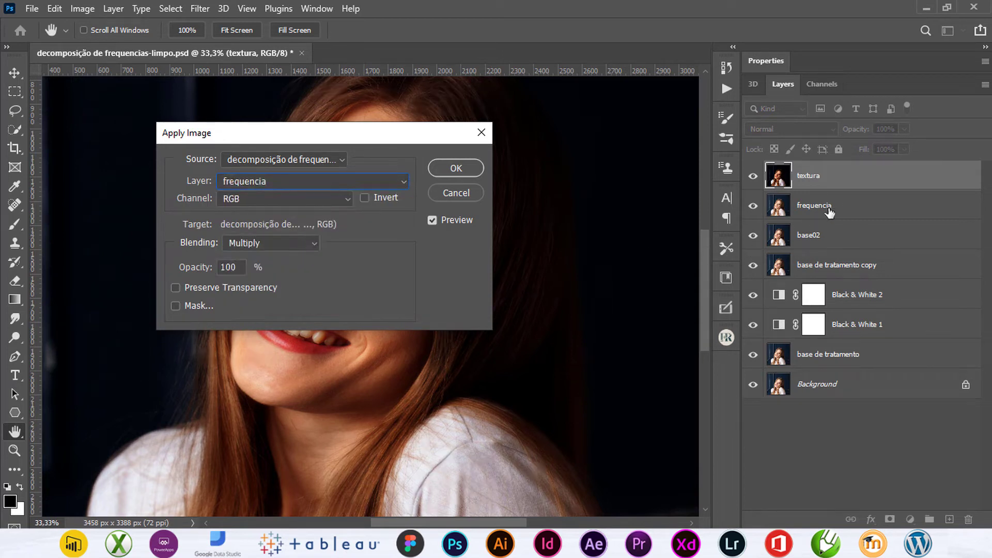
pyautogui.click(370, 199)
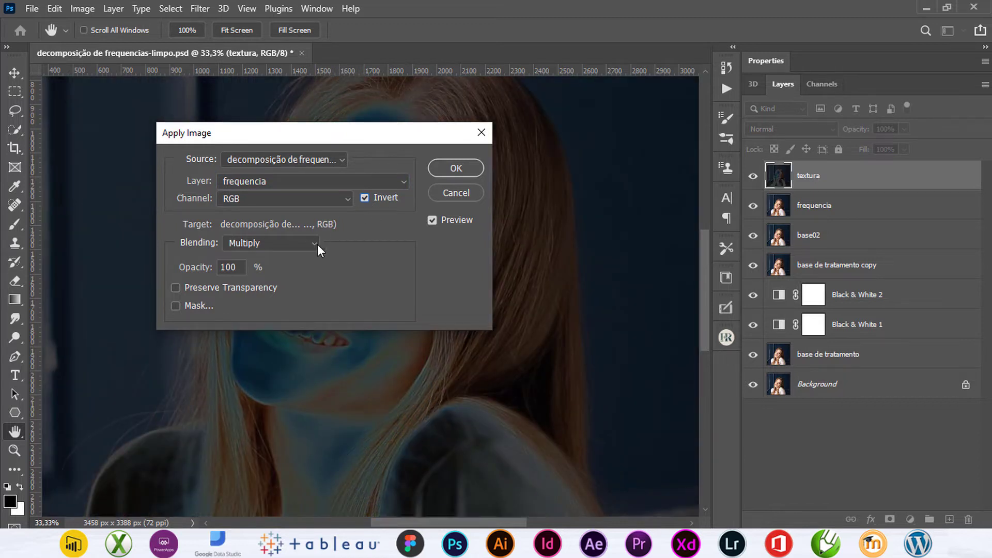
pyautogui.click(312, 244)
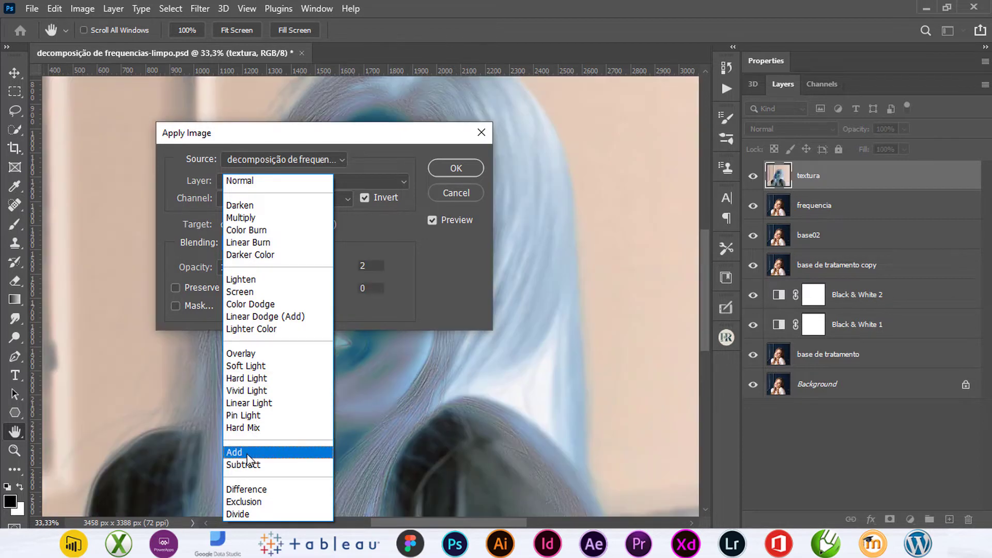
pyautogui.click(250, 451)
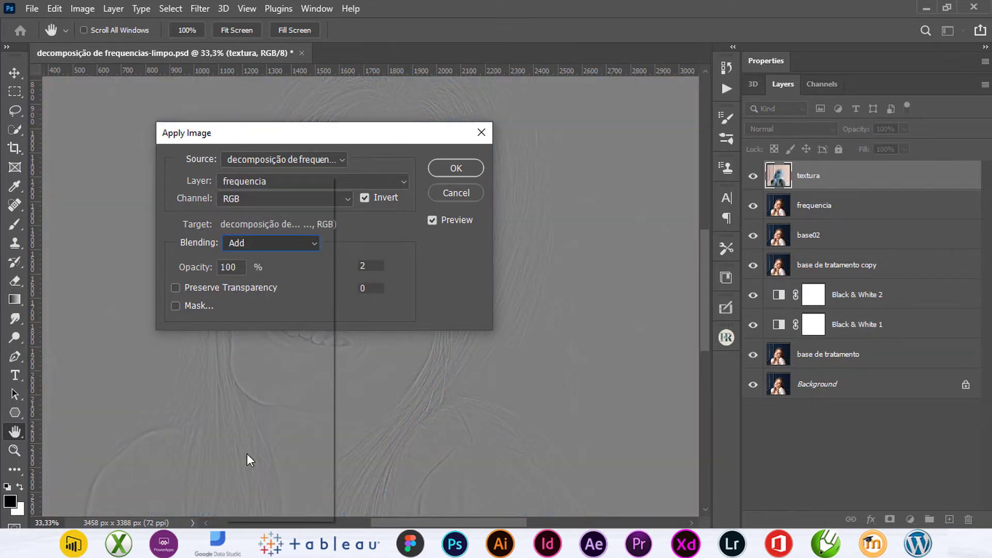
pyautogui.moveTo(368, 138); pyautogui.dragTo(804, 108)
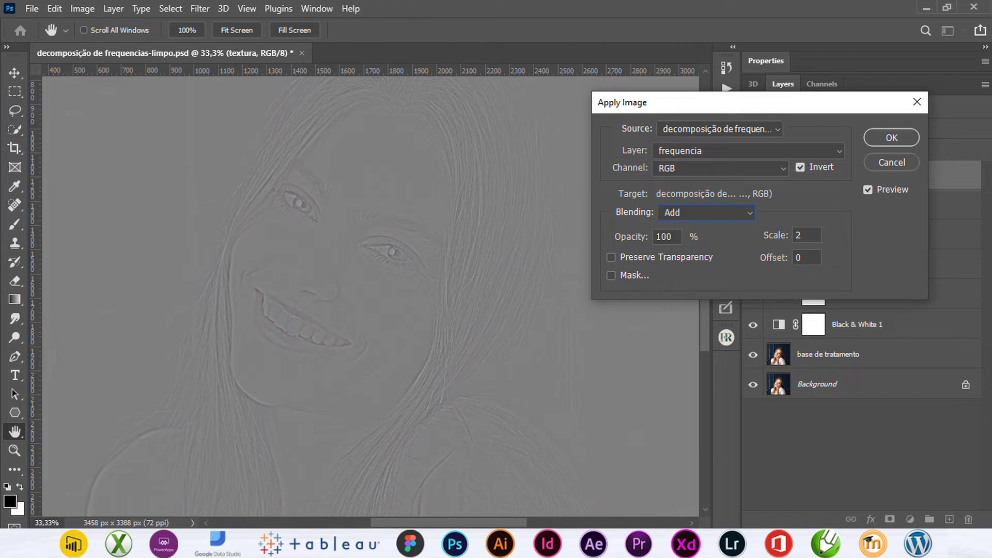
pyautogui.click(878, 140)
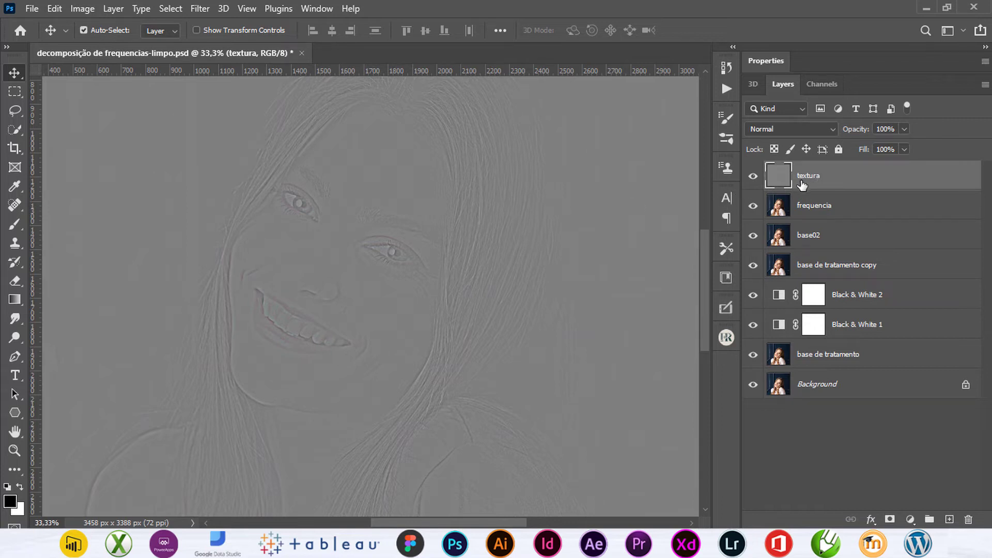
# Step: Set textura's blend mode to Linear Light and toggle base02 and textura visibility to compare
pyautogui.click(831, 131)
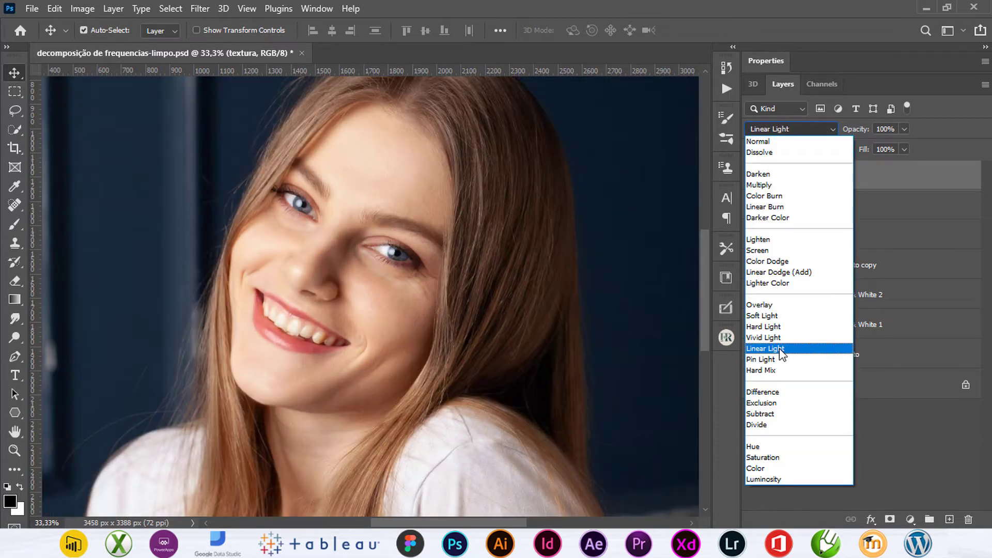
pyautogui.click(783, 350)
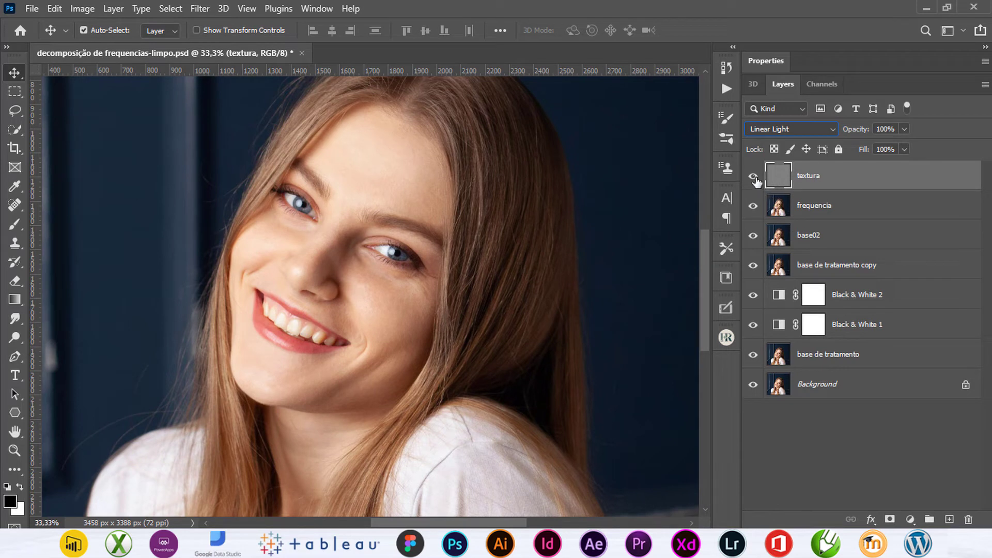
pyautogui.keyDown('alt'); pyautogui.click(753, 236); pyautogui.keyUp('alt')
pyautogui.keyDown('alt'); pyautogui.click(754, 236); pyautogui.keyUp('alt')
pyautogui.keyDown('alt'); pyautogui.click(753, 236); pyautogui.keyUp('alt')
pyautogui.click(753, 176)
pyautogui.click(753, 177)
# Step: Rename the frequencia layer to 'baseajuste'
pyautogui.doubleClick(823, 211)
pyautogui.write('baseajuste')
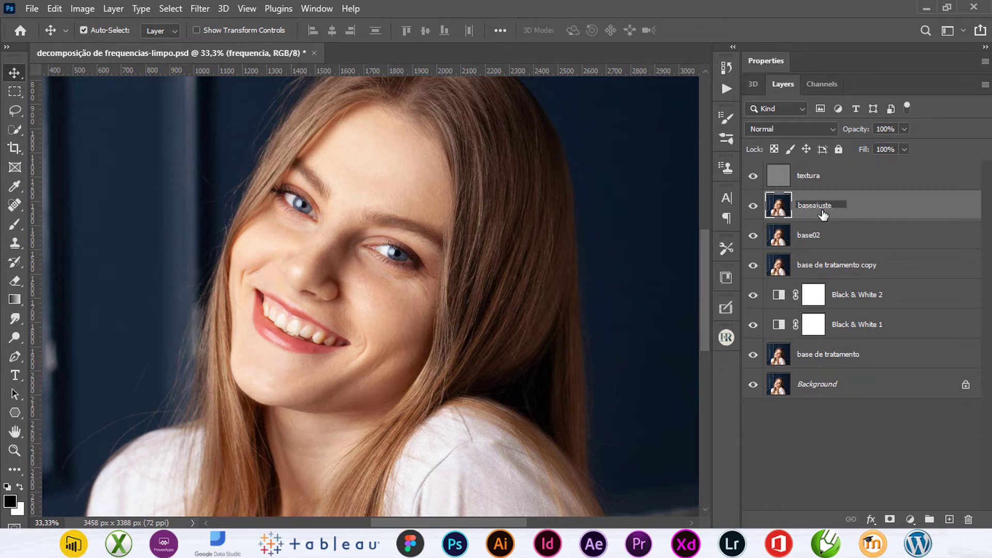
pyautogui.press('Return')
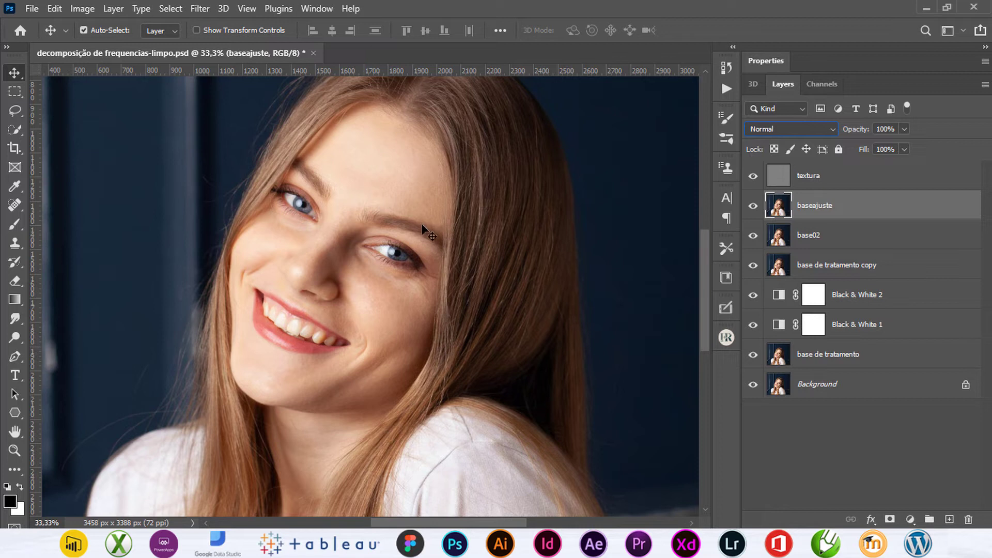
# Step: Lasso-select the forehead, trying and undoing a first cheek outline
pyautogui.click(15, 111)
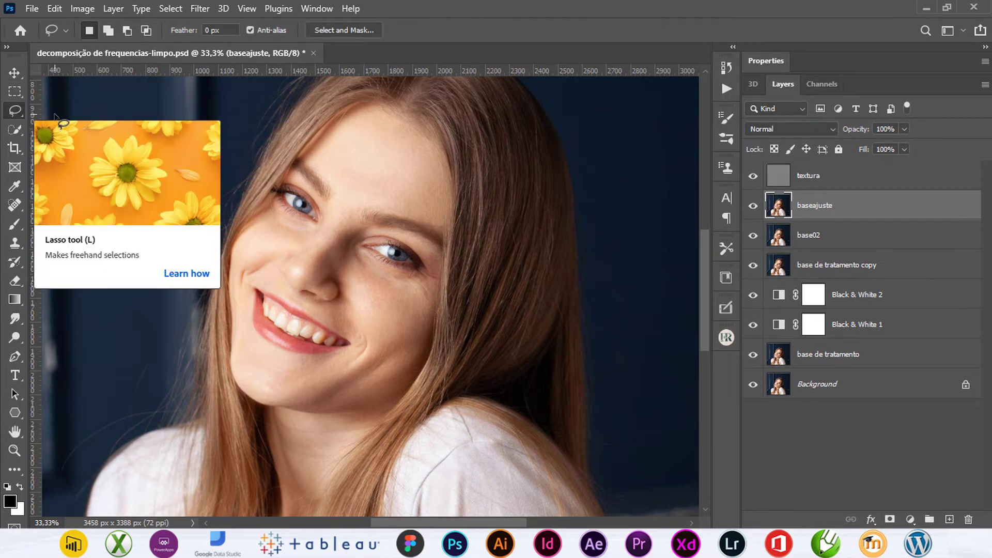
pyautogui.hotkey('ctrl', '+')
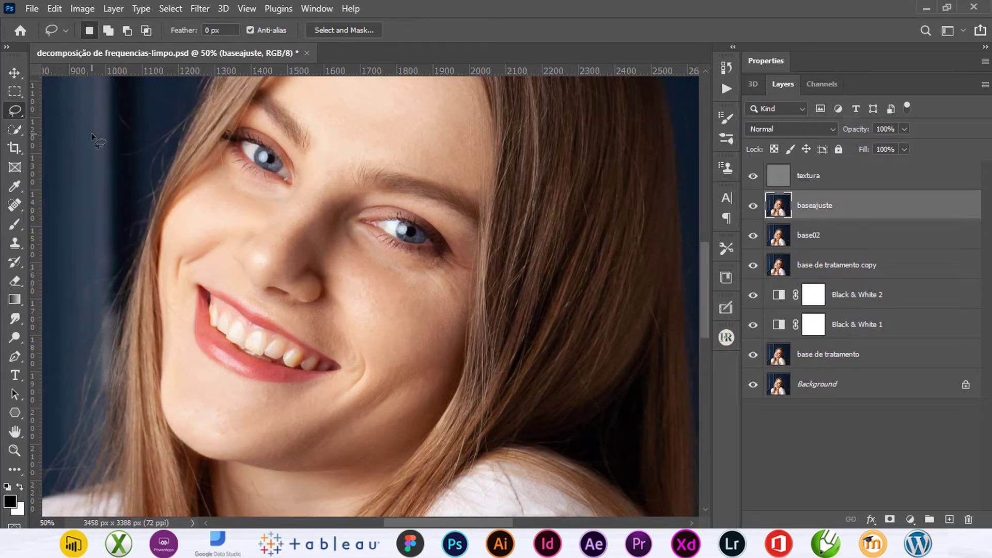
pyautogui.moveTo(299, 140); pyautogui.dragTo(304, 239)
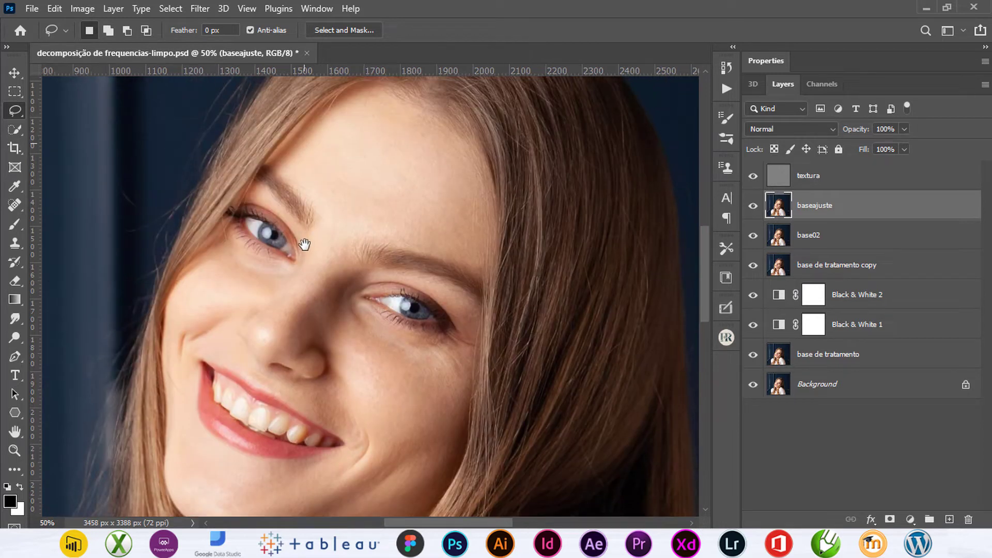
pyautogui.moveTo(381, 118)
pyautogui.mouseDown()
pyautogui.moveTo(357, 124)
pyautogui.moveTo(287, 189)
pyautogui.moveTo(327, 270)
pyautogui.moveTo(365, 259)
pyautogui.moveTo(475, 285)
pyautogui.moveTo(472, 197)
pyautogui.mouseUp()
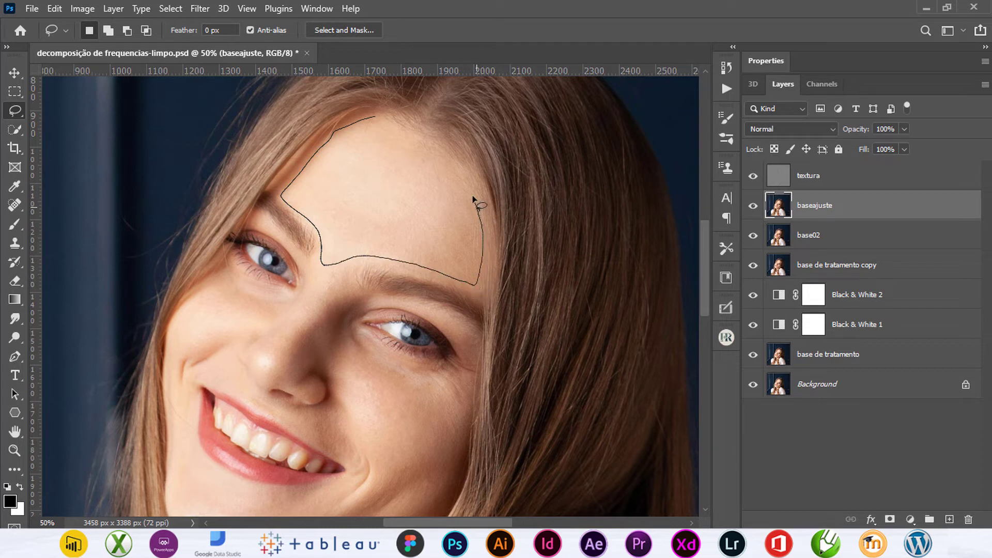
pyautogui.moveTo(451, 160); pyautogui.dragTo(376, 117)
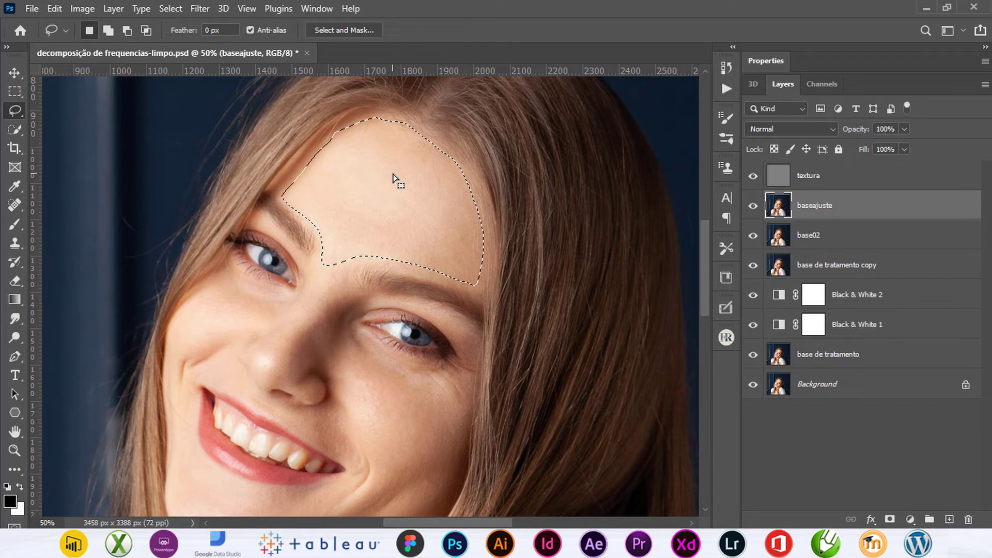
pyautogui.moveTo(350, 209); pyautogui.dragTo(426, 100)
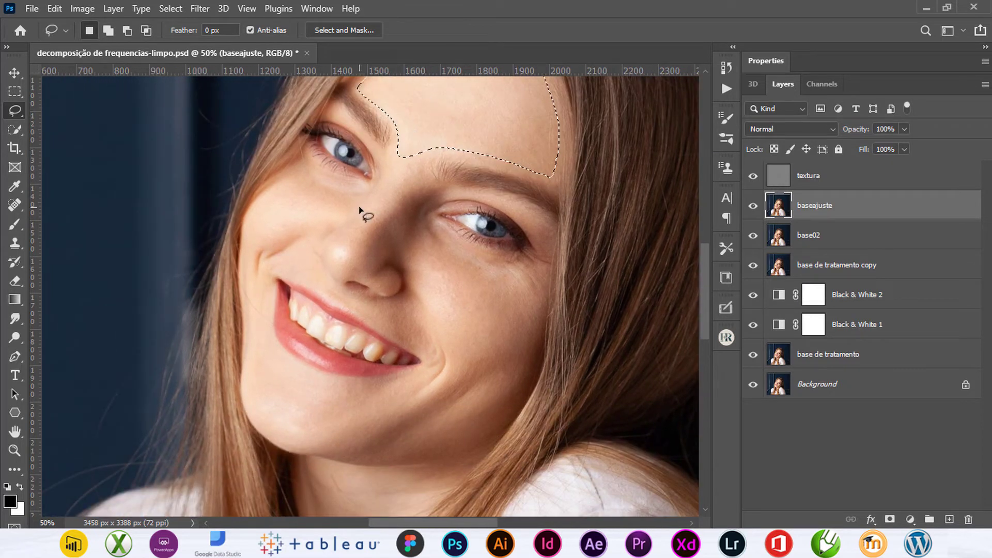
pyautogui.moveTo(360, 196)
pyautogui.mouseDown()
pyautogui.moveTo(284, 185)
pyautogui.moveTo(241, 256)
pyautogui.moveTo(318, 235)
pyautogui.mouseUp()
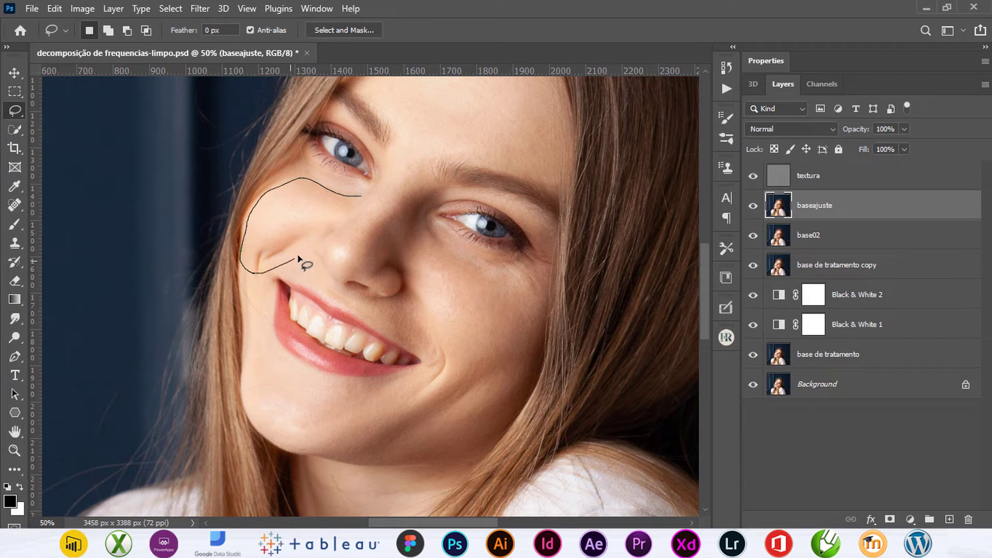
pyautogui.moveTo(318, 235); pyautogui.dragTo(360, 197)
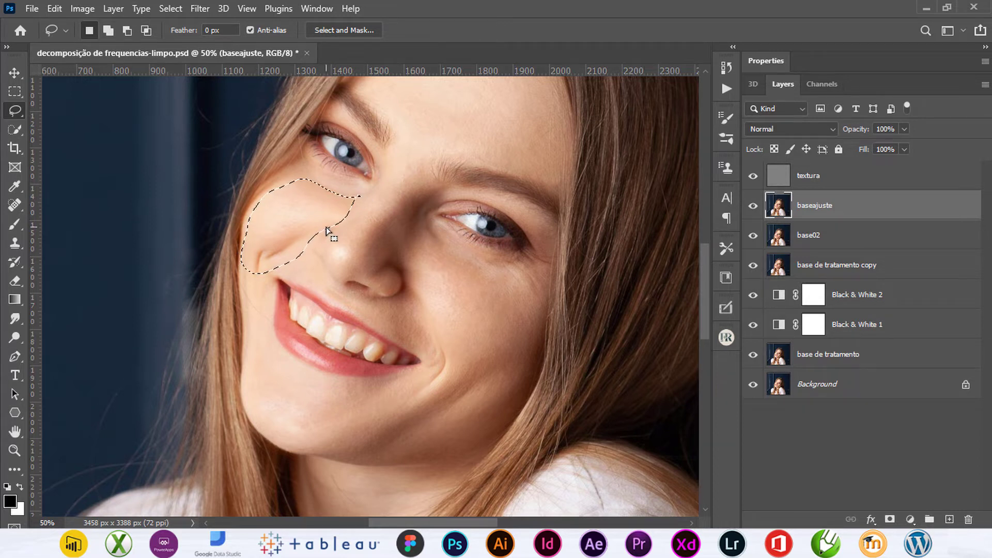
pyautogui.hotkey('ctrl', 'z')
pyautogui.moveTo(356, 200)
pyautogui.mouseDown()
pyautogui.moveTo(250, 215)
pyautogui.moveTo(241, 258)
pyautogui.moveTo(250, 268)
pyautogui.moveTo(275, 259)
pyautogui.moveTo(333, 227)
pyautogui.moveTo(358, 197)
pyautogui.mouseUp()
# Step: Reselect the forehead and Shift-add the left and right cheeks to the selection
pyautogui.moveTo(359, 78); pyautogui.dragTo(557, 79)
pyautogui.press('shift')
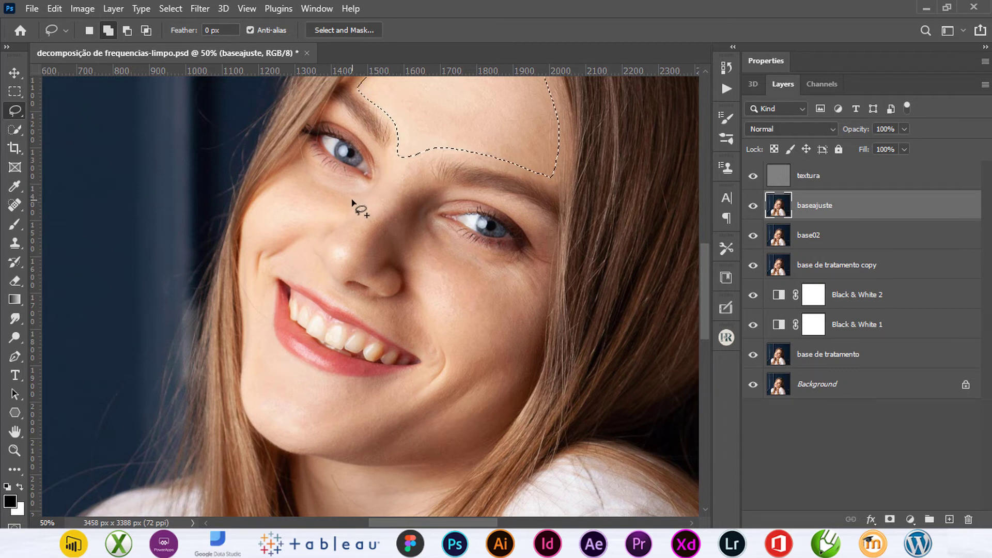
pyautogui.moveTo(354, 196)
pyautogui.mouseDown()
pyautogui.moveTo(309, 190)
pyautogui.moveTo(238, 263)
pyautogui.moveTo(341, 225)
pyautogui.moveTo(359, 200)
pyautogui.mouseUp()
pyautogui.scroll(-1, 455, 268)
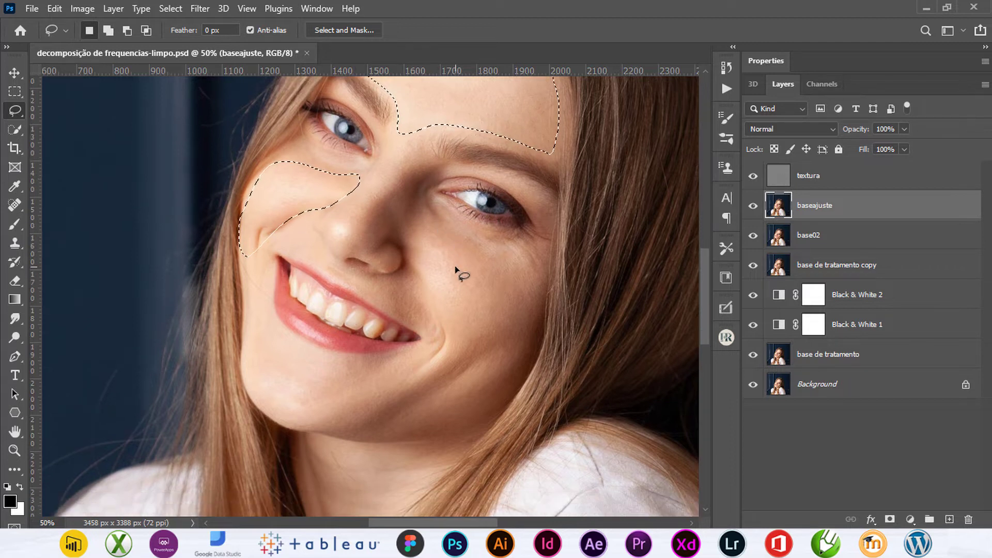
pyautogui.scroll(-1, 454, 270)
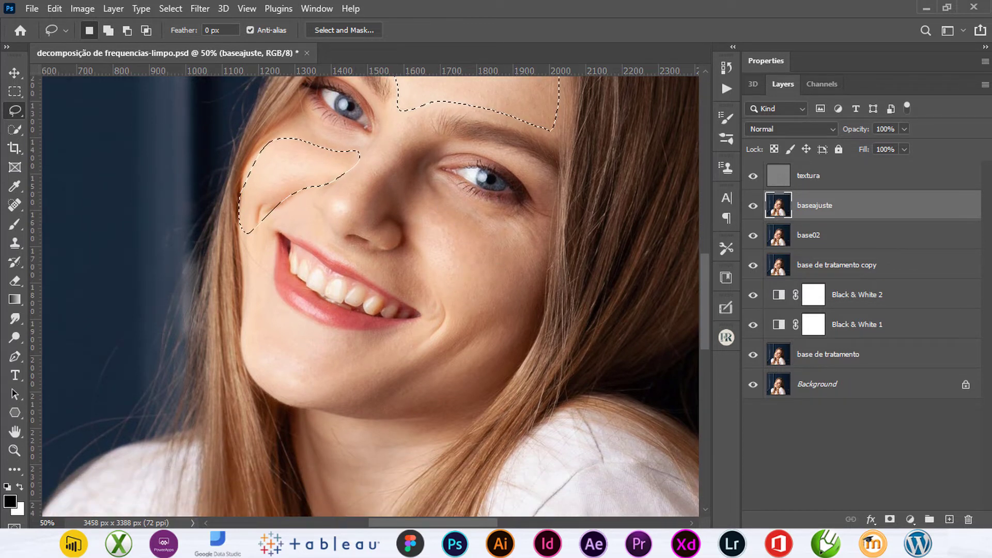
pyautogui.press('shift')
pyautogui.moveTo(520, 213)
pyautogui.mouseDown()
pyautogui.moveTo(505, 226)
pyautogui.moveTo(430, 197)
pyautogui.moveTo(420, 228)
pyautogui.moveTo(440, 317)
pyautogui.moveTo(426, 343)
pyautogui.mouseUp()
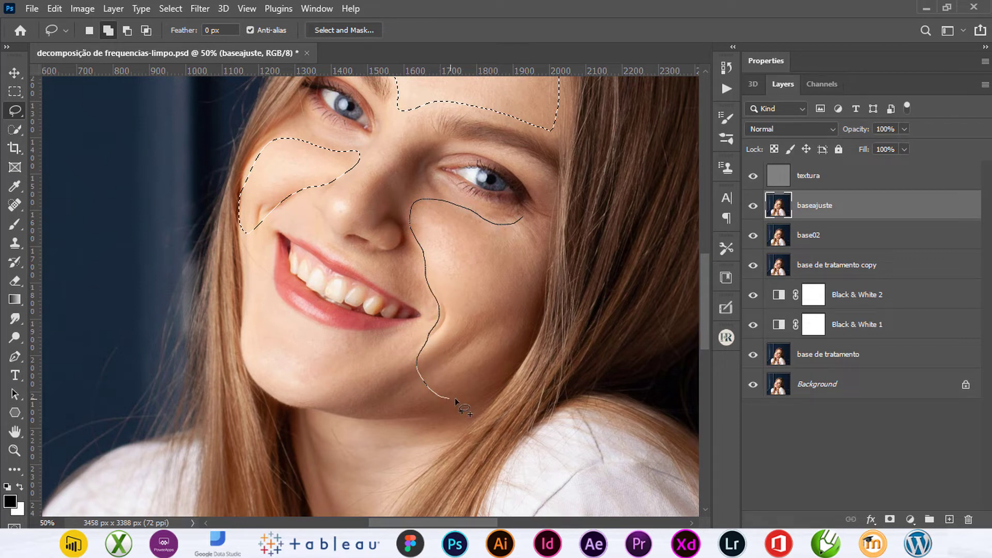
pyautogui.moveTo(505, 381); pyautogui.dragTo(532, 321)
pyautogui.moveTo(530, 260); pyautogui.dragTo(526, 223)
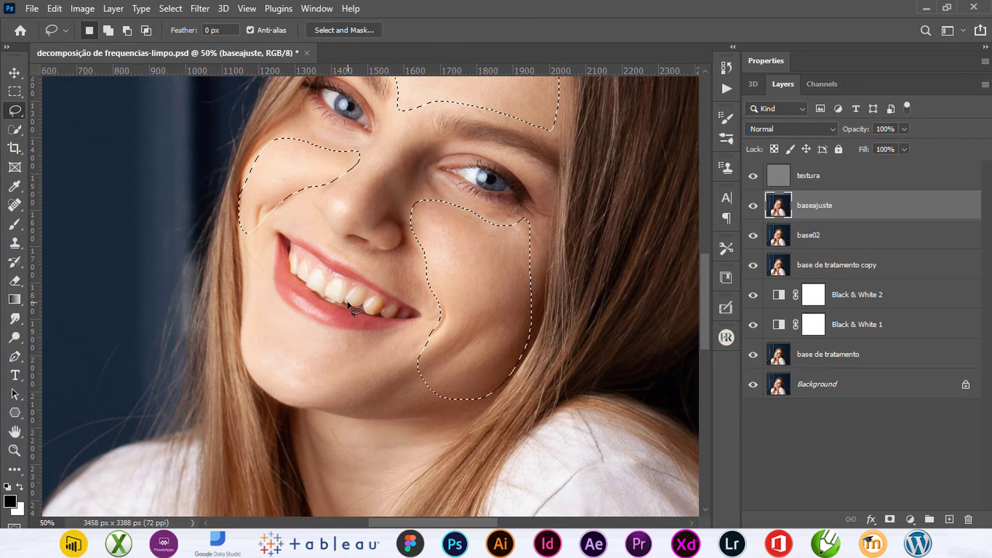
# Step: Shift-add the chin and jawline area to the freehand selection
pyautogui.scroll(-1, 293, 328)
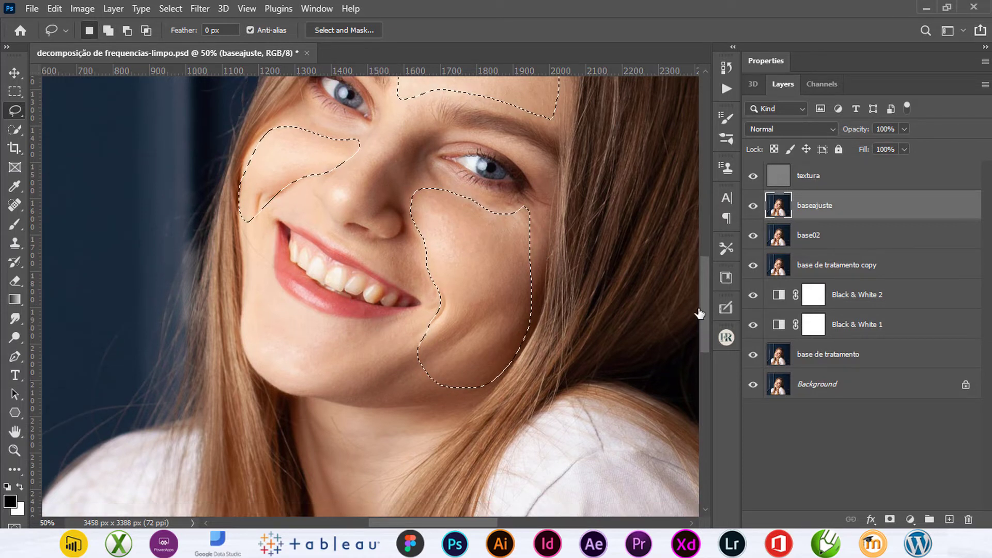
pyautogui.press('shift')
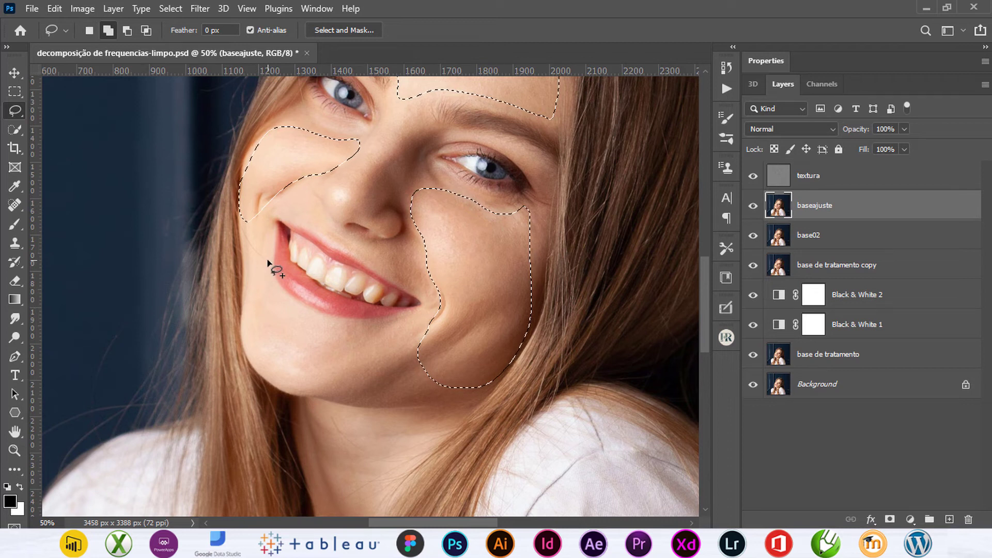
pyautogui.moveTo(420, 313)
pyautogui.mouseDown()
pyautogui.moveTo(397, 323)
pyautogui.moveTo(268, 246)
pyautogui.moveTo(259, 222)
pyautogui.moveTo(245, 241)
pyautogui.moveTo(247, 343)
pyautogui.moveTo(272, 386)
pyautogui.moveTo(308, 396)
pyautogui.mouseUp()
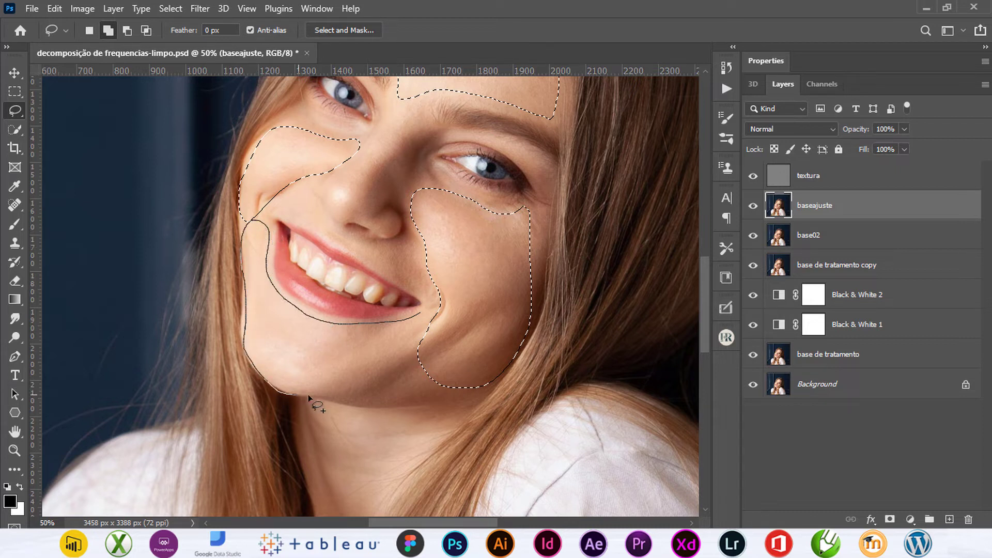
pyautogui.moveTo(368, 407); pyautogui.dragTo(435, 406)
pyautogui.moveTo(412, 358); pyautogui.dragTo(434, 313)
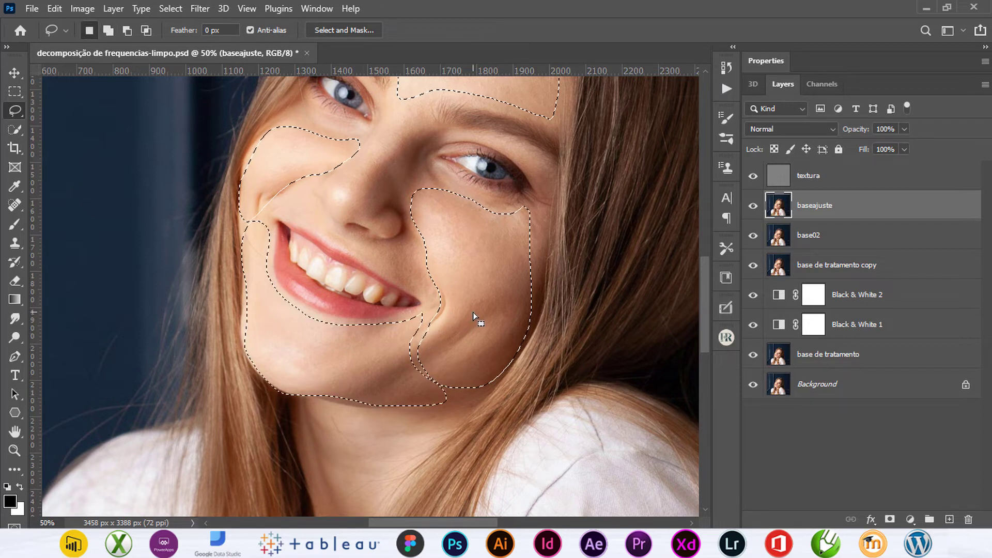
pyautogui.scroll(2, 472, 312)
pyautogui.scroll(2, 473, 312)
pyautogui.scroll(2, 473, 312)
pyautogui.scroll(2, 472, 312)
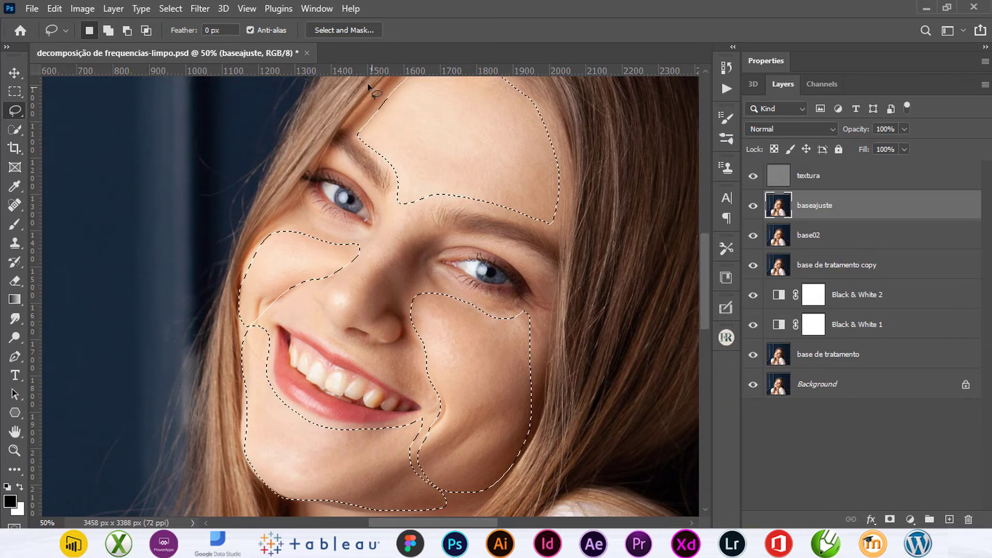
pyautogui.click(180, 8)
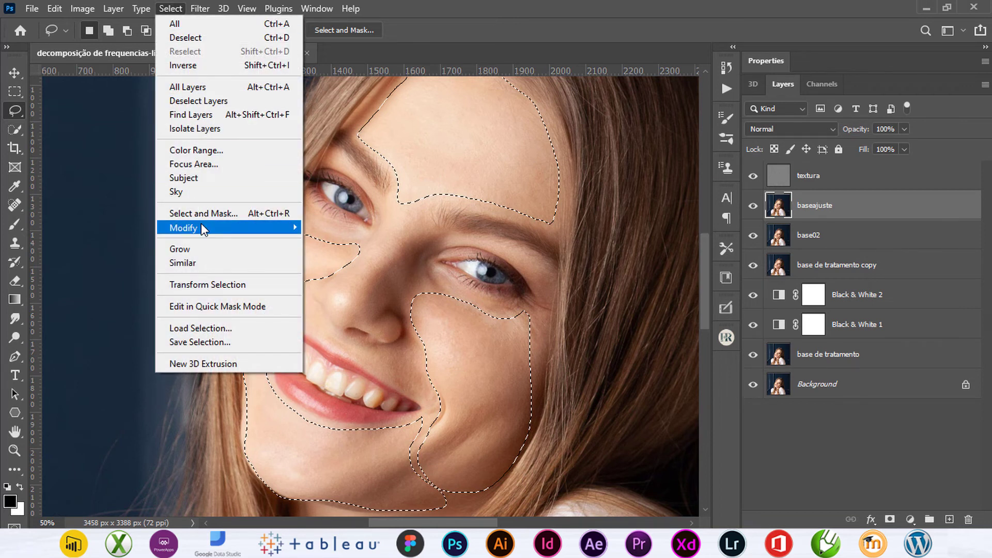
pyautogui.moveTo(184, 227)
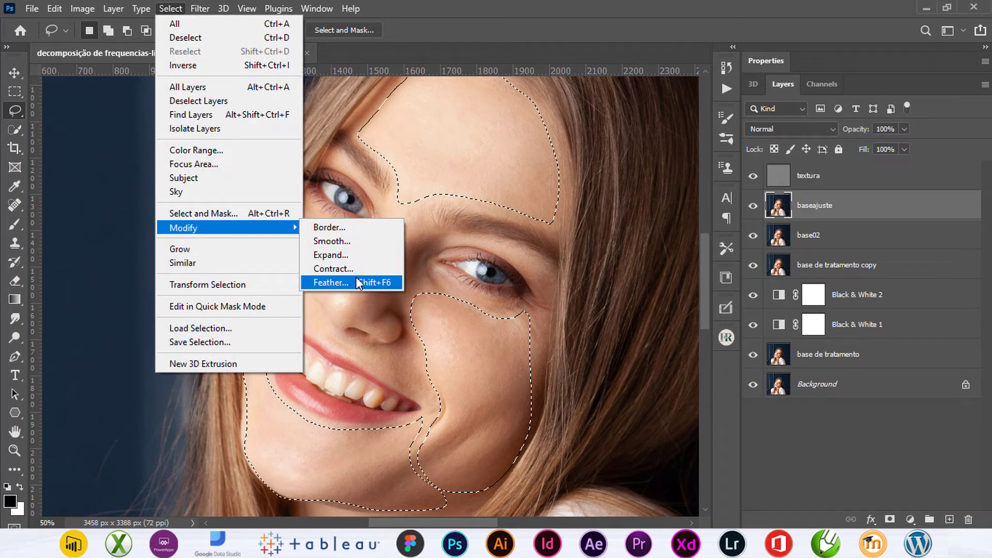
# Step: Feather the selection 1 pixel, copy it to Layer 1, and move Layer 1 to the top
pyautogui.click(356, 282)
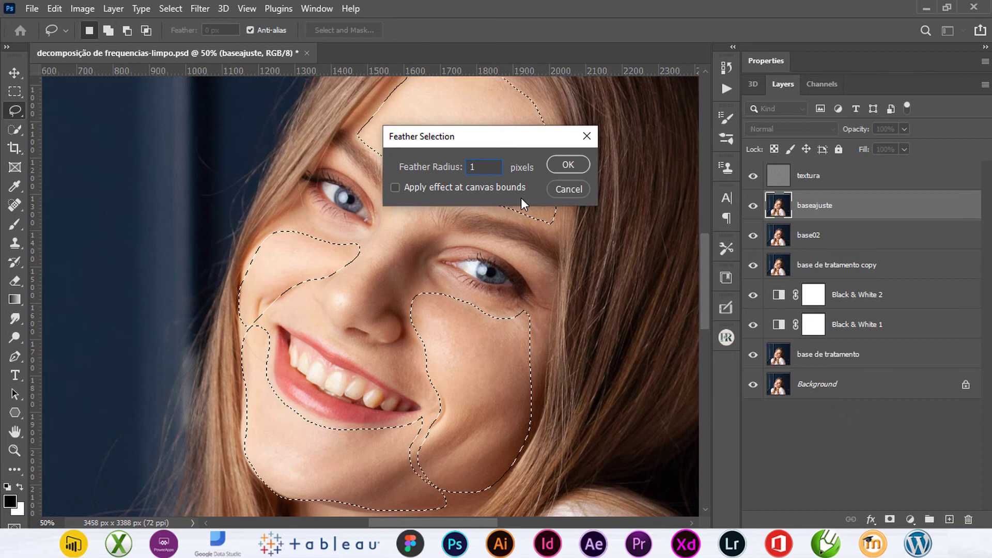
pyautogui.press('Return')
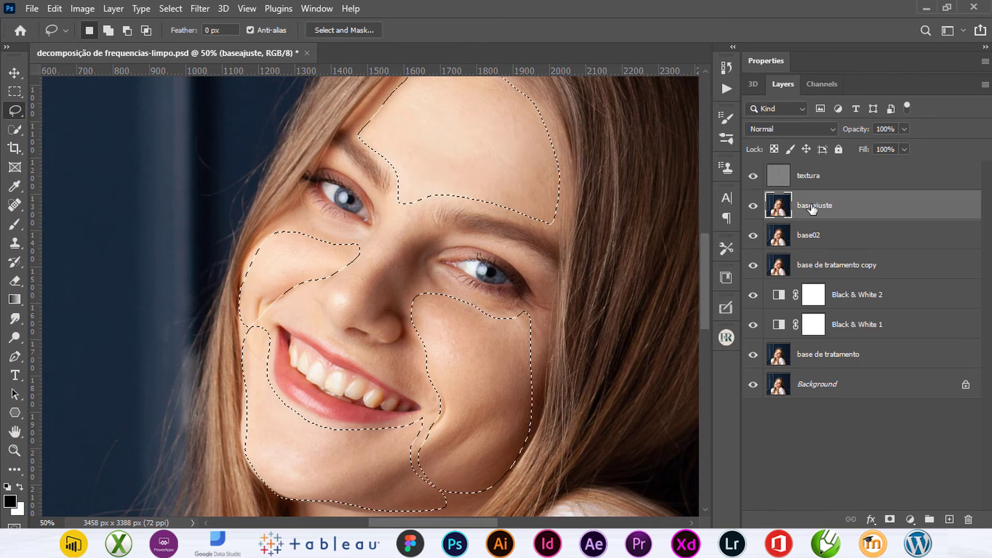
pyautogui.hotkey('ctrl', 'j')
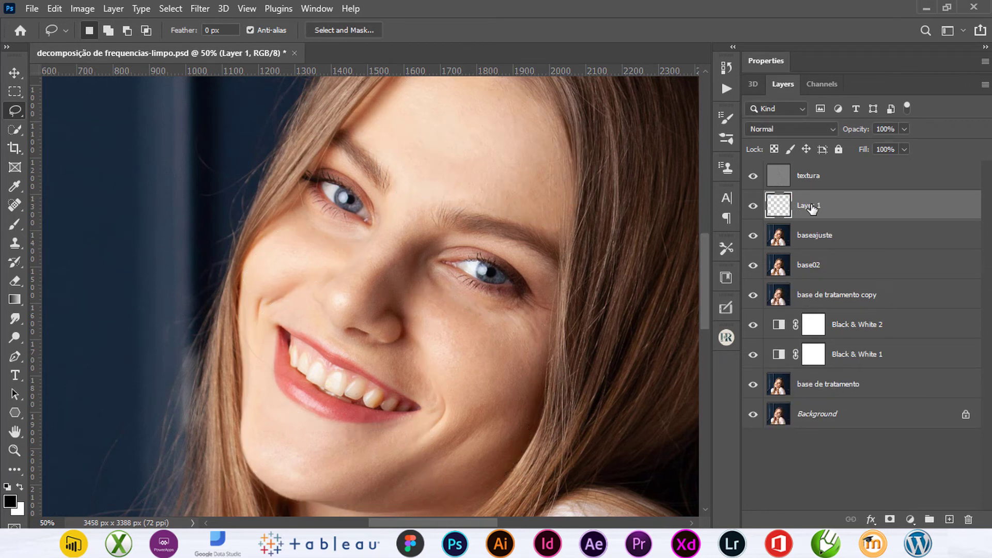
pyautogui.doubleClick(811, 205)
pyautogui.press('Return')
pyautogui.moveTo(812, 206); pyautogui.dragTo(755, 178)
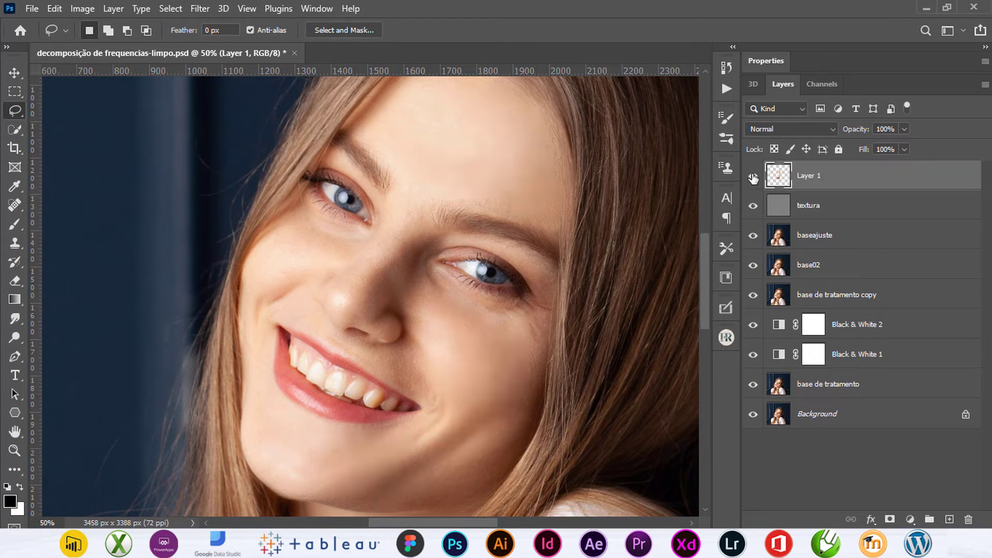
pyautogui.keyDown('alt'); pyautogui.click(752, 177); pyautogui.keyUp('alt')
pyautogui.keyDown('alt'); pyautogui.click(753, 177); pyautogui.keyUp('alt')
# Step: Apply a 48-pixel Gaussian Blur to Layer 1
pyautogui.click(201, 7)
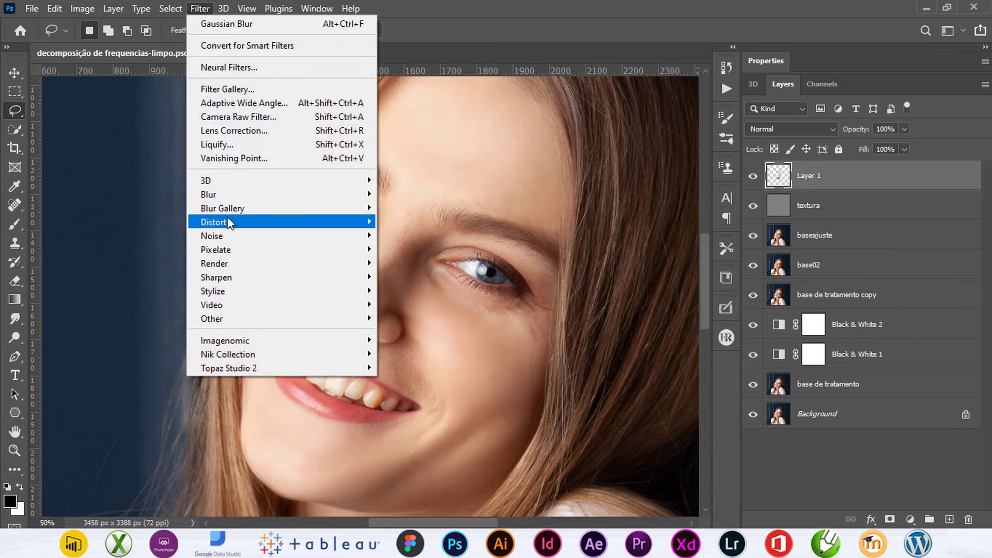
pyautogui.moveTo(209, 194)
pyautogui.click(427, 249)
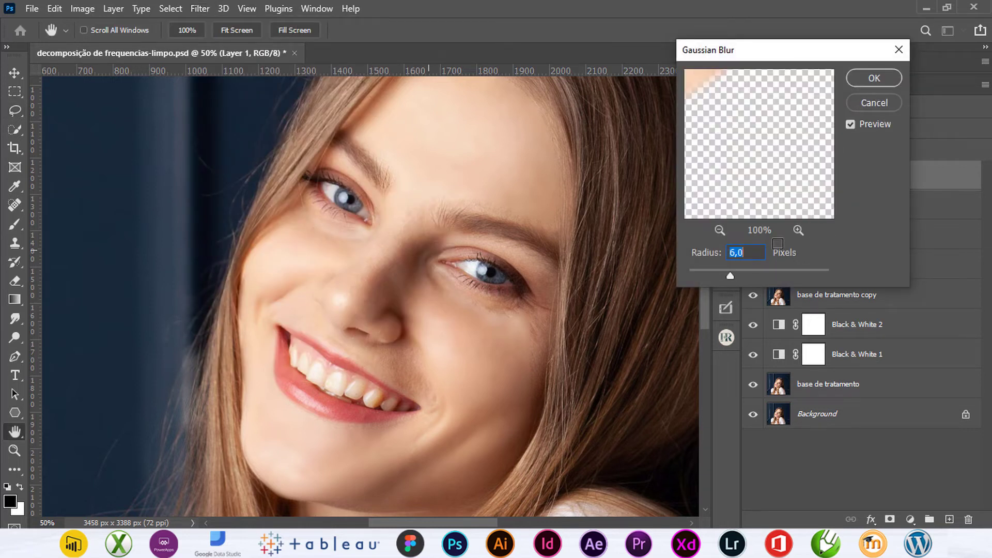
pyautogui.write('48')
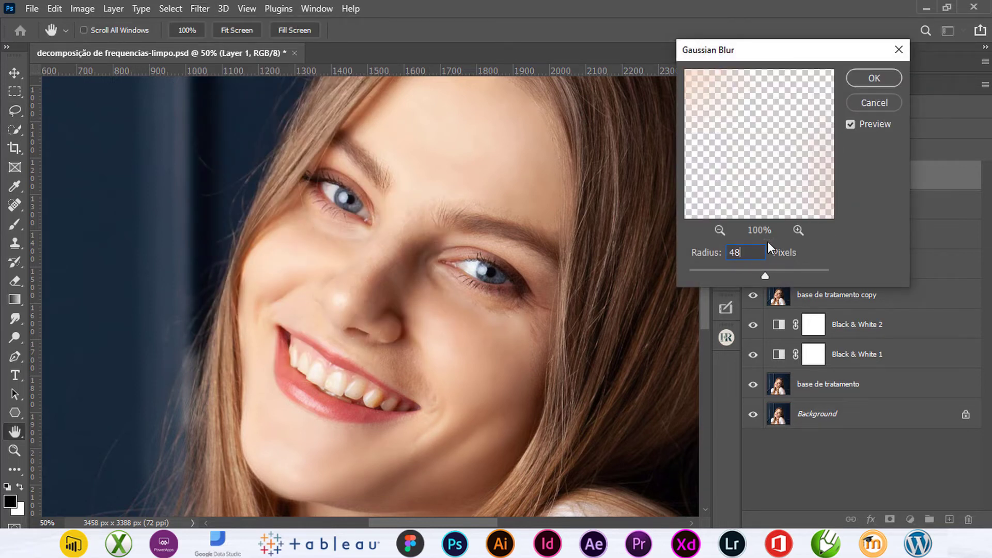
pyautogui.click(882, 79)
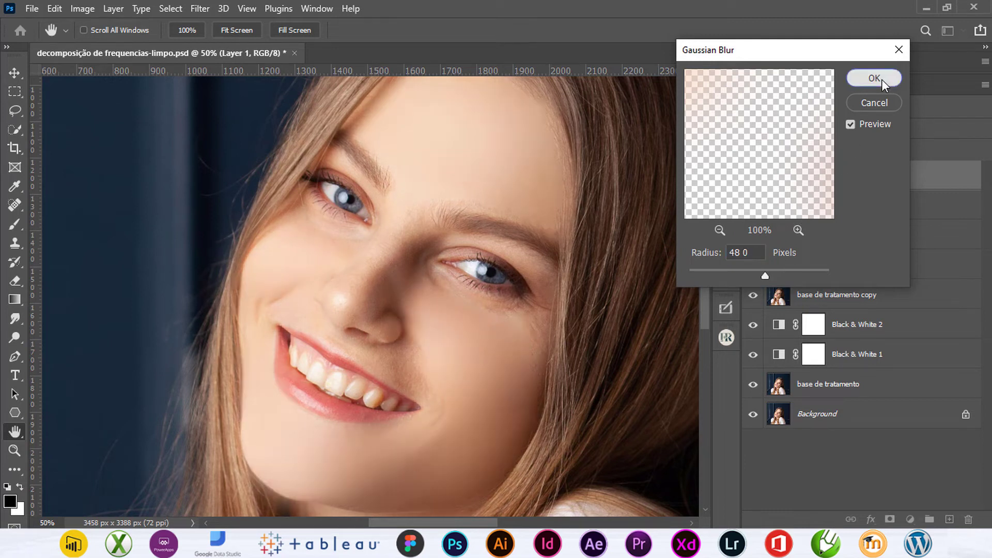
pyautogui.hotkey('ctrl', '-')
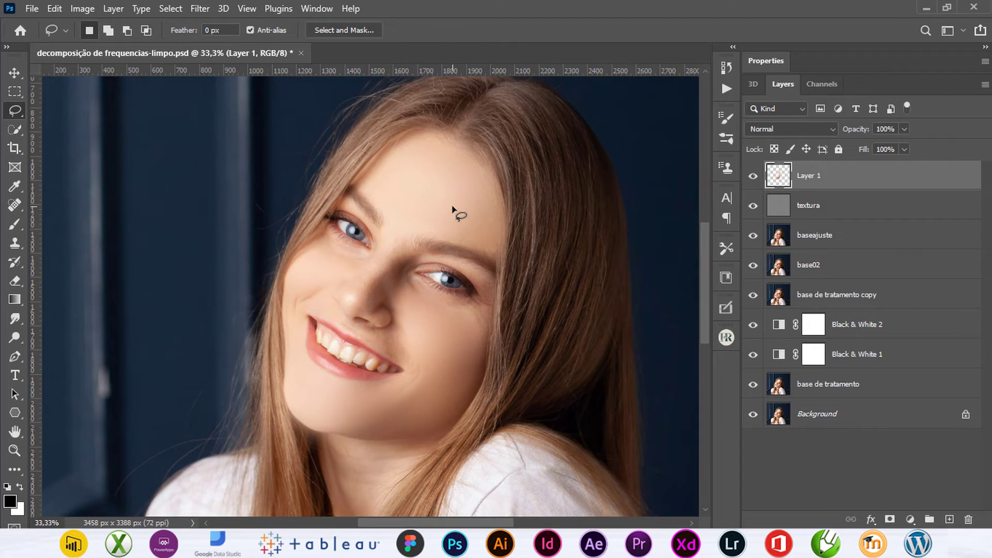
# Step: Toggle Layer 1's visibility to compare the portrait before and after the blur
pyautogui.hotkey('ctrl', '+')
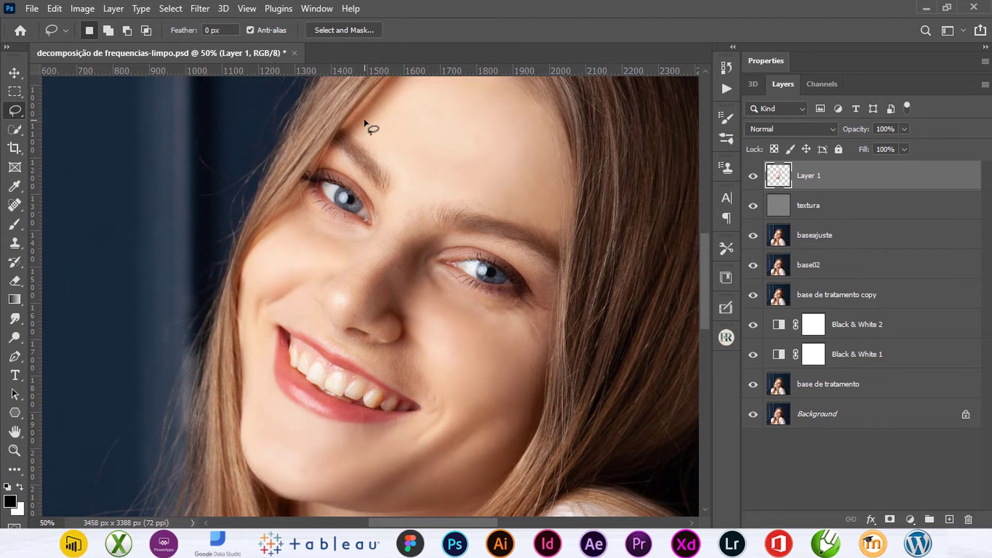
pyautogui.click(754, 177)
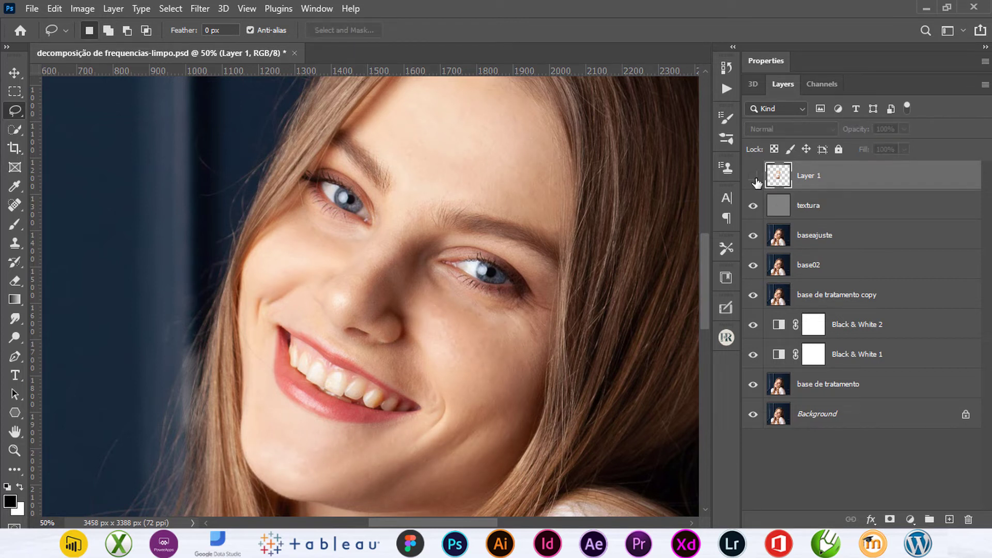
pyautogui.click(754, 177)
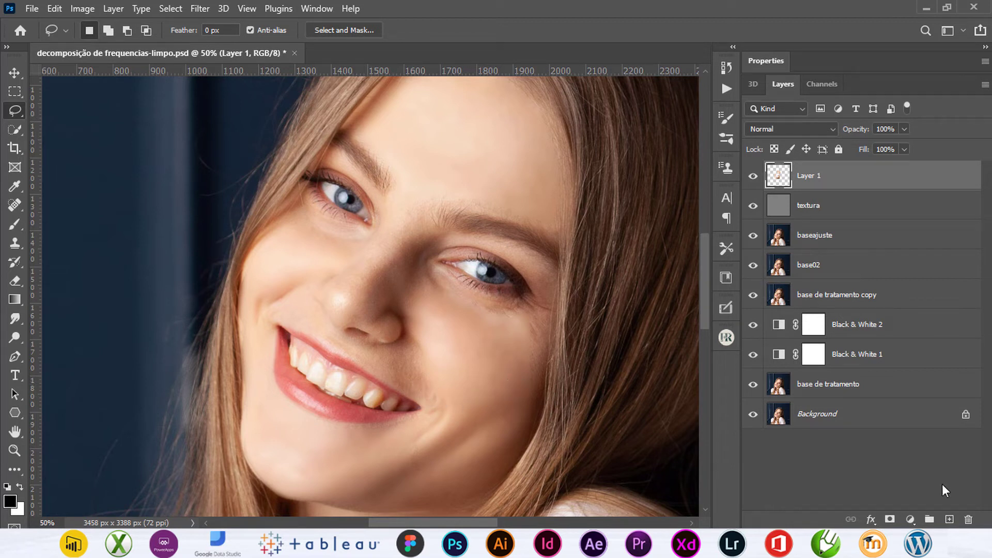
# Step: Step back in History to the unfeathered Lasso skin selection, removing Layer 1
pyautogui.click(725, 66)
pyautogui.click(650, 283)
pyautogui.click(651, 264)
pyautogui.hotkey('ctrl', 'alt', 'z')
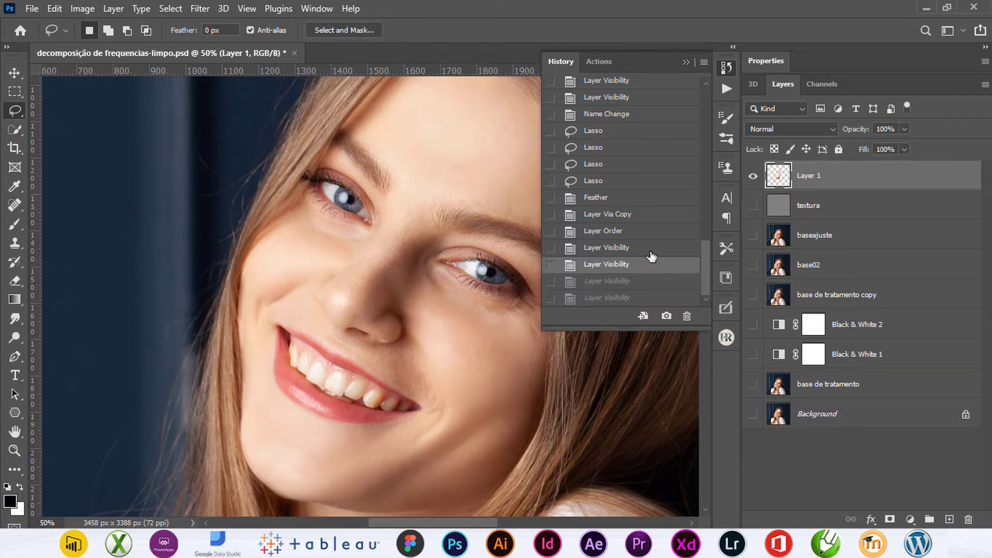
pyautogui.click(653, 234)
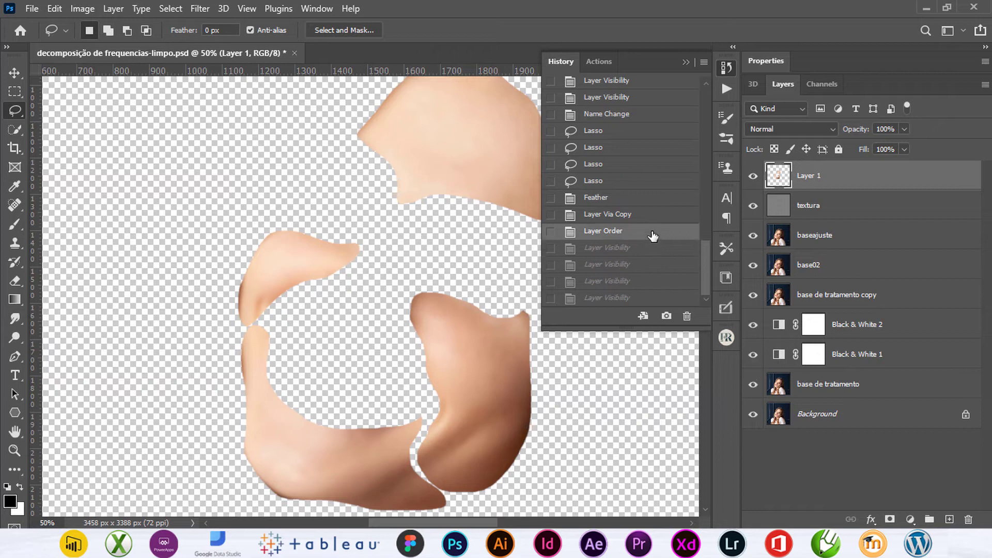
pyautogui.click(650, 219)
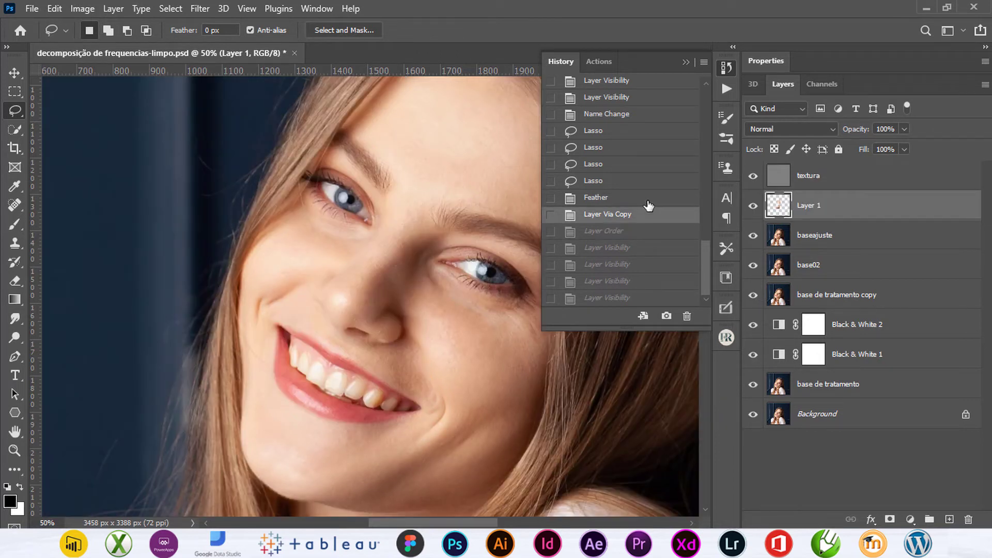
pyautogui.click(648, 200)
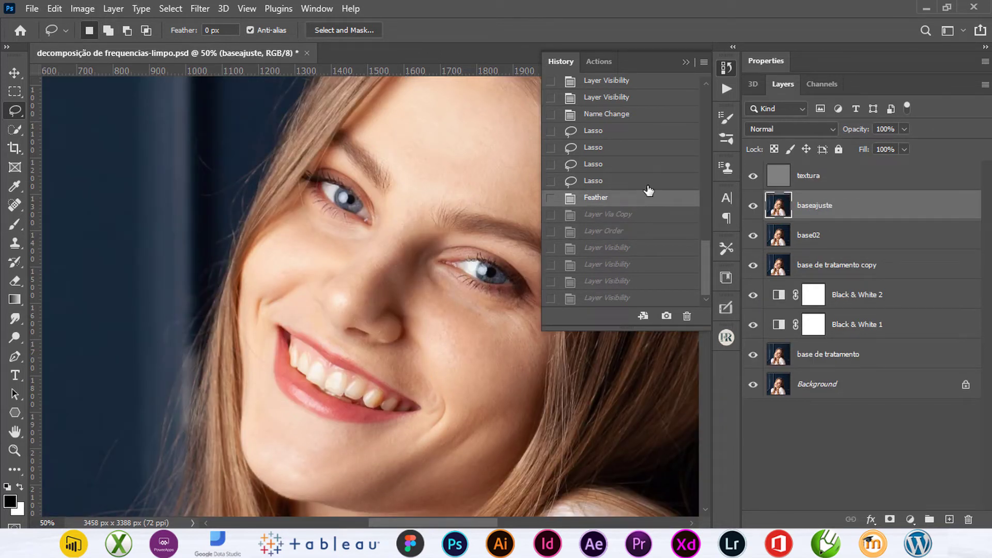
pyautogui.click(648, 186)
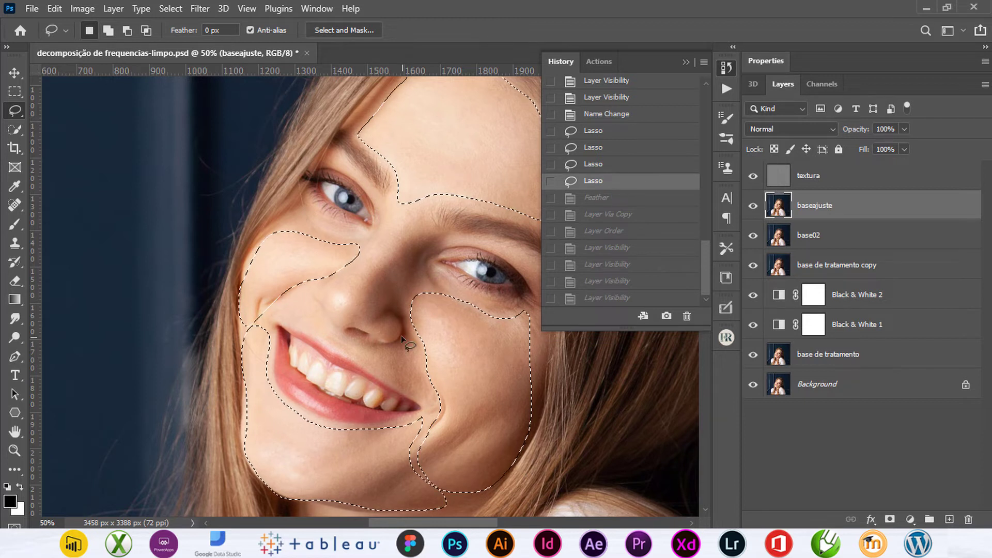
# Step: Shift-lasso the nose and its base into the skin selection
pyautogui.press('shift')
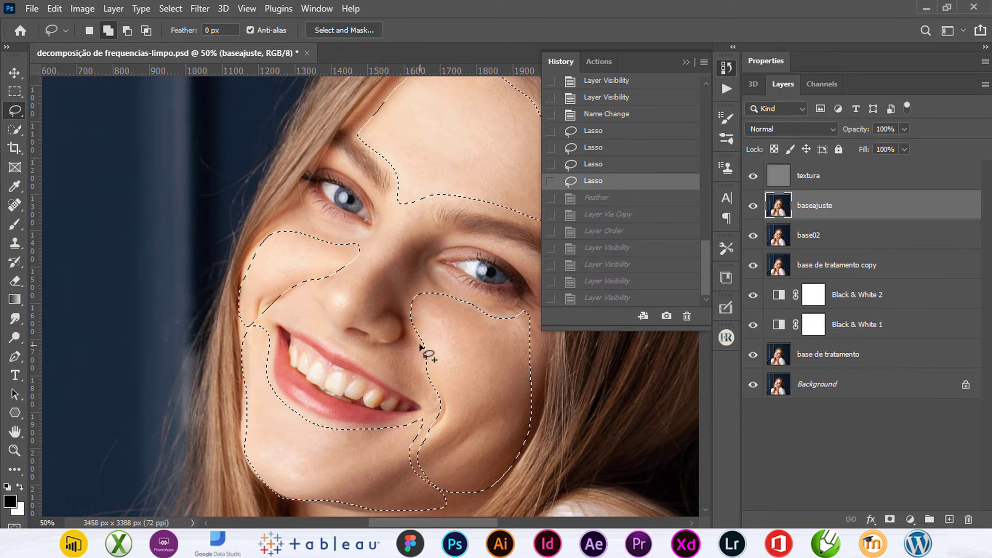
pyautogui.moveTo(423, 336)
pyautogui.mouseDown()
pyautogui.moveTo(376, 356)
pyautogui.moveTo(388, 379)
pyautogui.moveTo(425, 337)
pyautogui.mouseUp()
pyautogui.moveTo(248, 326)
pyautogui.mouseDown()
pyautogui.moveTo(306, 287)
pyautogui.moveTo(282, 305)
pyautogui.moveTo(304, 334)
pyautogui.moveTo(365, 350)
pyautogui.moveTo(325, 325)
pyautogui.moveTo(305, 279)
pyautogui.mouseUp()
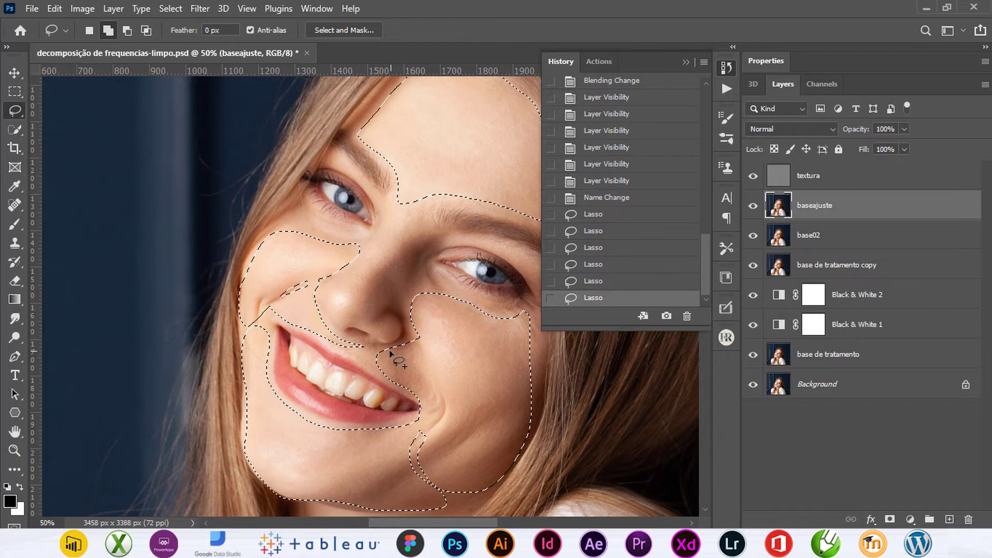
pyautogui.moveTo(355, 348)
pyautogui.mouseDown()
pyautogui.moveTo(389, 371)
pyautogui.moveTo(393, 344)
pyautogui.moveTo(359, 345)
pyautogui.mouseUp()
# Step: Add strips from the brow down beside the nose and eye to the selection
pyautogui.moveTo(399, 195); pyautogui.dragTo(343, 272)
pyautogui.moveTo(412, 309)
pyautogui.mouseDown()
pyautogui.moveTo(428, 204)
pyautogui.moveTo(474, 197)
pyautogui.mouseUp()
pyautogui.moveTo(377, 233)
pyautogui.mouseDown()
pyautogui.moveTo(348, 261)
pyautogui.moveTo(377, 250)
pyautogui.moveTo(462, 264)
pyautogui.mouseUp()
pyautogui.moveTo(399, 195)
pyautogui.mouseDown()
pyautogui.moveTo(357, 260)
pyautogui.moveTo(278, 291)
pyautogui.moveTo(292, 279)
pyautogui.mouseUp()
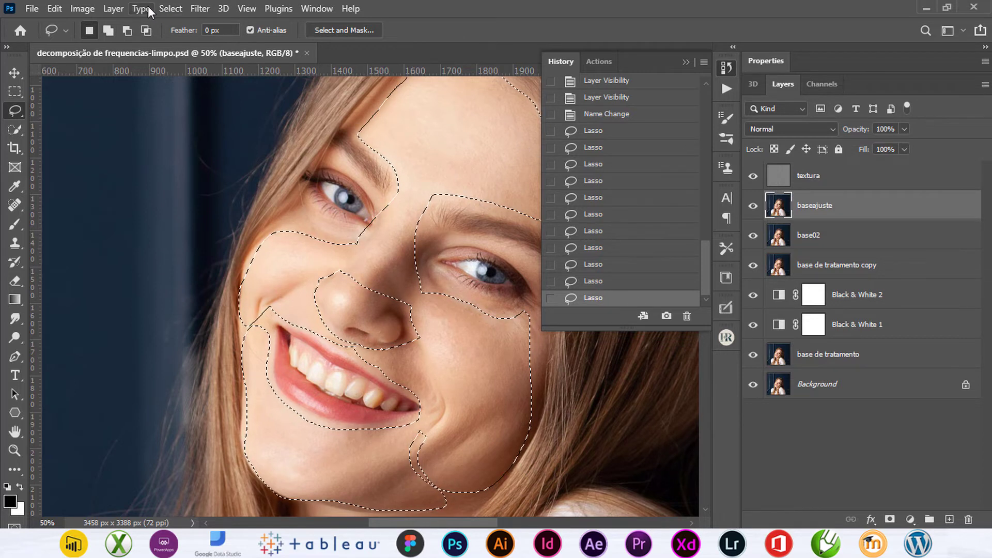
# Step: Feather the selection 1 px, copy it to Layer 1, and move it above textura
pyautogui.click(163, 8)
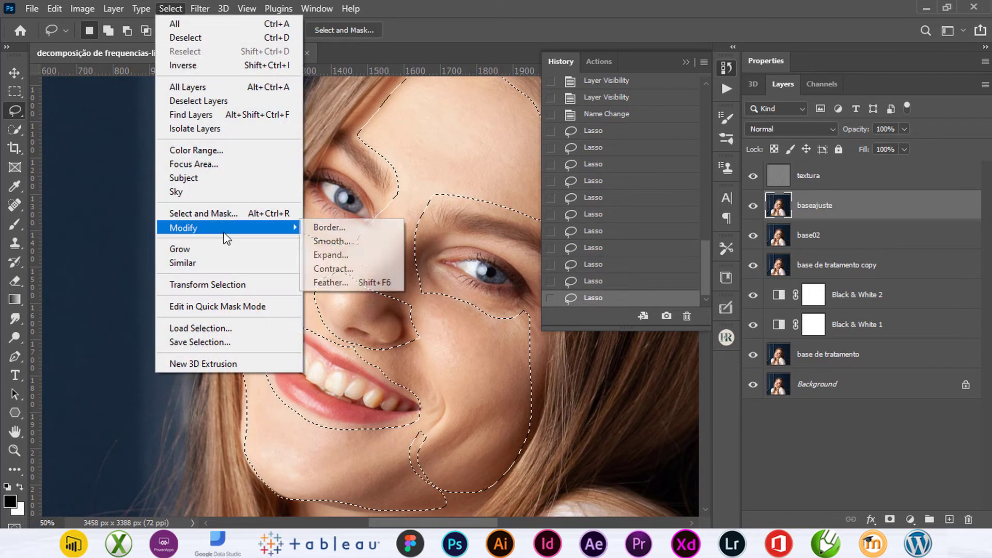
pyautogui.click(358, 277)
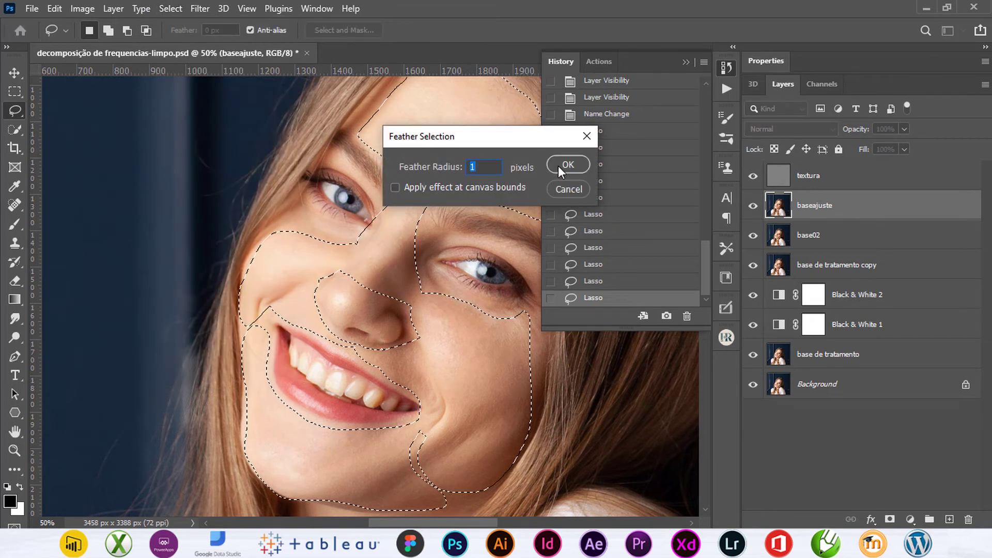
pyautogui.click(567, 164)
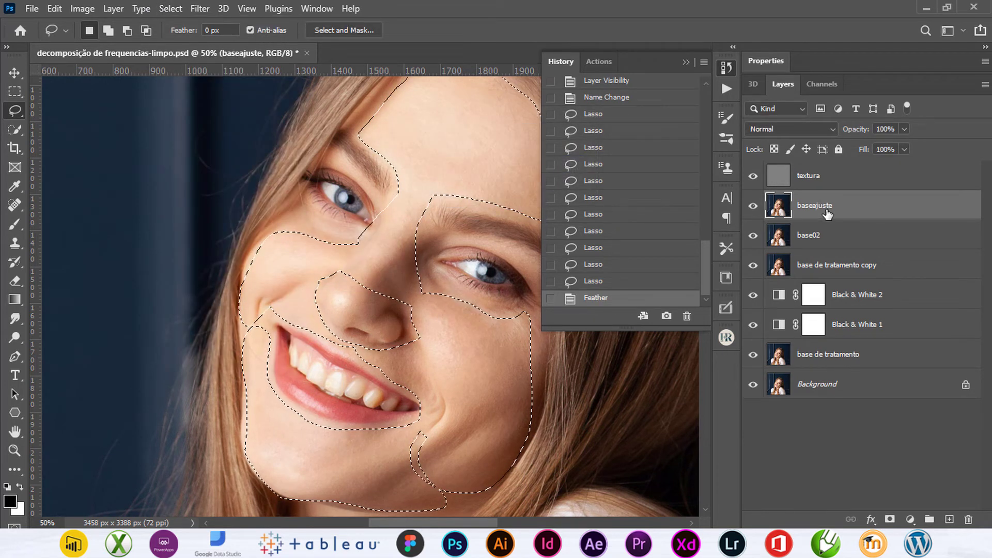
pyautogui.hotkey('ctrl', 'j')
pyautogui.moveTo(827, 214); pyautogui.dragTo(819, 172)
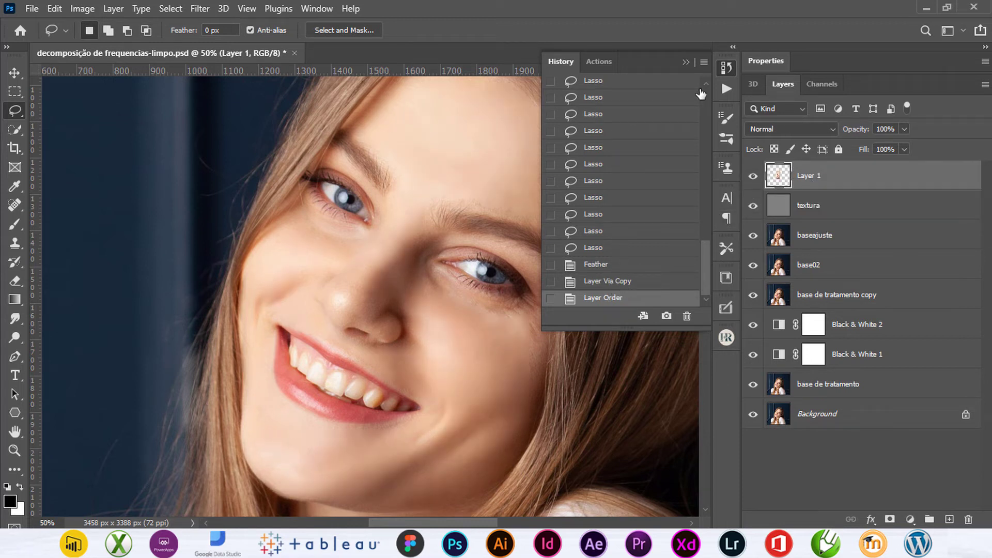
pyautogui.click(727, 72)
pyautogui.hotkey('ctrl', '-')
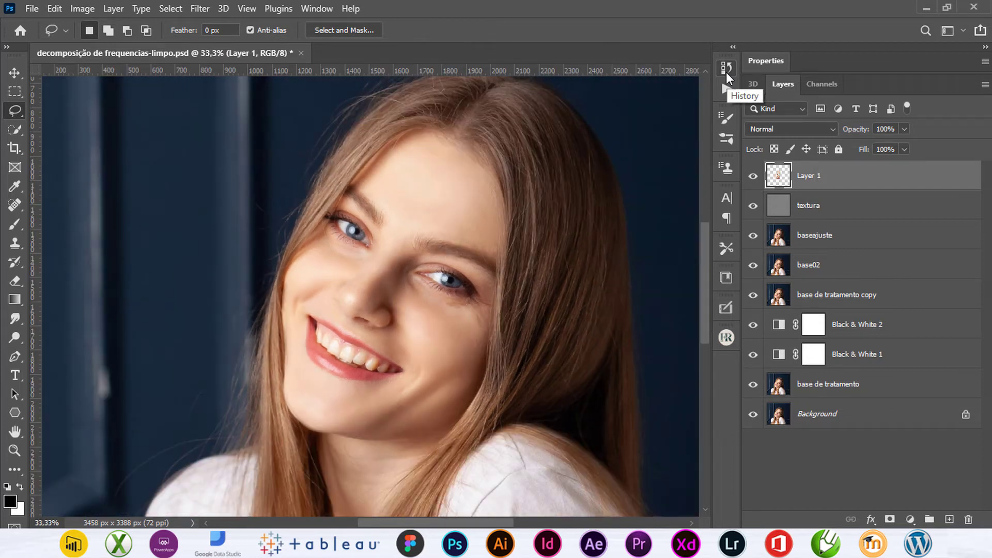
# Step: Set Layer 1's opacity to 65% and show only the Background for comparison
pyautogui.click(897, 128)
pyautogui.write('85')
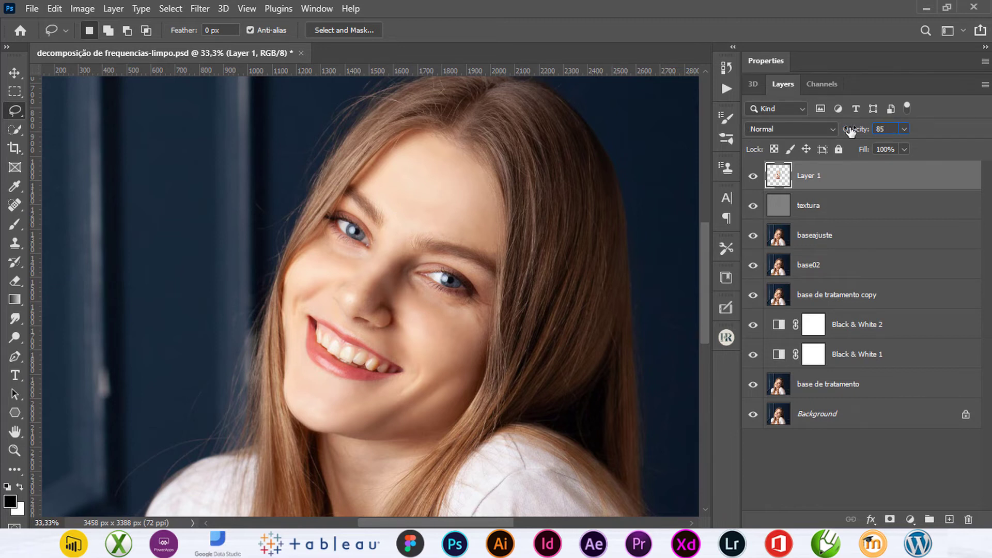
pyautogui.click(904, 129)
pyautogui.moveTo(902, 145); pyautogui.dragTo(855, 149)
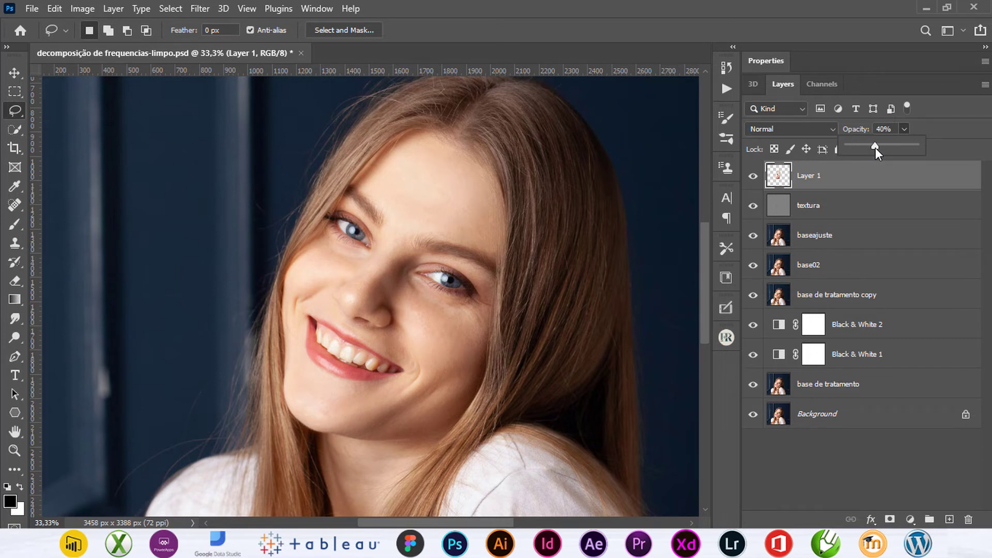
pyautogui.moveTo(876, 148); pyautogui.dragTo(934, 143)
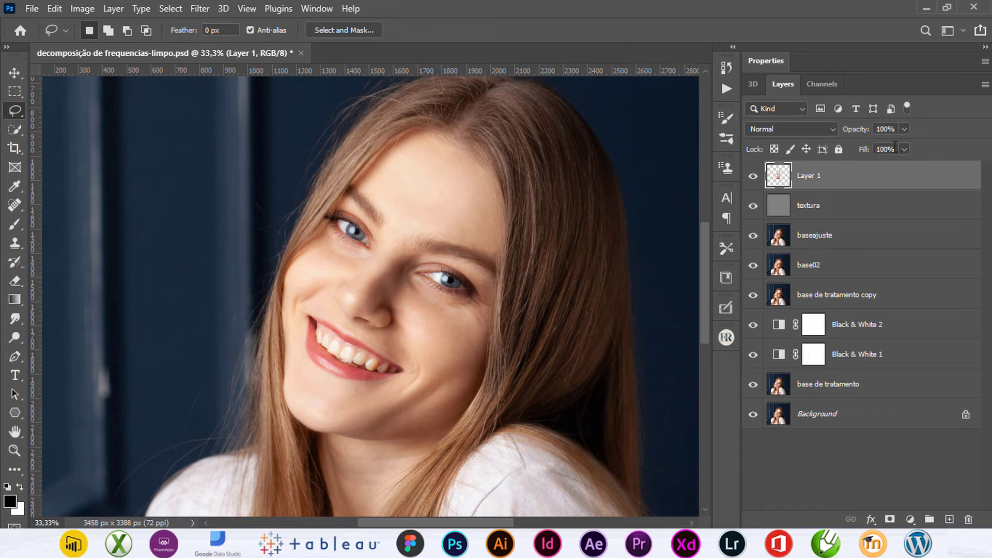
pyautogui.click(904, 130)
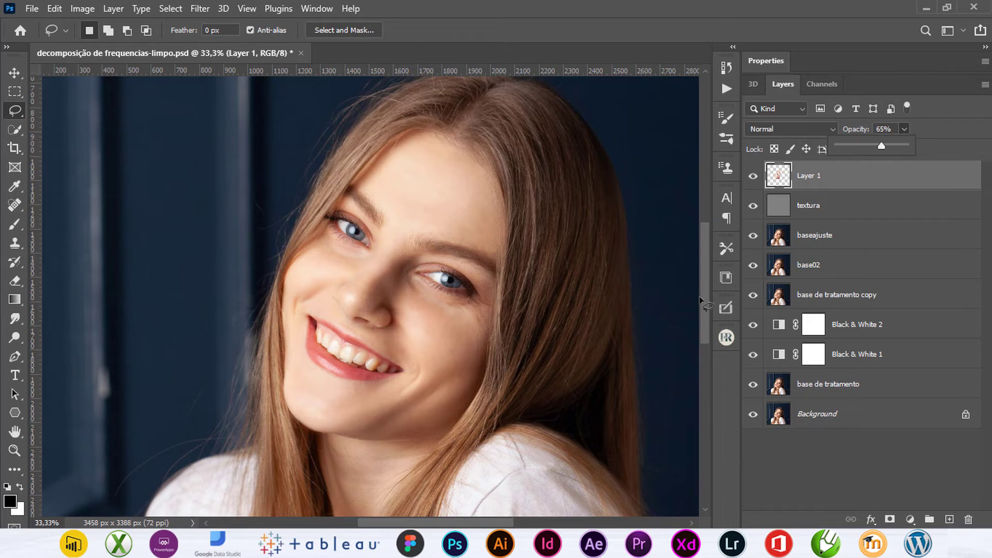
pyautogui.click(754, 418)
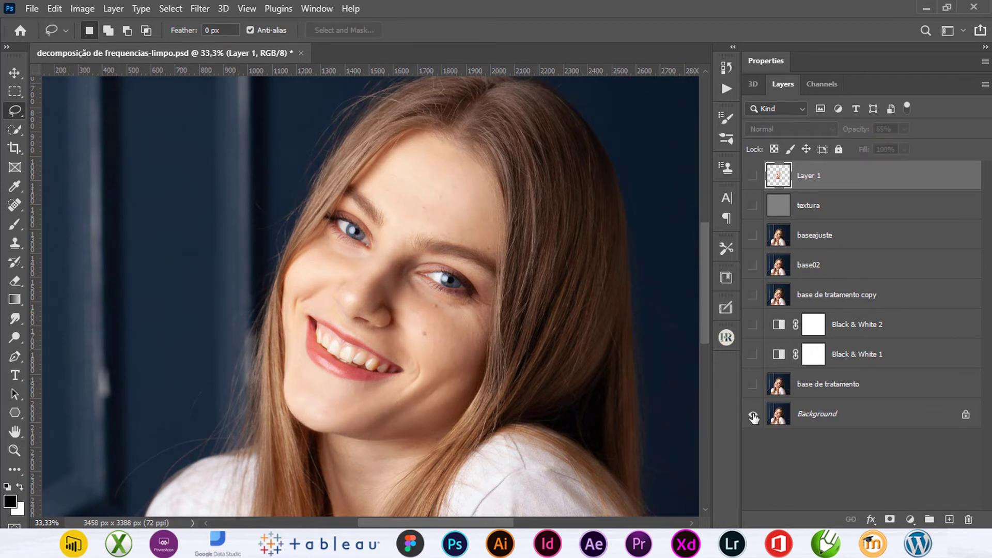
# Step: Alt-click the Background eye to show all layers again, then zoom in and inspect the face
pyautogui.keyDown('alt'); pyautogui.click(754, 418); pyautogui.keyUp('alt')
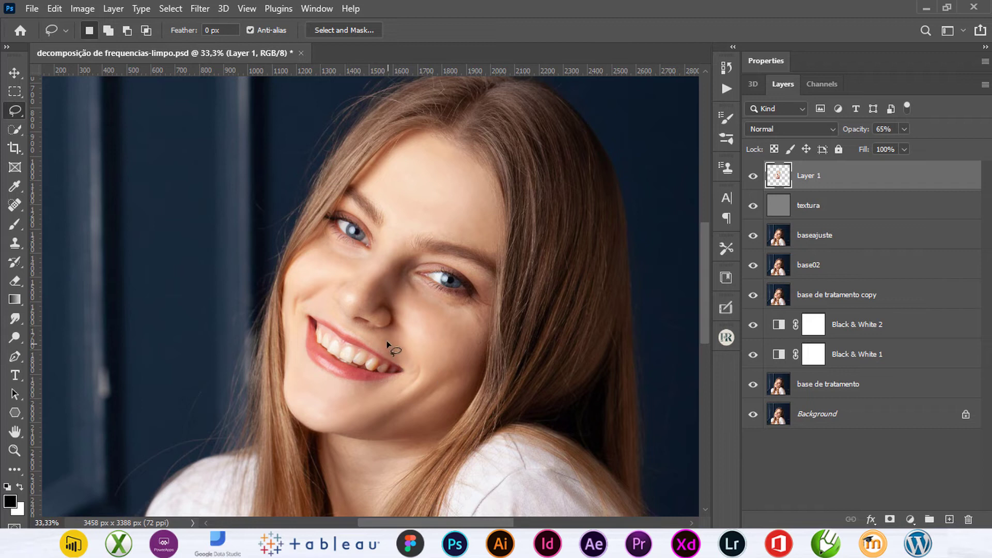
pyautogui.hotkey('ctrl', '+')
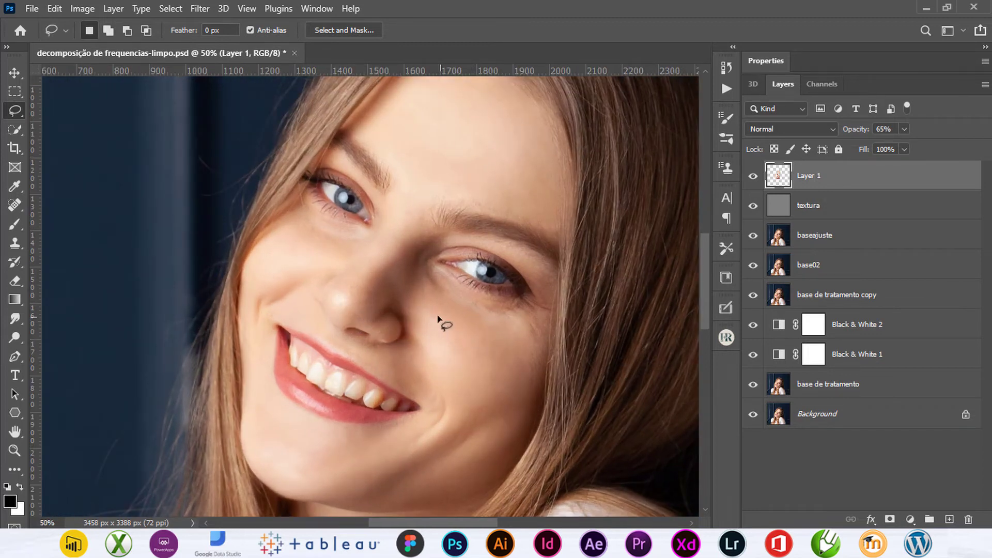
pyautogui.scroll(2, 517, 352)
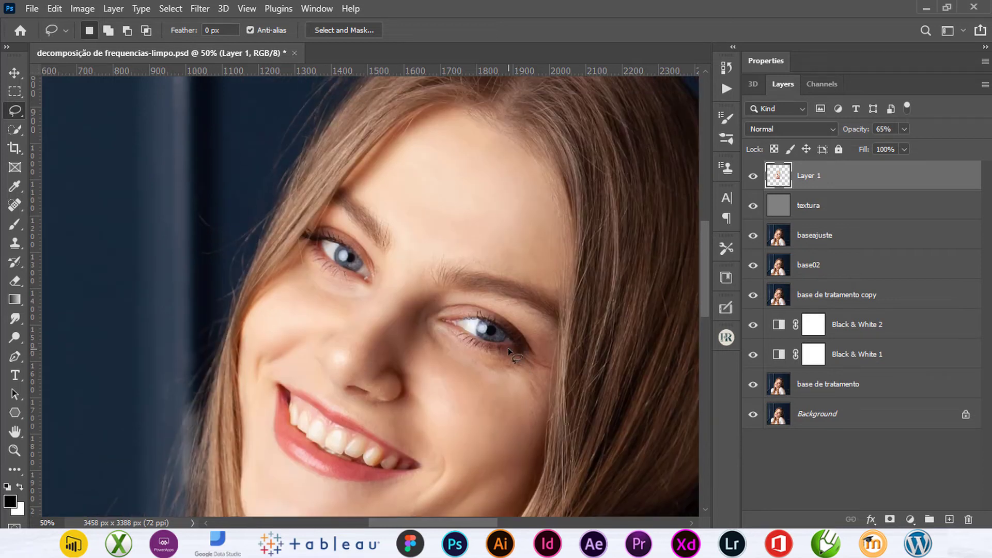
pyautogui.scroll(-1, 363, 283)
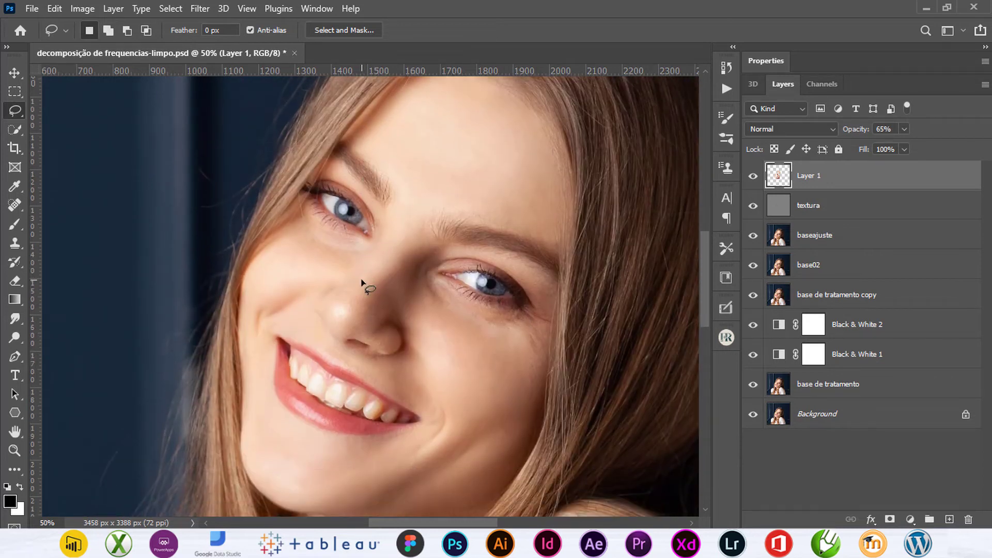
pyautogui.scroll(-1, 363, 283)
pyautogui.scroll(-1, 362, 283)
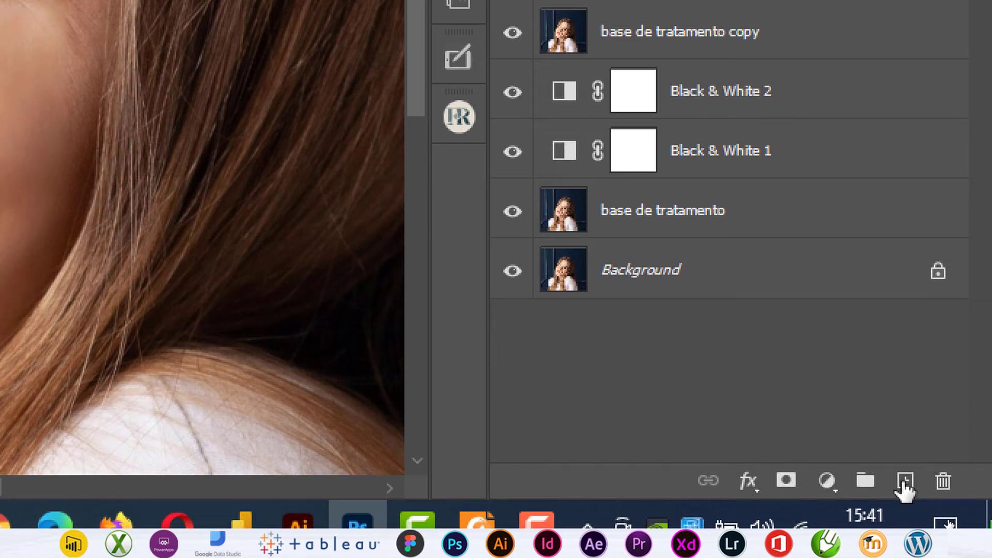
pyautogui.hotkey('ctrl', 'shift', 'n')
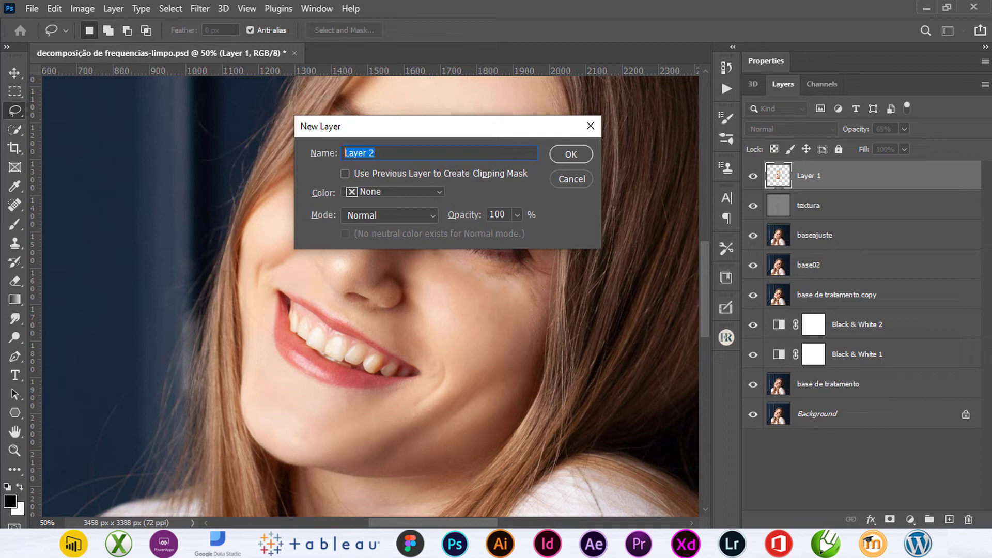
pyautogui.click(563, 182)
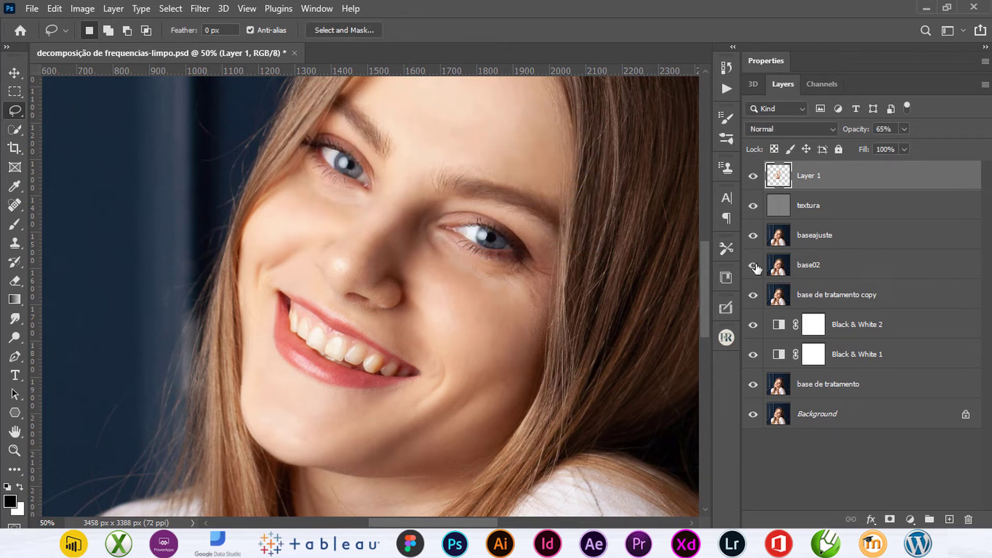
pyautogui.scroll(2, 517, 232)
pyautogui.scroll(1, 511, 231)
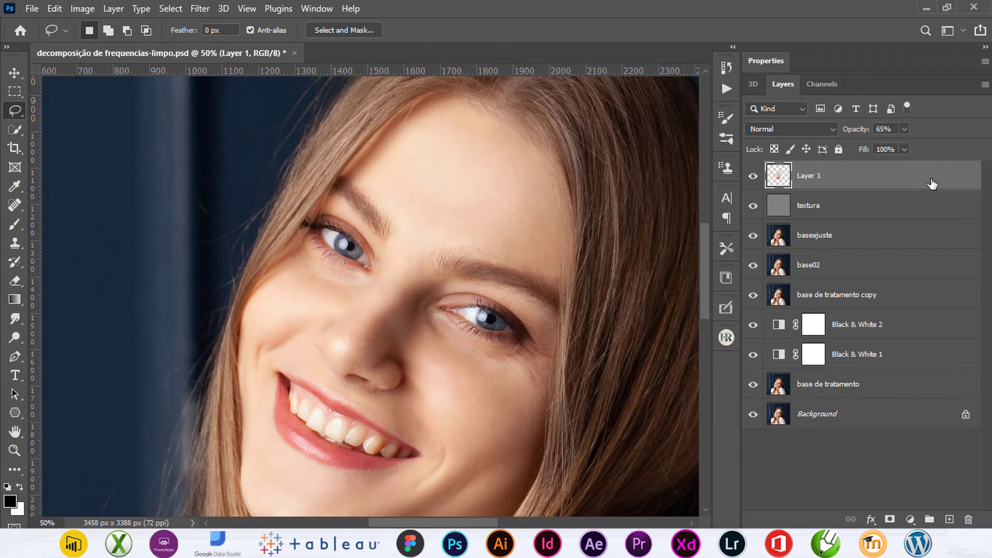
# Step: Split Layer 1's This Layer white Blend If slider at 248/255 and apply it
pyautogui.doubleClick(932, 184)
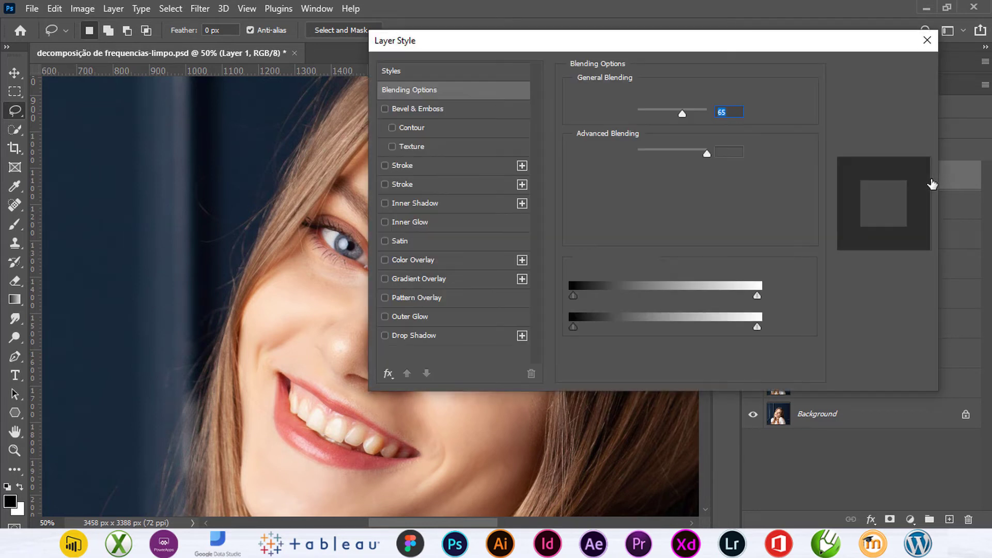
pyautogui.moveTo(724, 40)
pyautogui.mouseDown()
pyautogui.moveTo(862, 28)
pyautogui.moveTo(889, 11)
pyautogui.mouseUp()
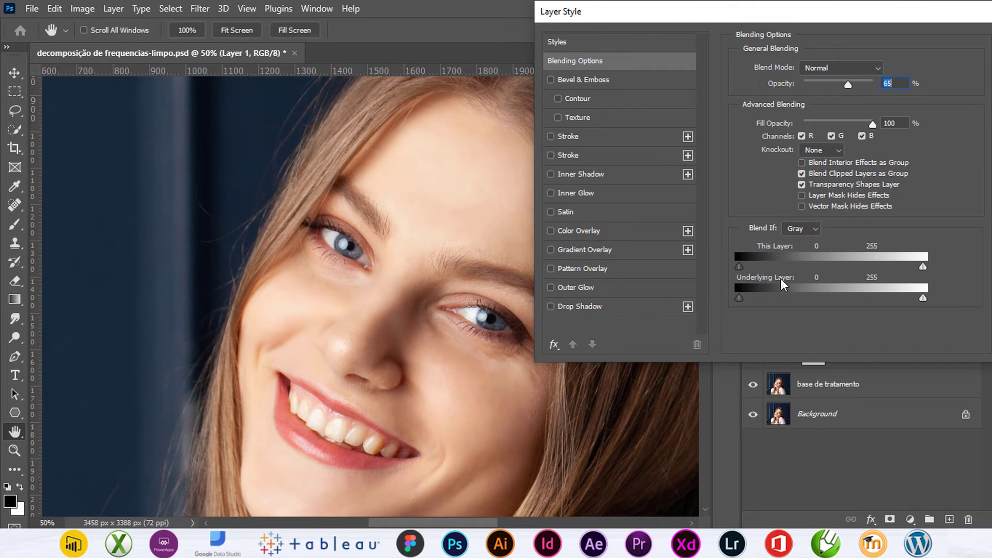
pyautogui.moveTo(742, 268)
pyautogui.mouseDown()
pyautogui.moveTo(845, 270)
pyautogui.moveTo(719, 265)
pyautogui.mouseUp()
pyautogui.moveTo(923, 265)
pyautogui.mouseDown()
pyautogui.moveTo(749, 266)
pyautogui.moveTo(932, 265)
pyautogui.moveTo(828, 266)
pyautogui.moveTo(966, 279)
pyautogui.mouseUp()
pyautogui.moveTo(818, 266)
pyautogui.mouseDown()
pyautogui.moveTo(776, 265)
pyautogui.moveTo(850, 273)
pyautogui.mouseUp()
pyautogui.moveTo(902, 271); pyautogui.dragTo(924, 267)
pyautogui.moveTo(901, 11); pyautogui.dragTo(699, 34)
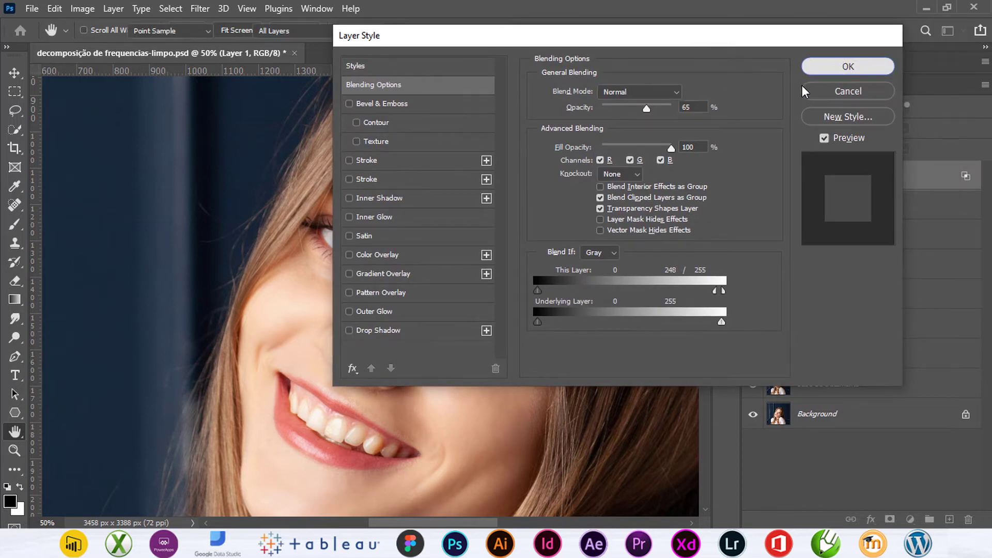
pyautogui.click(847, 66)
pyautogui.press('l')
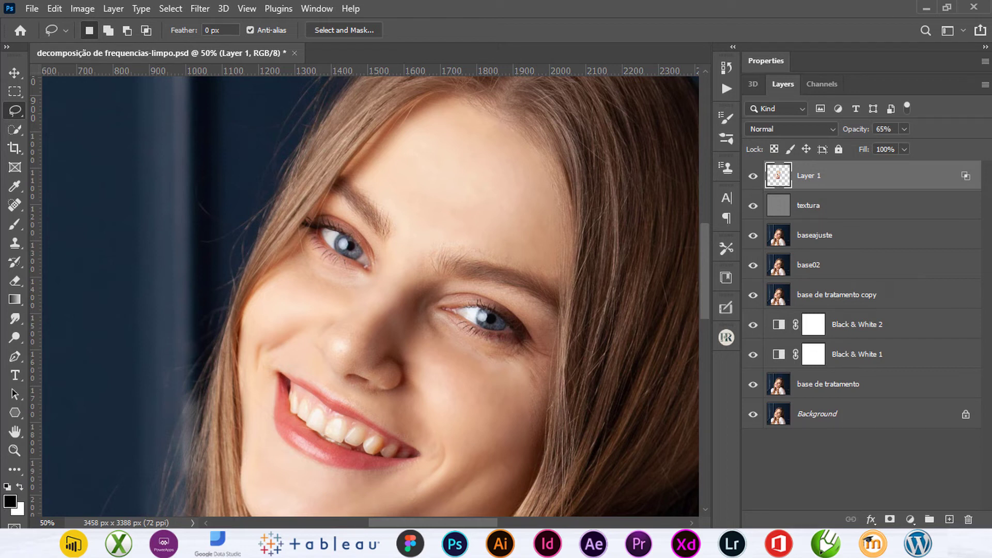
# Step: Stamp all layers down to base de tratamento into a merged layer named final1
pyautogui.keyDown('shift'); pyautogui.click(854, 384); pyautogui.keyUp('shift')
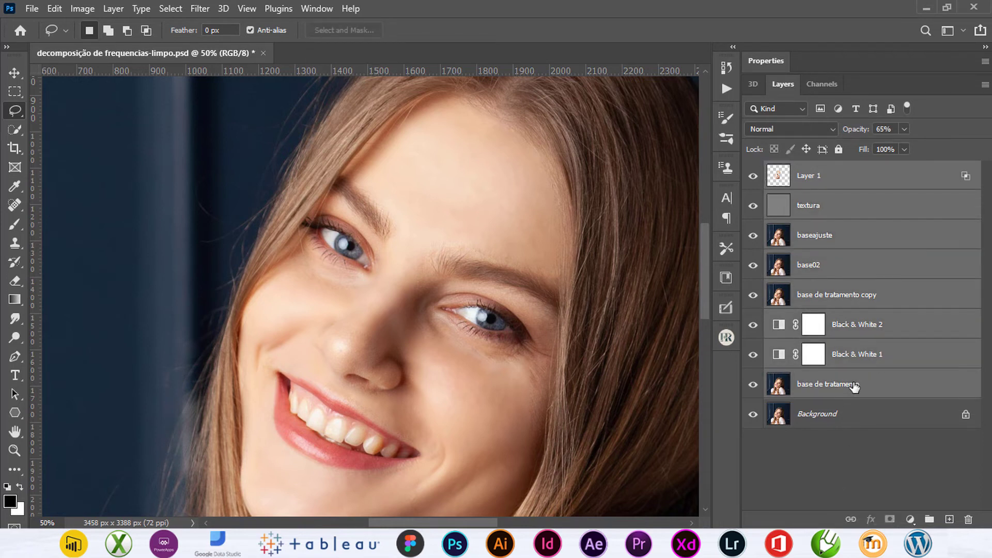
pyautogui.hotkey('ctrl', 'alt', 'e')
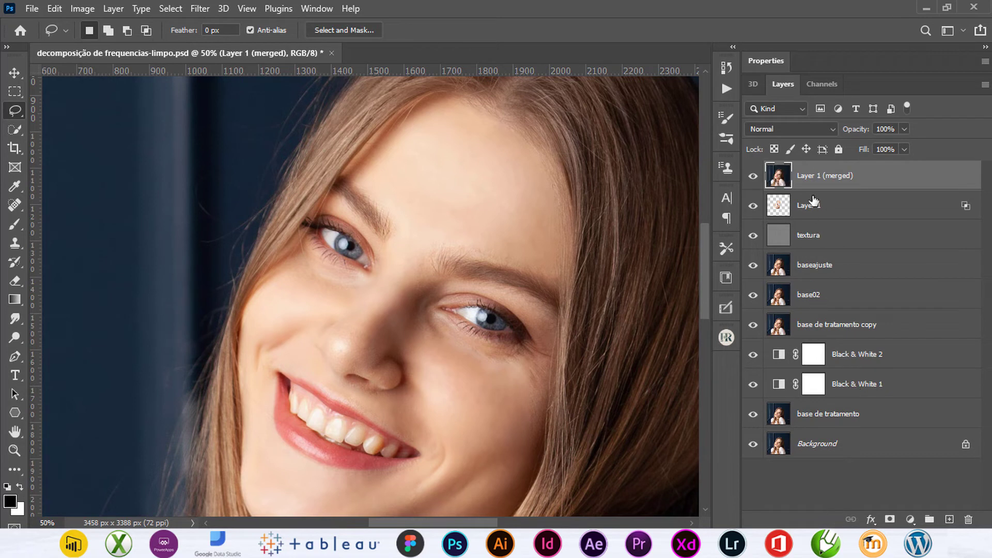
pyautogui.doubleClick(825, 176)
pyautogui.write('final1')
pyautogui.press('Return')
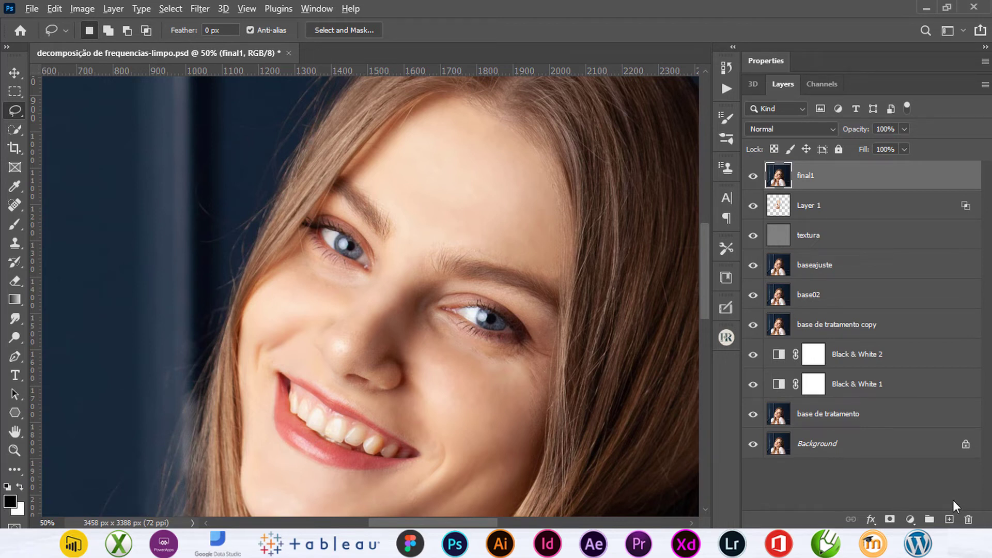
pyautogui.keyDown('alt'); pyautogui.click(950, 519); pyautogui.keyUp('alt')
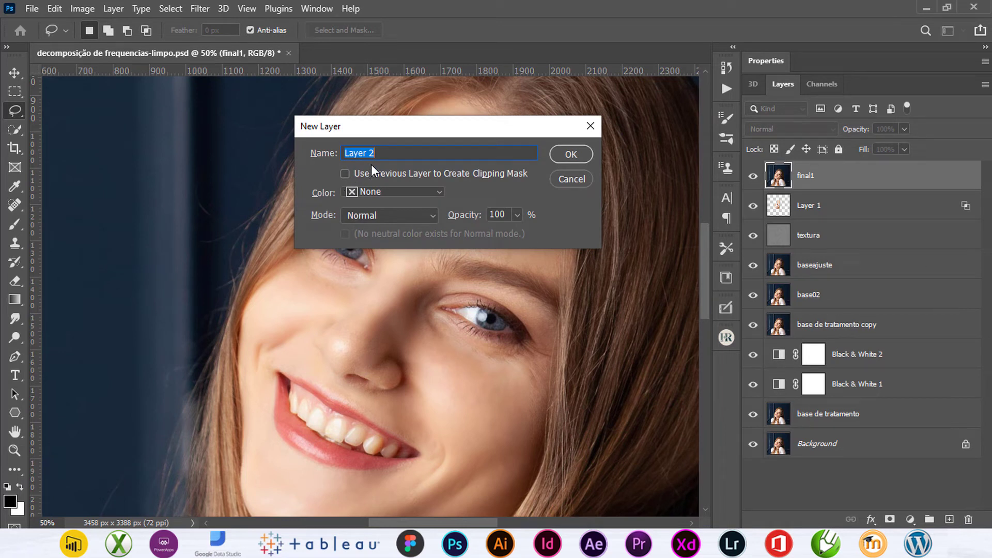
# Step: Create a Linear Light layer named DDB, filled with neutral gray
pyautogui.write('DDB')
pyautogui.click(376, 216)
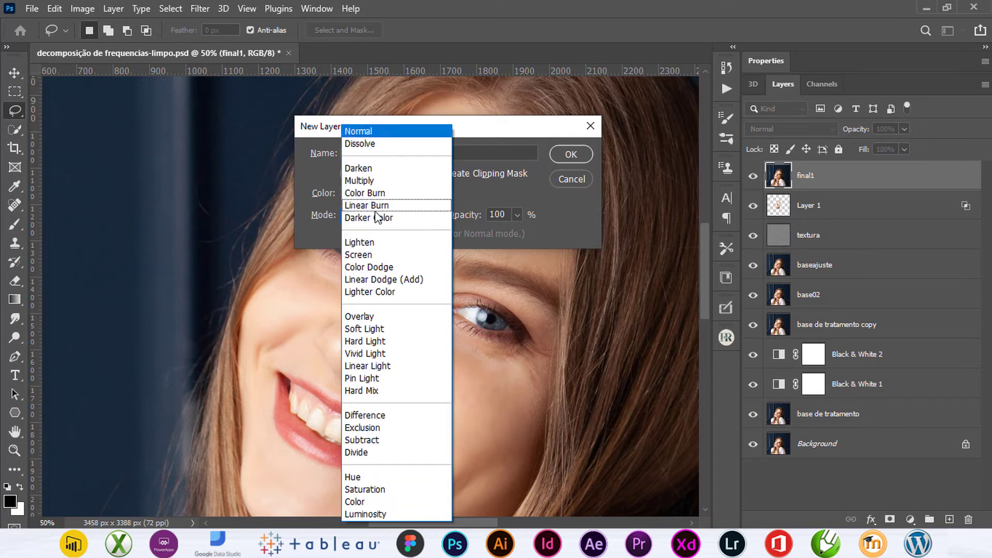
pyautogui.click(392, 365)
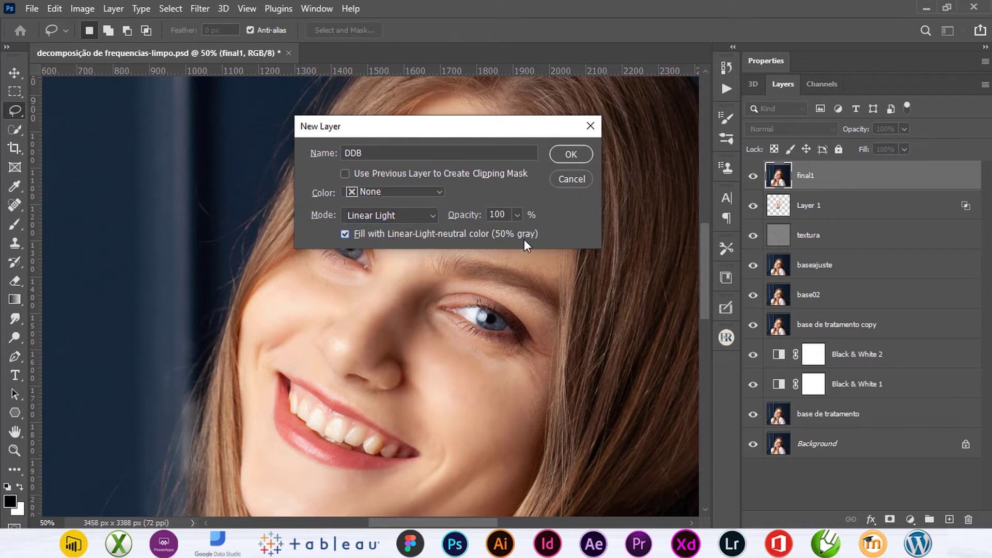
pyautogui.click(571, 154)
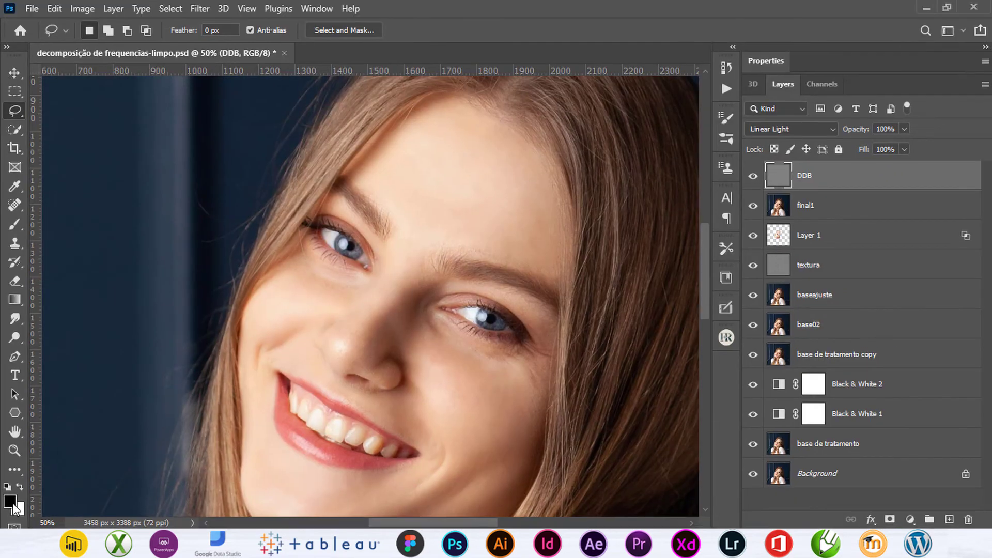
# Step: Choose a bright red foreground colour and a 51 px soft brush
pyautogui.click(13, 504)
pyautogui.click(791, 102)
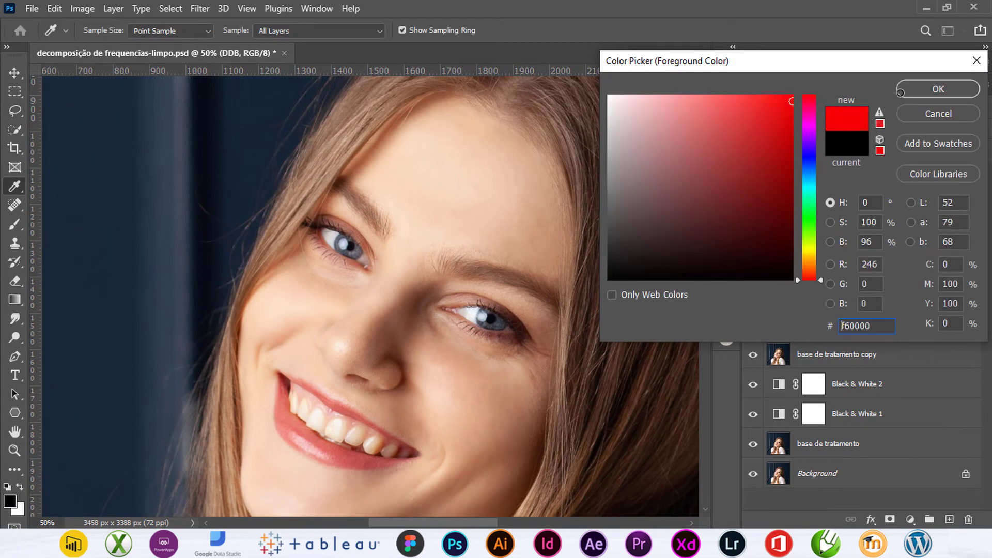
pyautogui.click(902, 91)
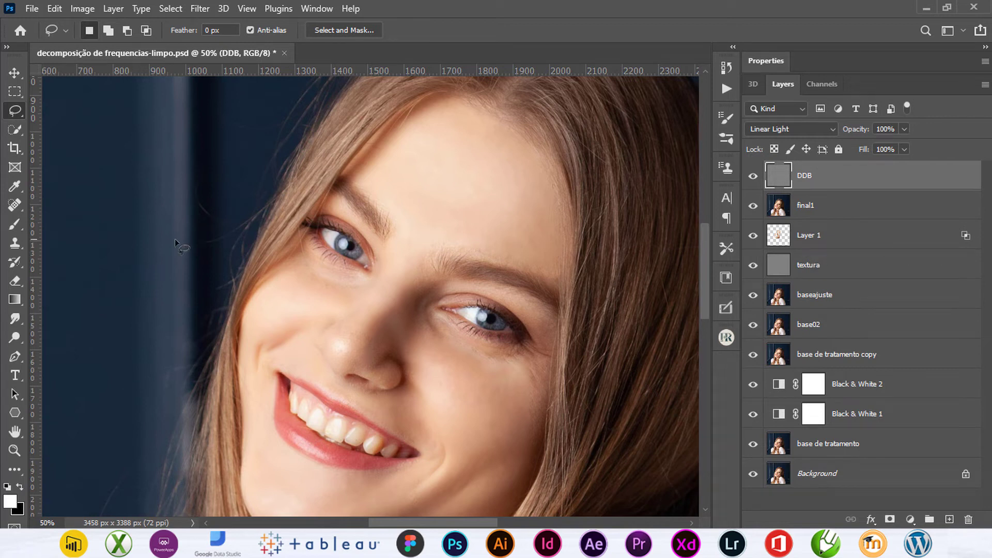
pyautogui.click(18, 225)
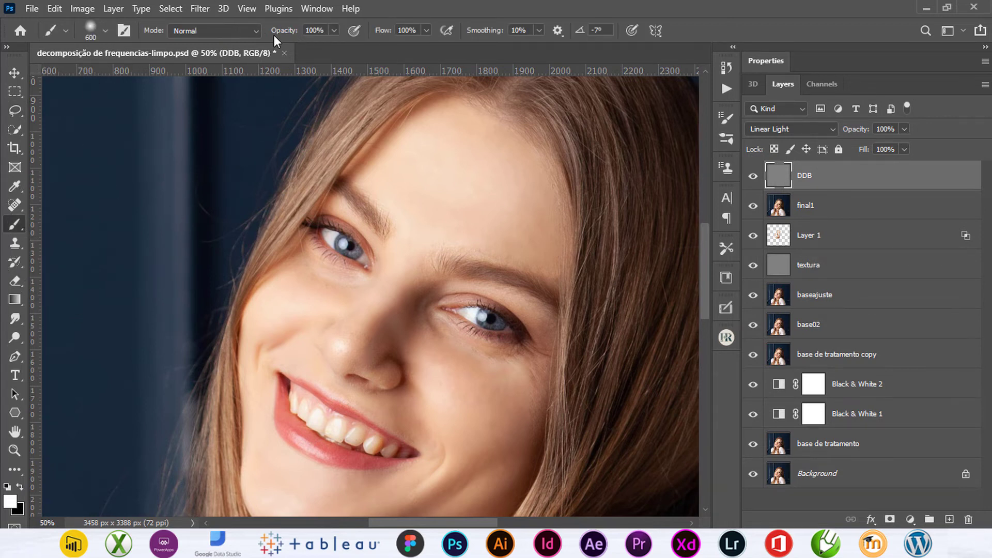
pyautogui.click(106, 31)
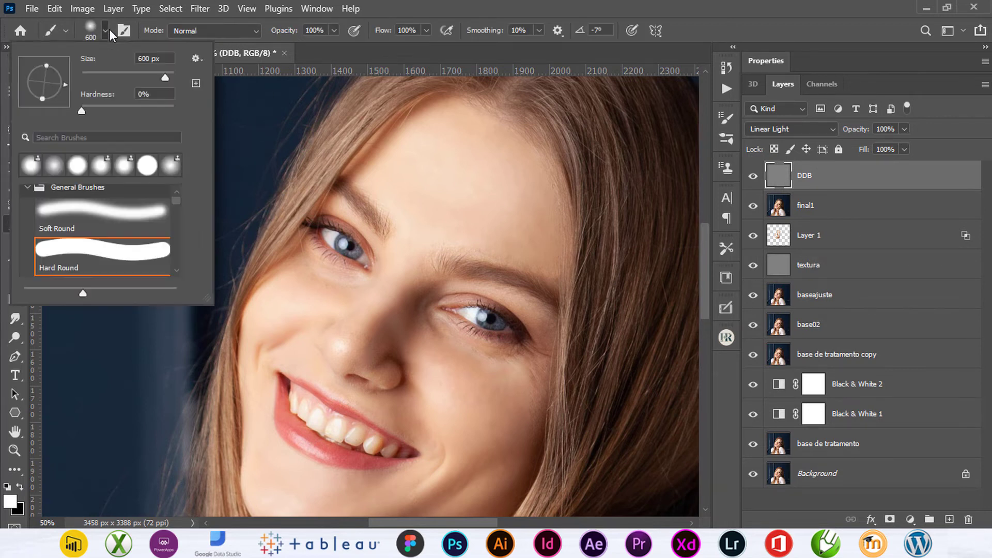
pyautogui.moveTo(159, 77); pyautogui.dragTo(105, 78)
# Step: Set the brush flow to 15% and opacity to 5%
pyautogui.click(417, 30)
pyautogui.write('15')
pyautogui.press('Return')
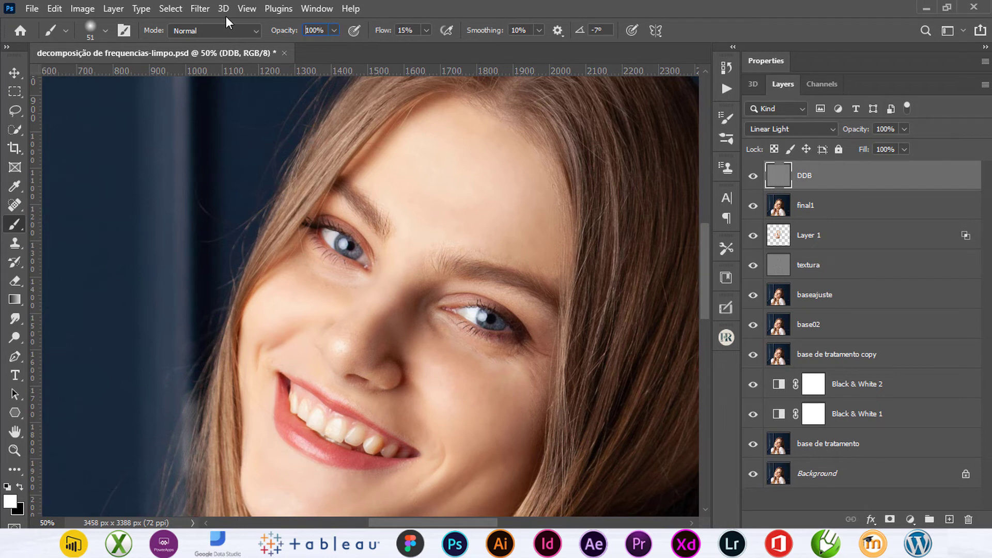
pyautogui.press('BackSpace')
pyautogui.press('BackSpace')
pyautogui.press('BackSpace')
pyautogui.press('BackSpace')
pyautogui.write('5')
pyautogui.press('Return')
pyautogui.click(105, 32)
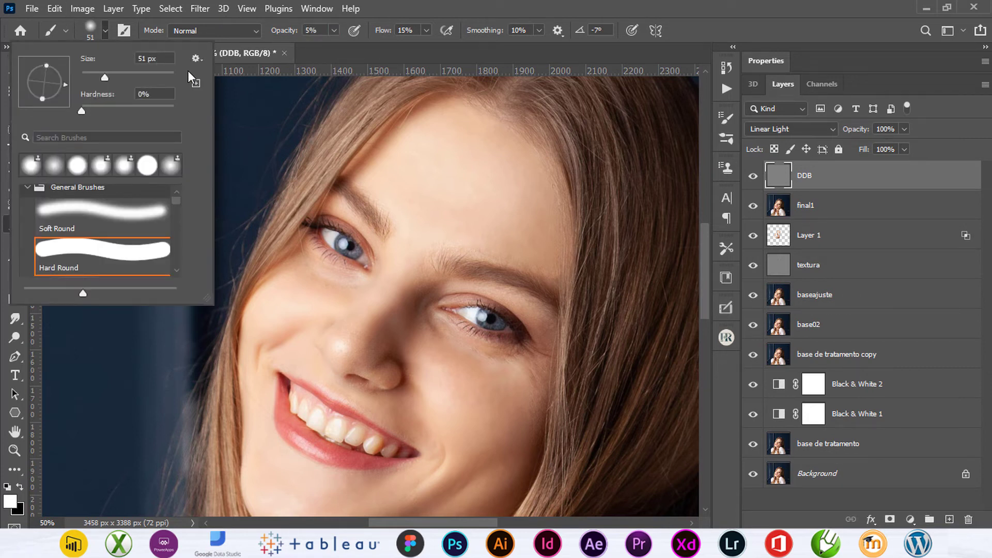
pyautogui.press('Return')
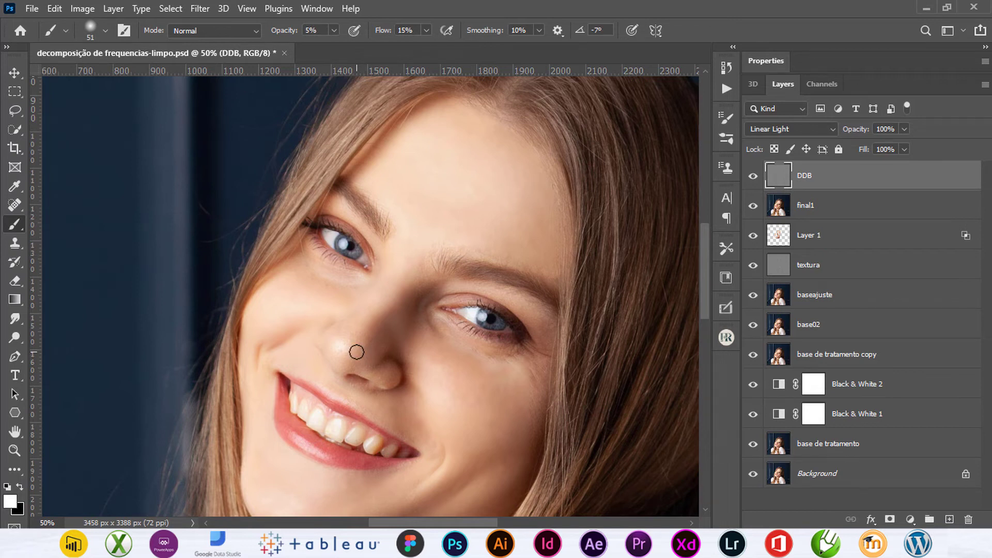
# Step: Swap colours and paint over the nose tip and left side of the nose on DDB
pyautogui.scroll(1, 356, 352)
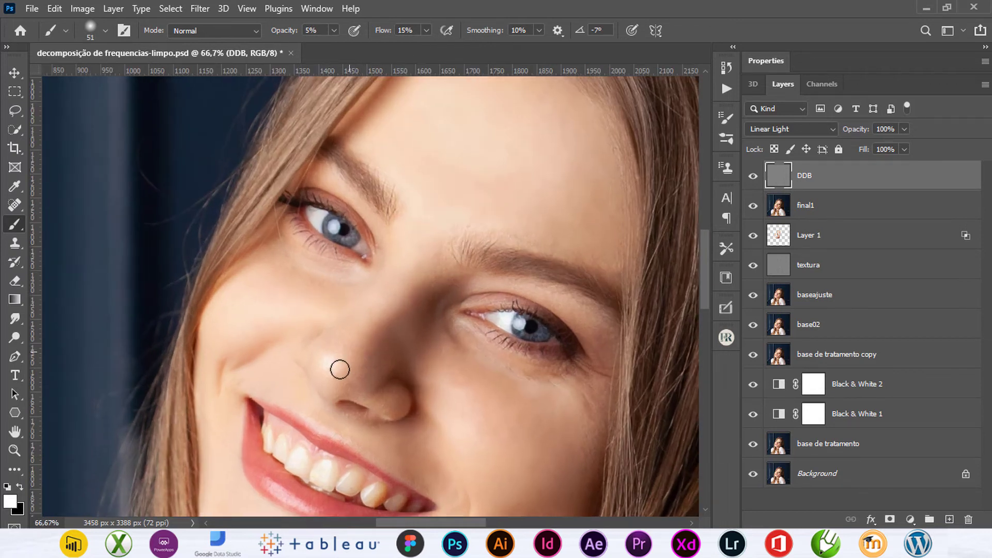
pyautogui.scroll(-1, 361, 357)
pyautogui.moveTo(369, 346)
pyautogui.mouseDown()
pyautogui.moveTo(332, 323)
pyautogui.moveTo(326, 339)
pyautogui.mouseUp()
pyautogui.hotkey('ctrl', 'z')
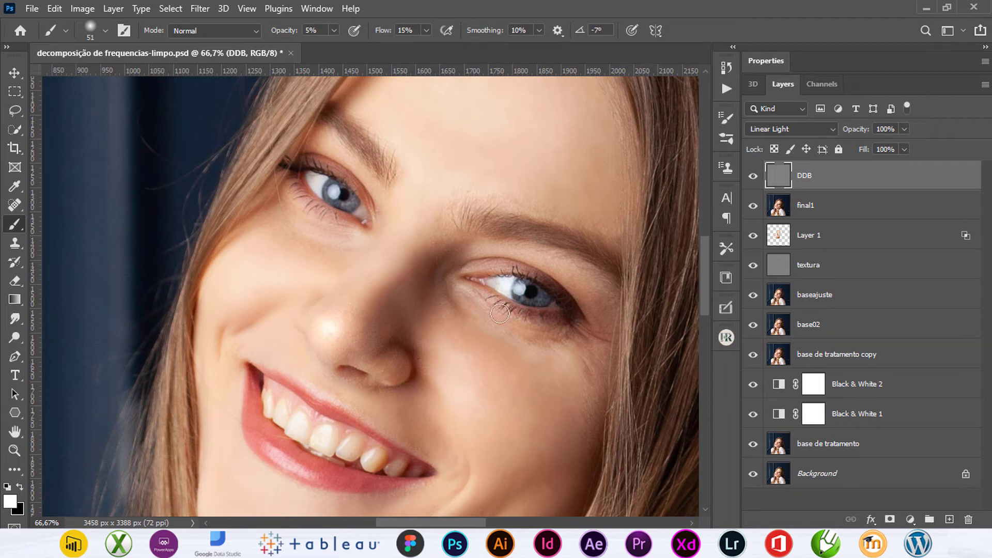
pyautogui.click(22, 488)
pyautogui.moveTo(337, 331)
pyautogui.mouseDown()
pyautogui.moveTo(317, 333)
pyautogui.moveTo(330, 323)
pyautogui.moveTo(326, 333)
pyautogui.mouseUp()
pyautogui.scroll(-2, 458, 382)
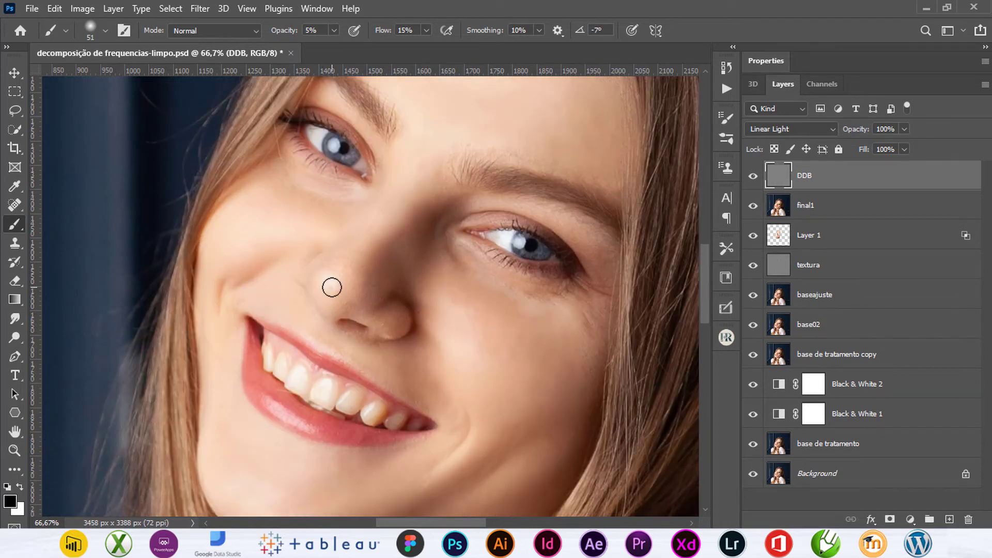
pyautogui.moveTo(329, 289)
pyautogui.mouseDown()
pyautogui.moveTo(317, 281)
pyautogui.moveTo(346, 279)
pyautogui.moveTo(324, 289)
pyautogui.mouseUp()
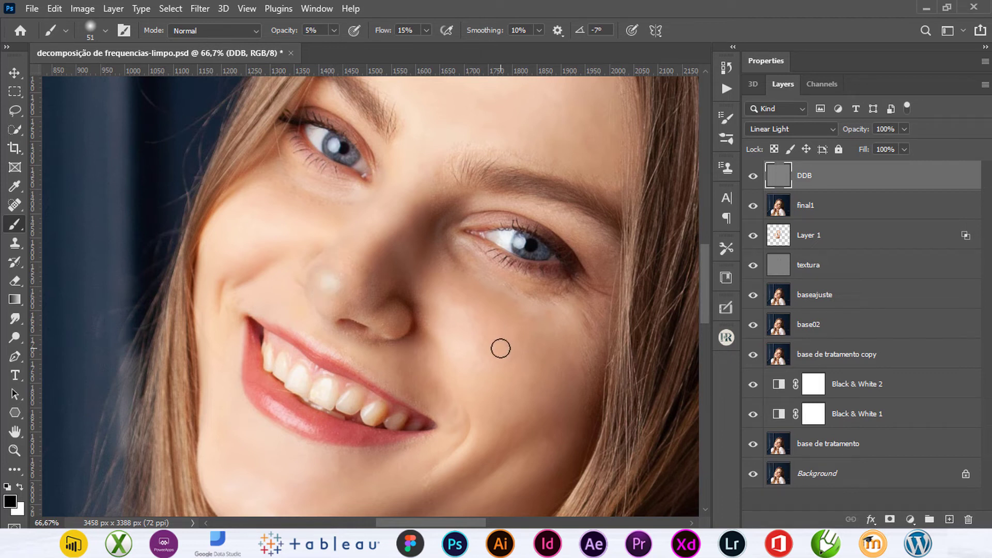
# Step: Delete the three Brush Tool states from the History panel
pyautogui.click(727, 68)
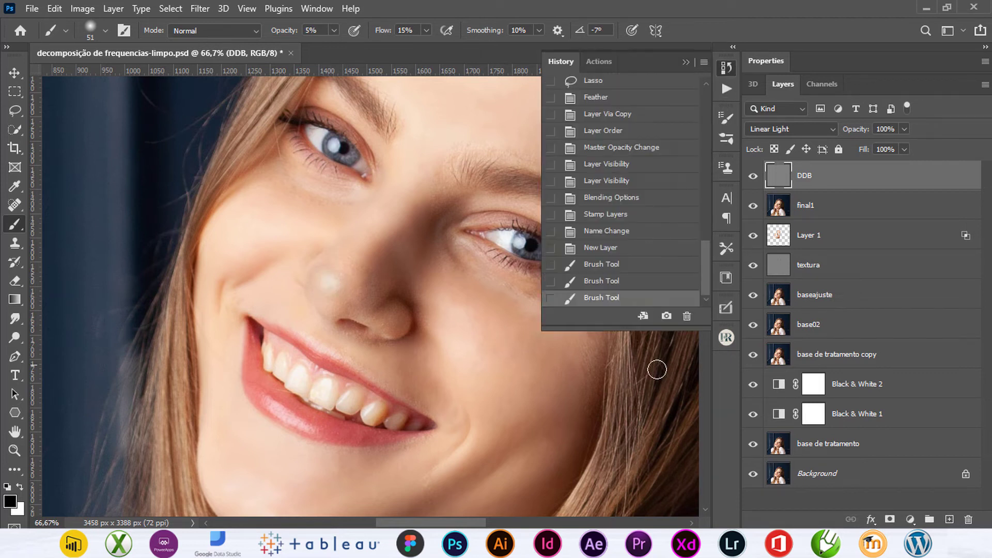
pyautogui.click(687, 316)
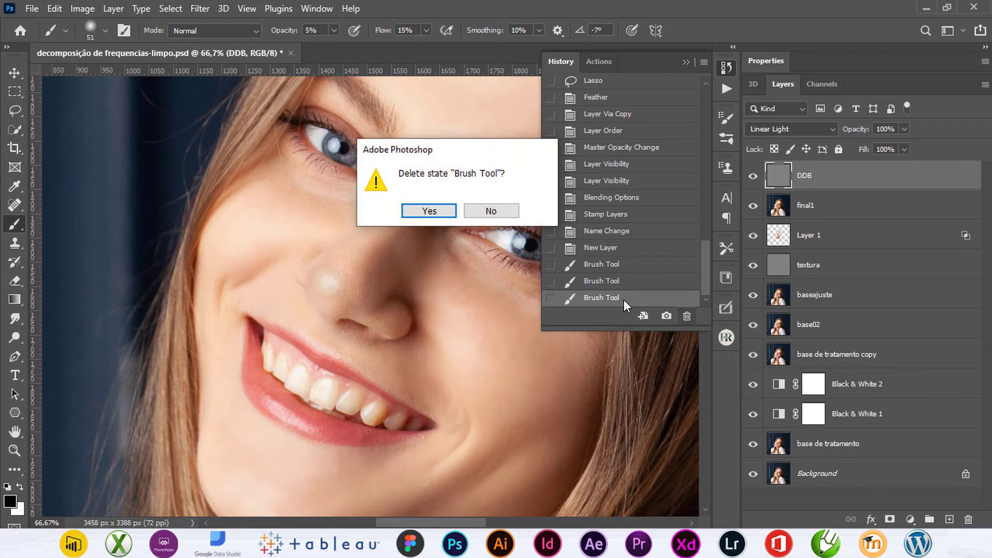
pyautogui.click(429, 211)
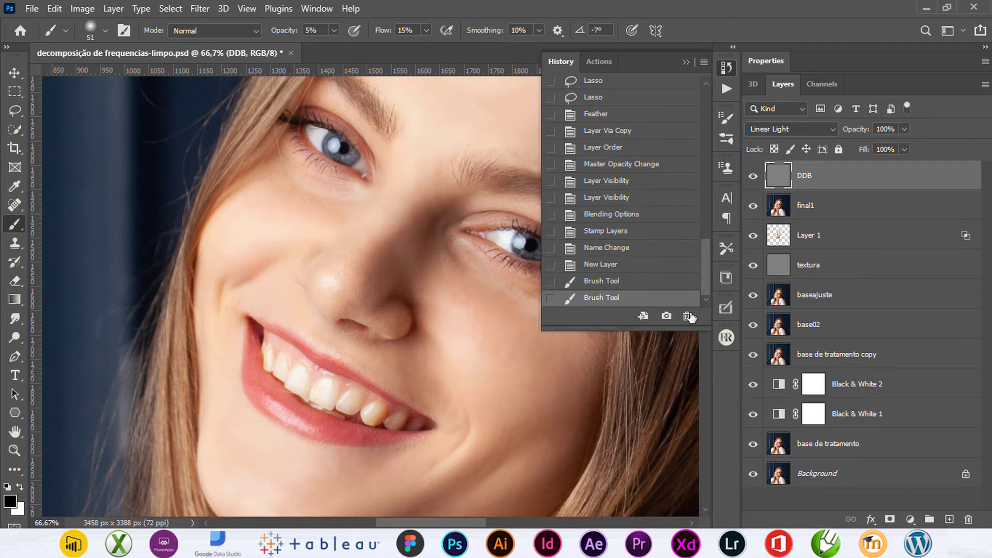
pyautogui.click(688, 316)
pyautogui.click(433, 211)
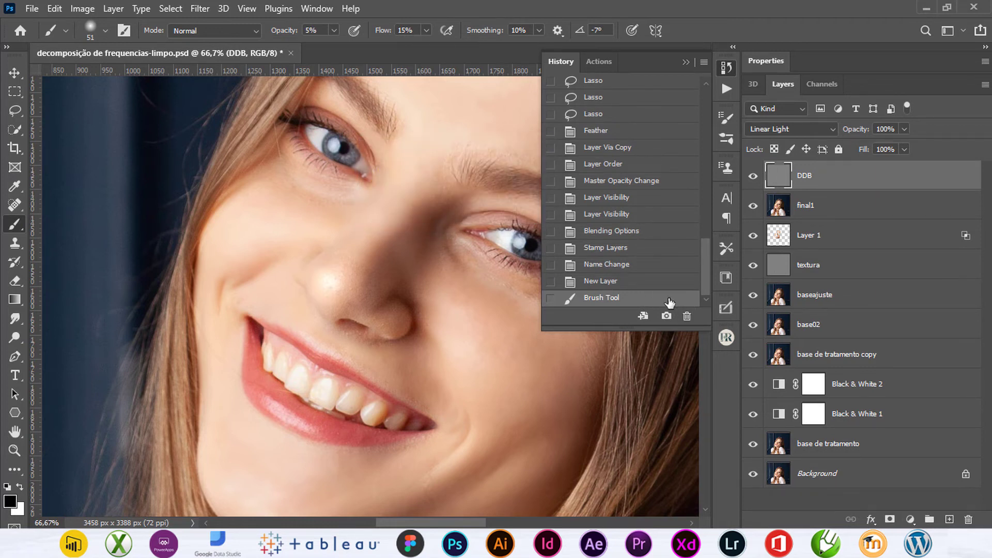
pyautogui.click(687, 316)
pyautogui.click(419, 209)
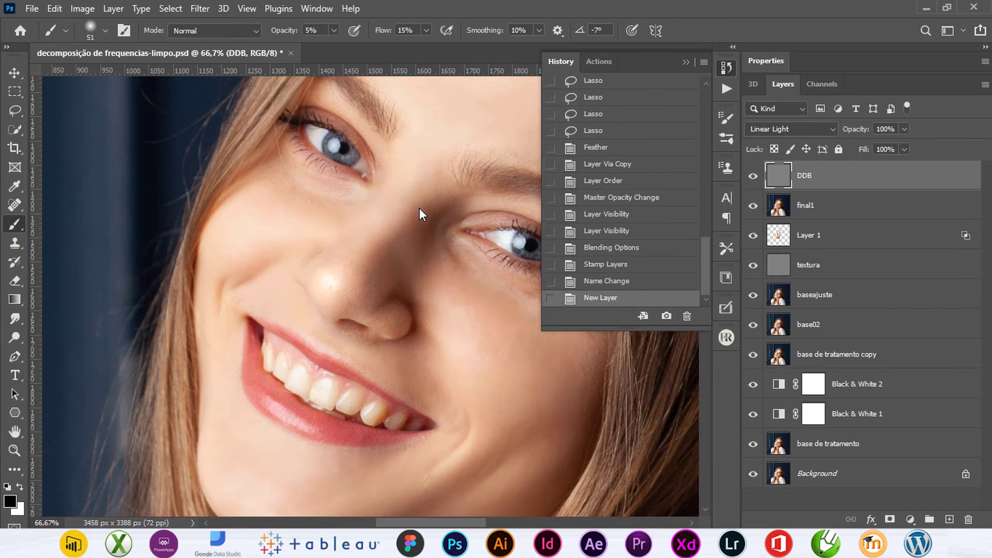
pyautogui.click(727, 66)
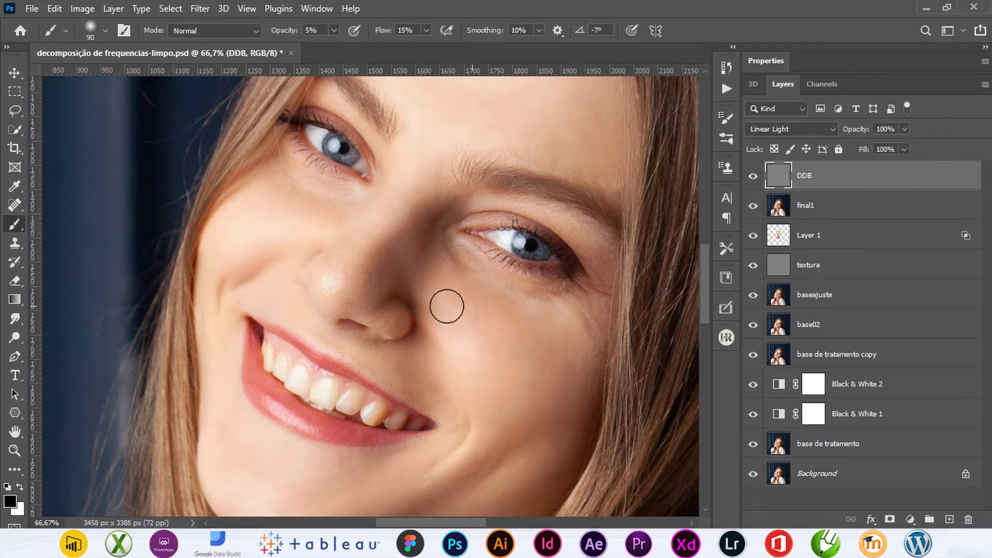
# Step: Dodge the cheek and the forehead hairline in white, undoing a dark forehead stroke
pyautogui.moveTo(476, 370)
pyautogui.mouseDown()
pyautogui.moveTo(523, 390)
pyautogui.moveTo(540, 359)
pyautogui.moveTo(521, 427)
pyautogui.moveTo(461, 473)
pyautogui.moveTo(495, 353)
pyautogui.mouseUp()
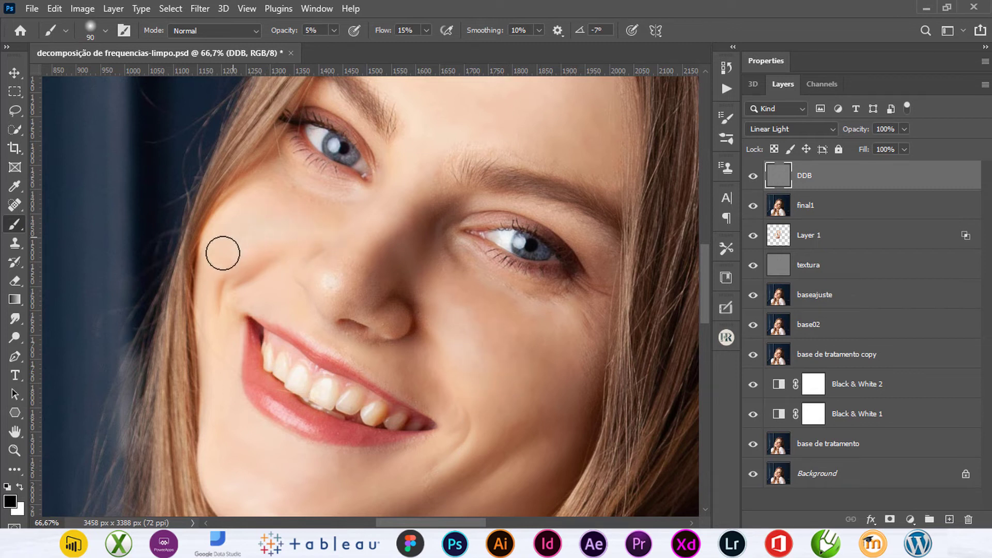
pyautogui.scroll(3, 390, 282)
pyautogui.scroll(2, 388, 298)
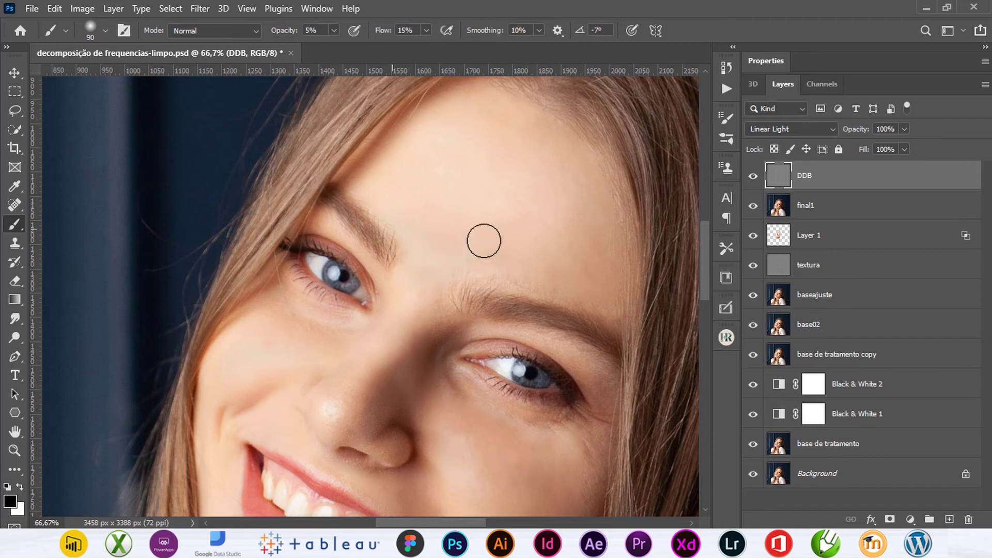
pyautogui.moveTo(430, 144); pyautogui.dragTo(461, 167)
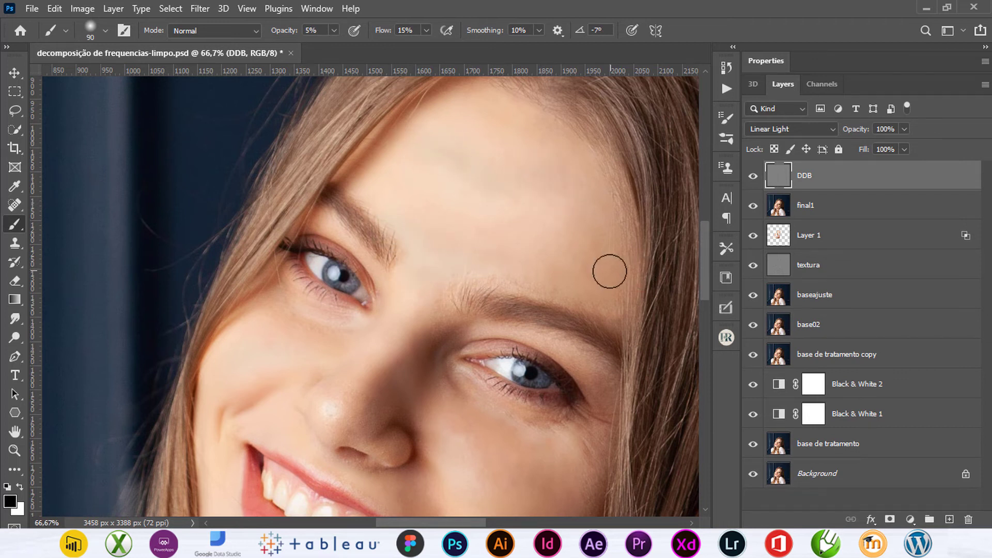
pyautogui.hotkey('ctrl', 'z')
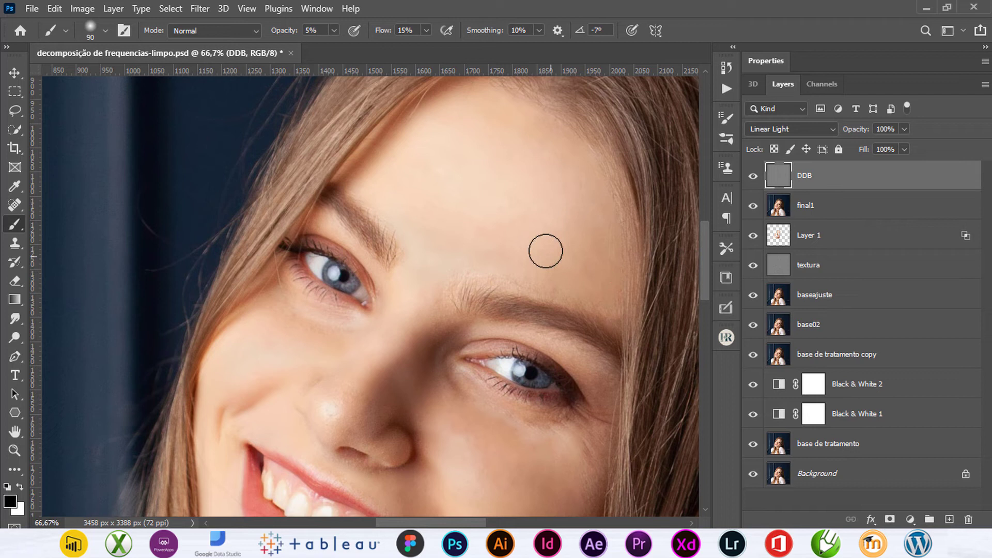
pyautogui.scroll(-3, 361, 367)
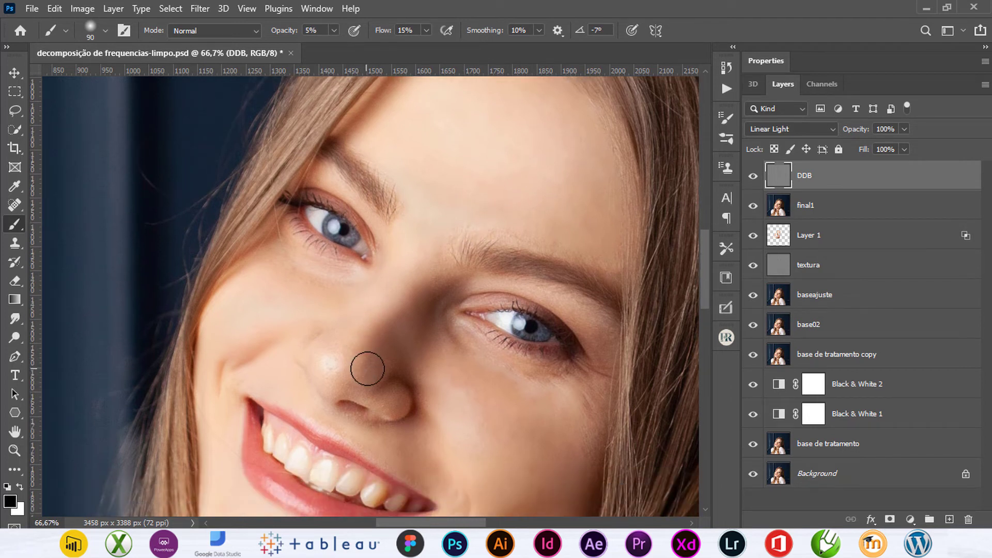
pyautogui.scroll(-3, 393, 349)
pyautogui.scroll(-3, 409, 362)
pyautogui.scroll(-2, 437, 364)
pyautogui.scroll(5, 465, 357)
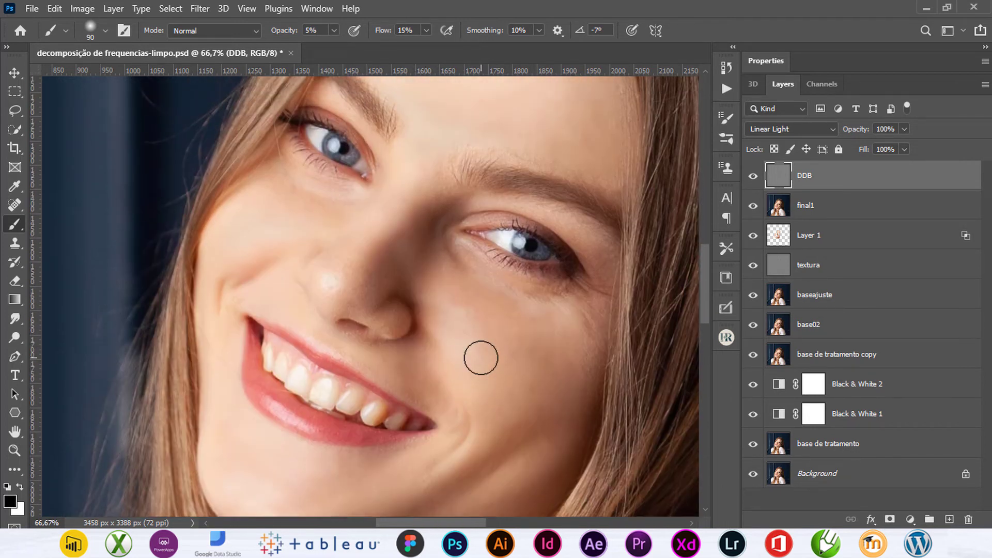
pyautogui.scroll(2, 481, 355)
pyautogui.scroll(2, 481, 354)
pyautogui.scroll(5, 481, 357)
pyautogui.scroll(-3, 481, 357)
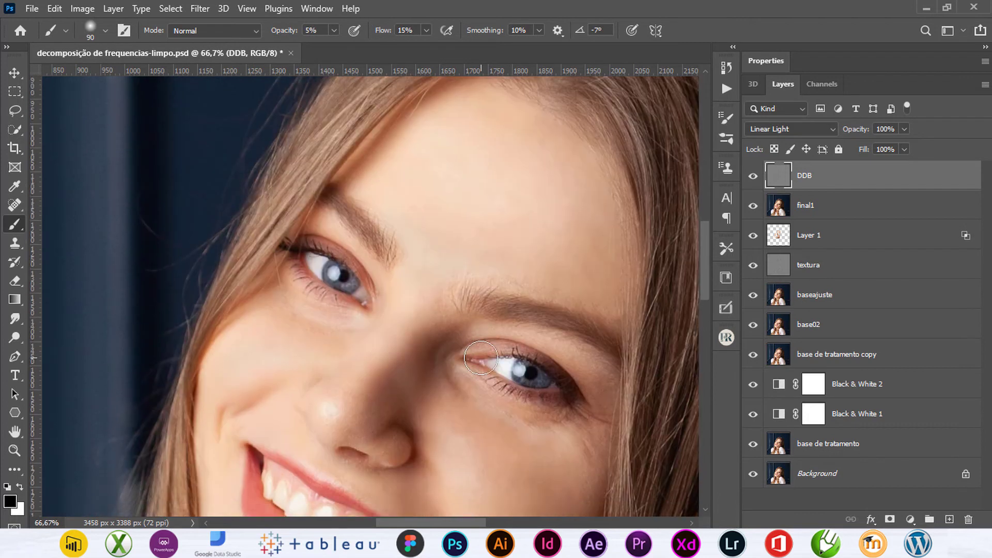
pyautogui.scroll(-3, 479, 354)
pyautogui.scroll(-5, 413, 352)
pyautogui.scroll(-3, 403, 361)
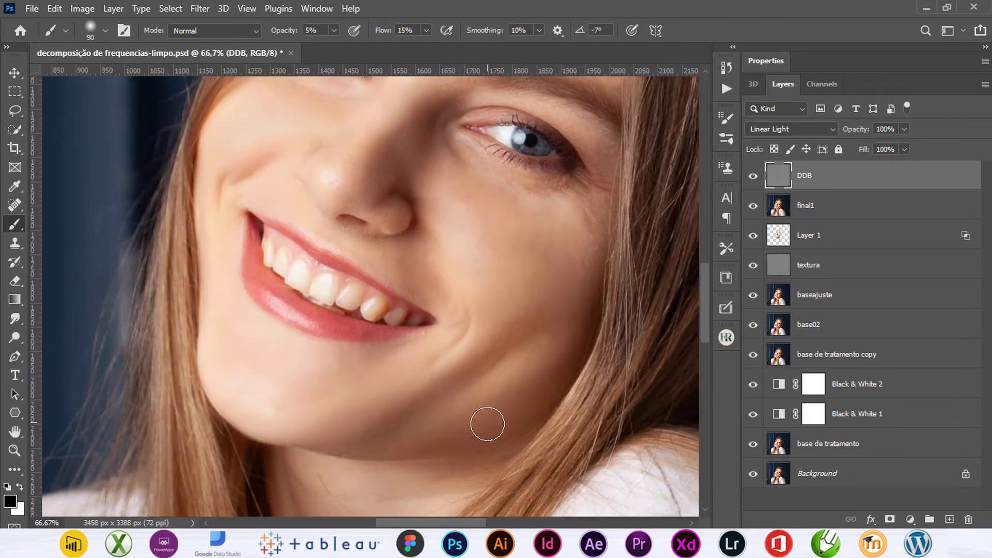
pyautogui.scroll(3, 383, 361)
pyautogui.scroll(5, 380, 259)
pyautogui.scroll(1, 377, 155)
pyautogui.scroll(2, 362, 171)
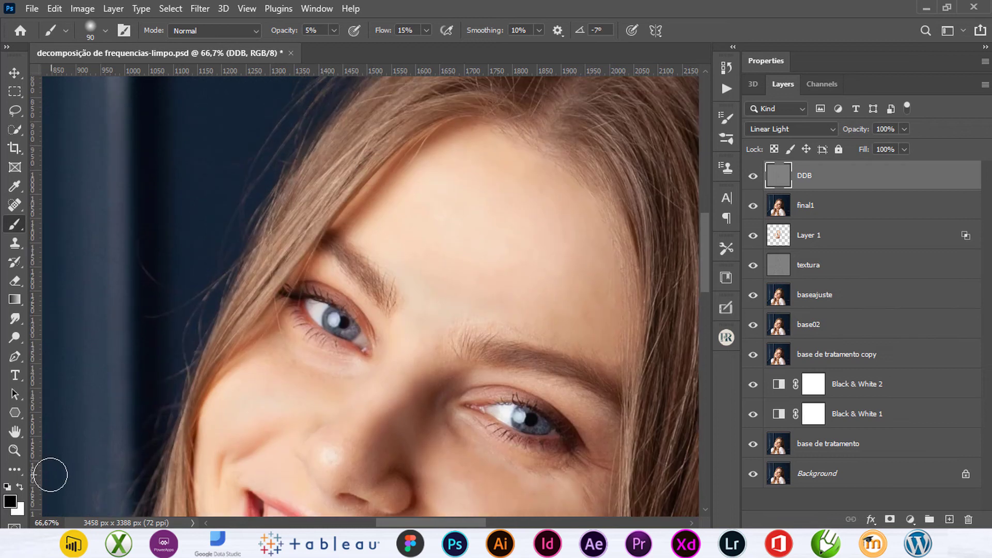
pyautogui.press('x')
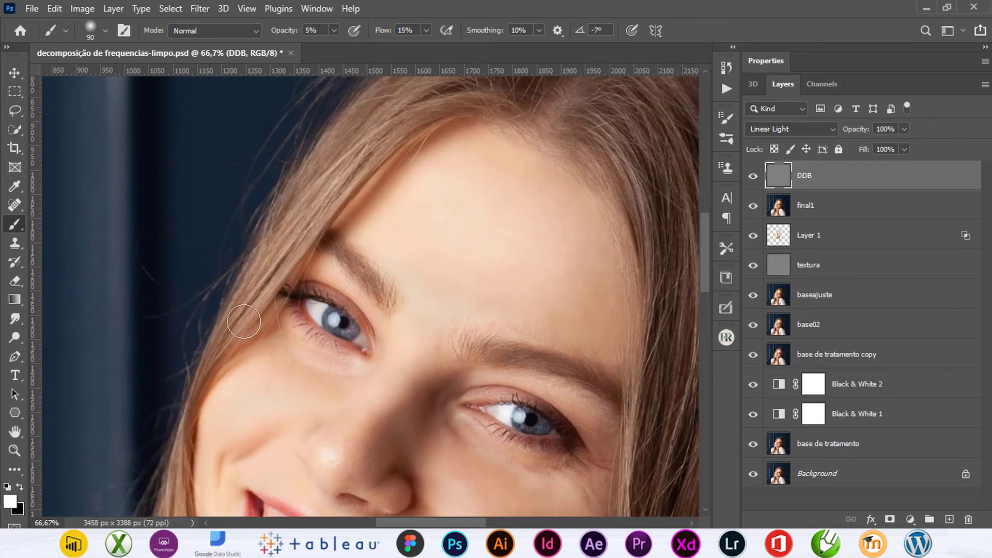
pyautogui.moveTo(357, 200)
pyautogui.mouseDown()
pyautogui.moveTo(412, 154)
pyautogui.moveTo(349, 210)
pyautogui.moveTo(396, 158)
pyautogui.moveTo(338, 228)
pyautogui.moveTo(398, 161)
pyautogui.moveTo(451, 130)
pyautogui.moveTo(517, 231)
pyautogui.moveTo(441, 157)
pyautogui.moveTo(414, 148)
pyautogui.moveTo(351, 217)
pyautogui.mouseUp()
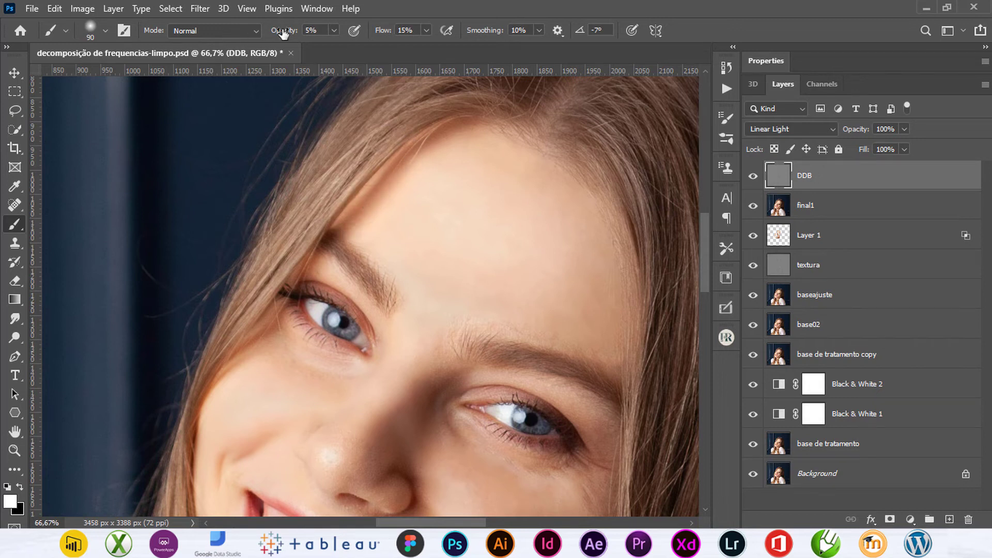
# Step: Try hairline strokes at about 66% and 16% brush opacity, undoing each
pyautogui.click(335, 30)
pyautogui.moveTo(333, 47); pyautogui.dragTo(375, 47)
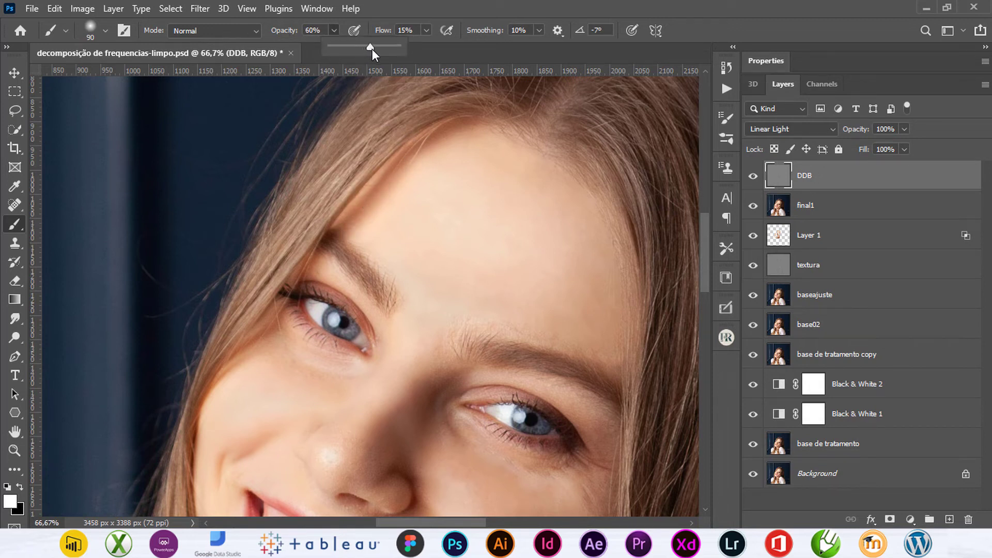
pyautogui.moveTo(395, 158); pyautogui.dragTo(346, 228)
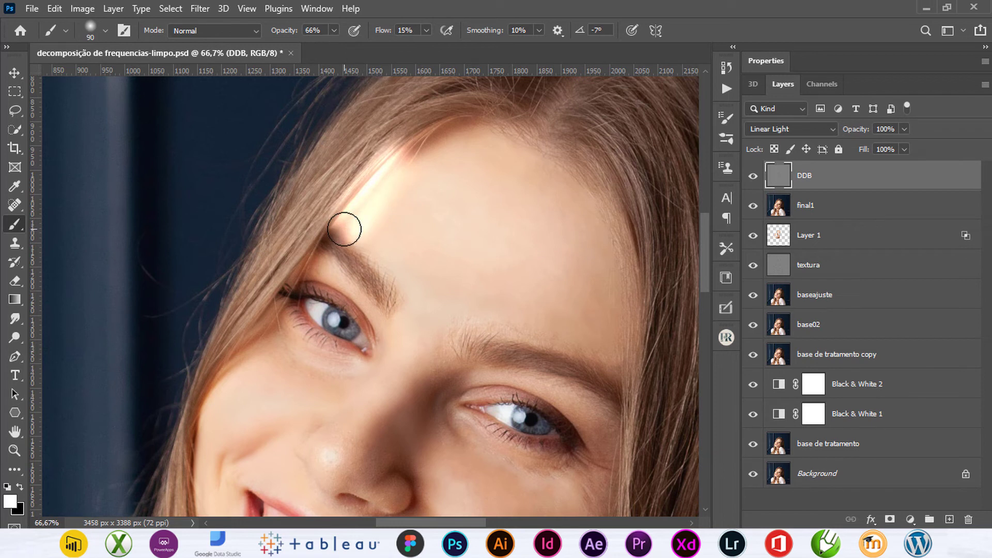
pyautogui.hotkey('ctrl', 'z')
pyautogui.click(334, 30)
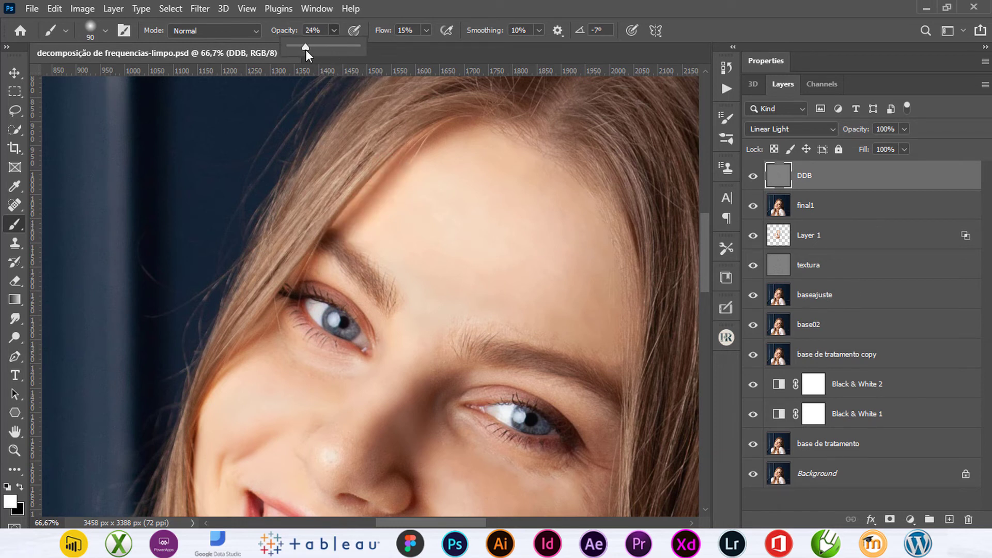
pyautogui.moveTo(383, 181)
pyautogui.mouseDown()
pyautogui.moveTo(348, 217)
pyautogui.moveTo(415, 151)
pyautogui.moveTo(398, 149)
pyautogui.moveTo(376, 170)
pyautogui.mouseUp()
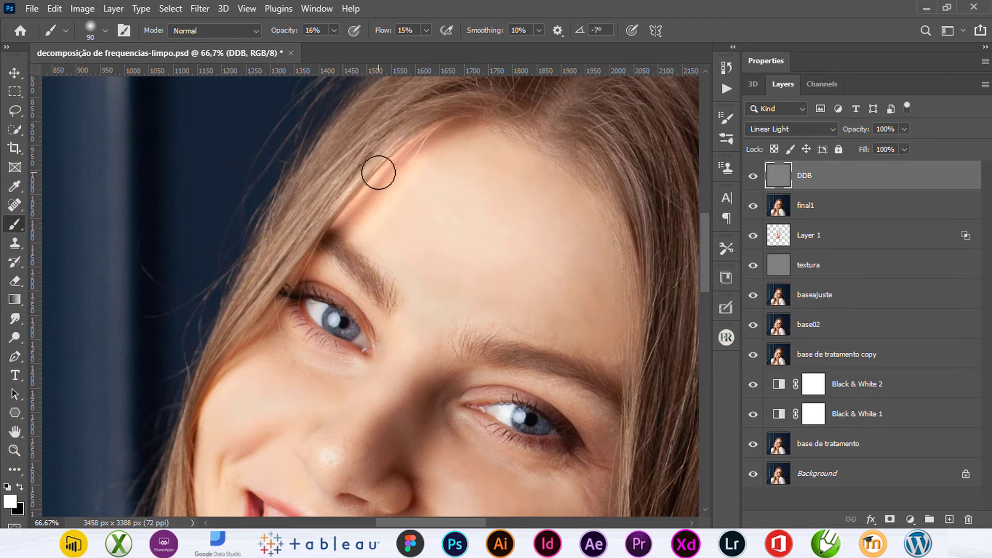
pyautogui.hotkey('ctrl', 'z')
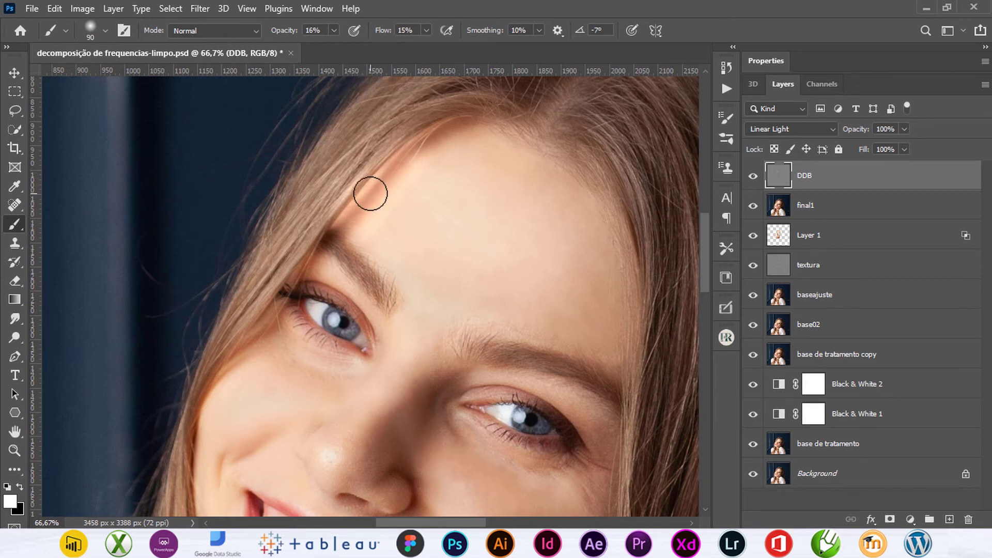
pyautogui.moveTo(370, 193)
pyautogui.mouseDown()
pyautogui.moveTo(348, 224)
pyautogui.moveTo(387, 173)
pyautogui.moveTo(447, 129)
pyautogui.mouseUp()
pyautogui.hotkey('ctrl', 'z')
pyautogui.hotkey('ctrl', 'z')
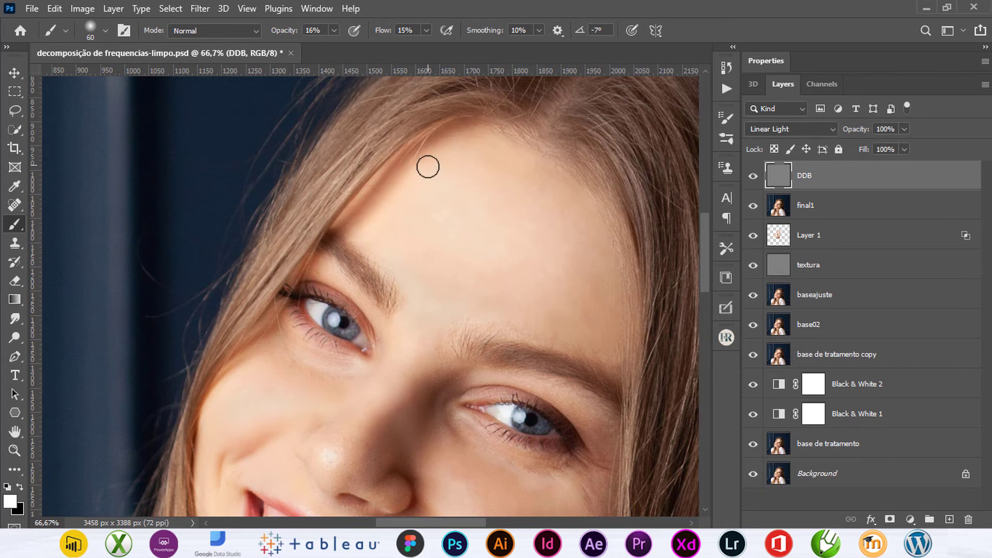
pyautogui.press('x')
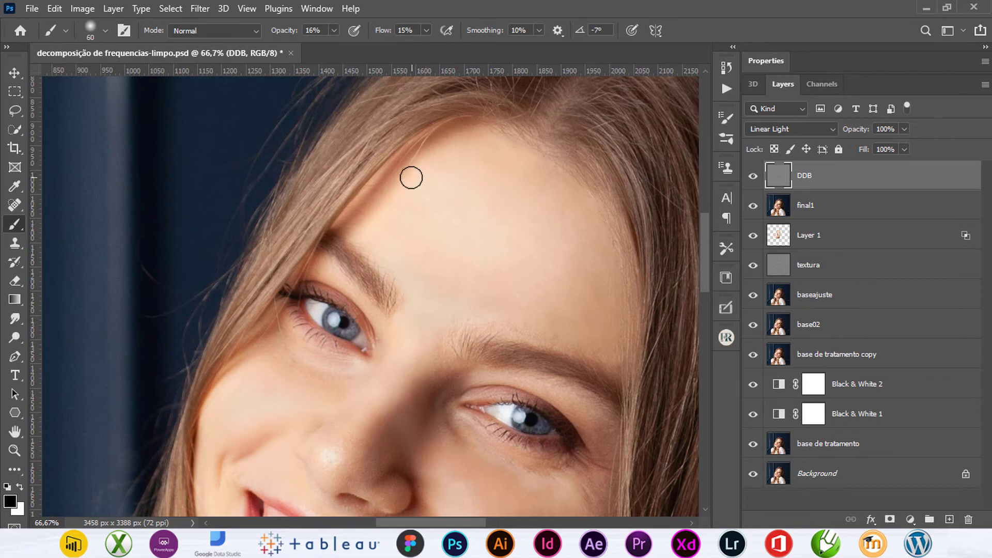
pyautogui.moveTo(412, 168); pyautogui.dragTo(392, 201)
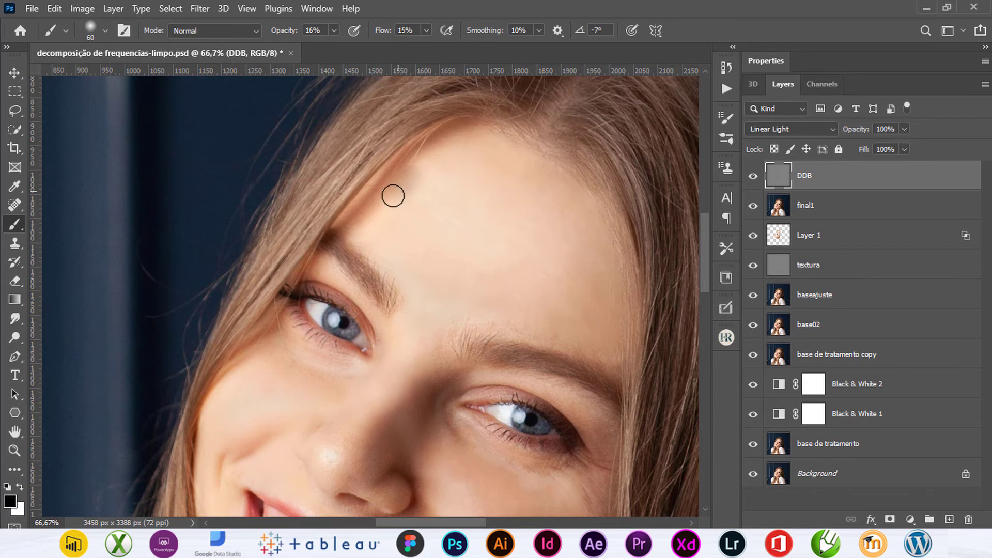
pyautogui.hotkey('ctrl', 'z')
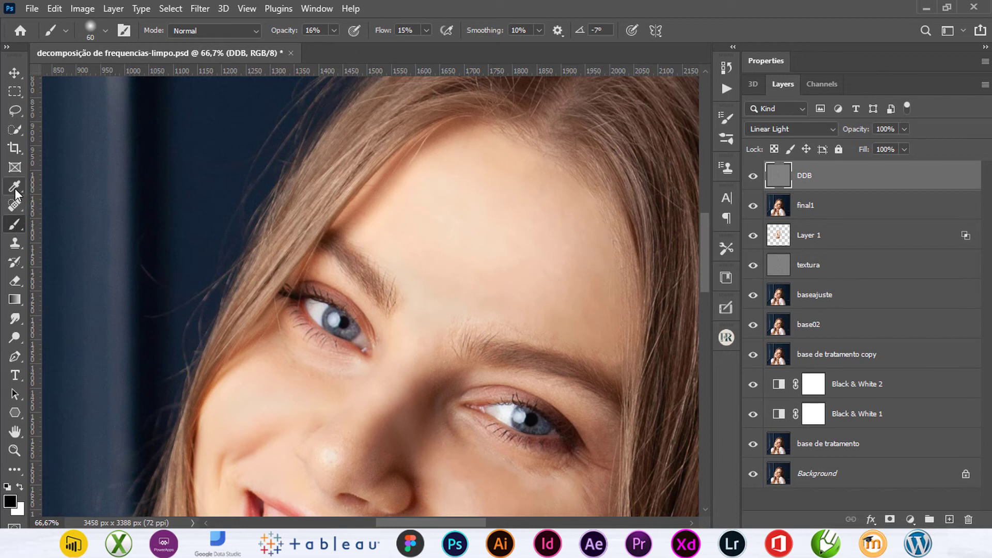
# Step: Sample a forehead skin tone, paint the hairline, then undo it via Edit > Undo
pyautogui.click(15, 186)
pyautogui.click(432, 172)
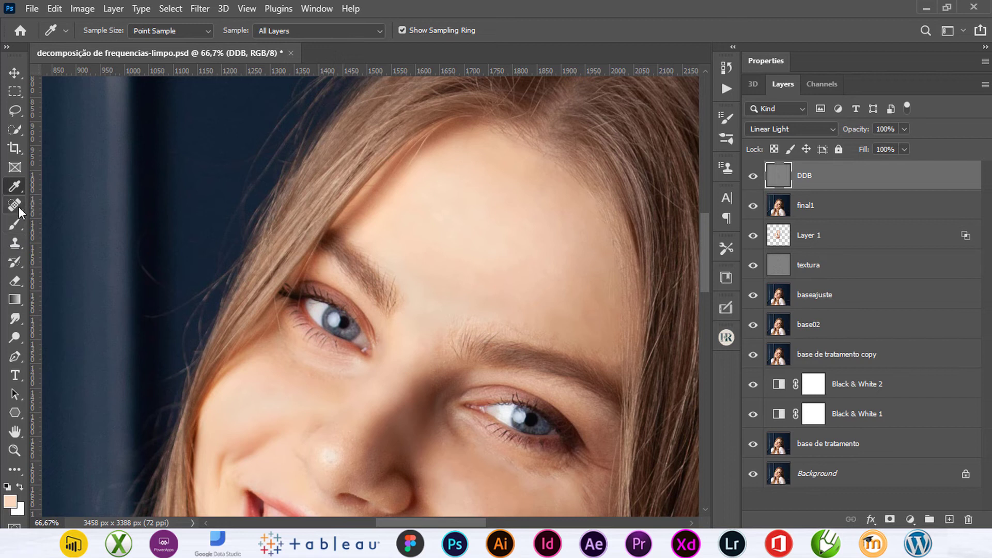
pyautogui.click(15, 226)
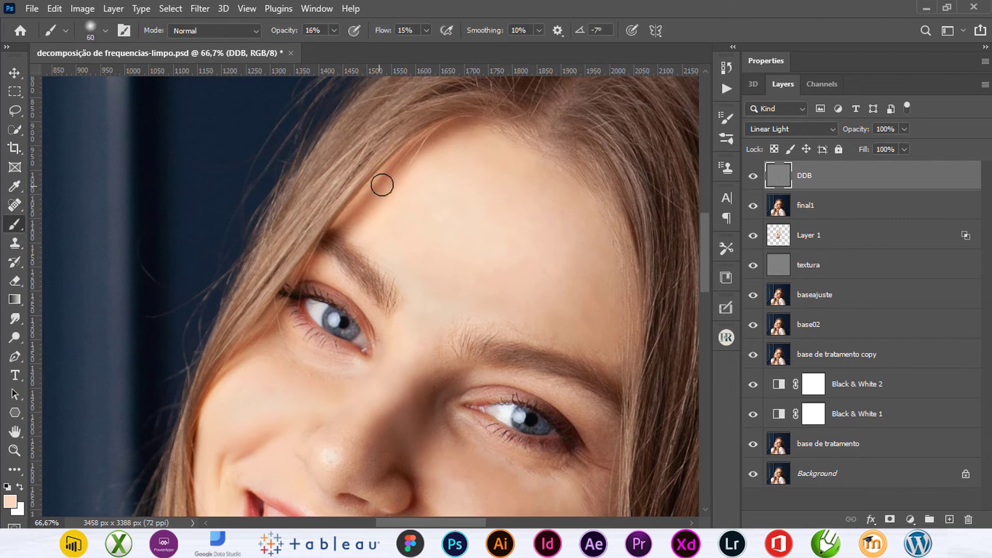
pyautogui.moveTo(418, 160); pyautogui.dragTo(356, 215)
pyautogui.click(82, 9)
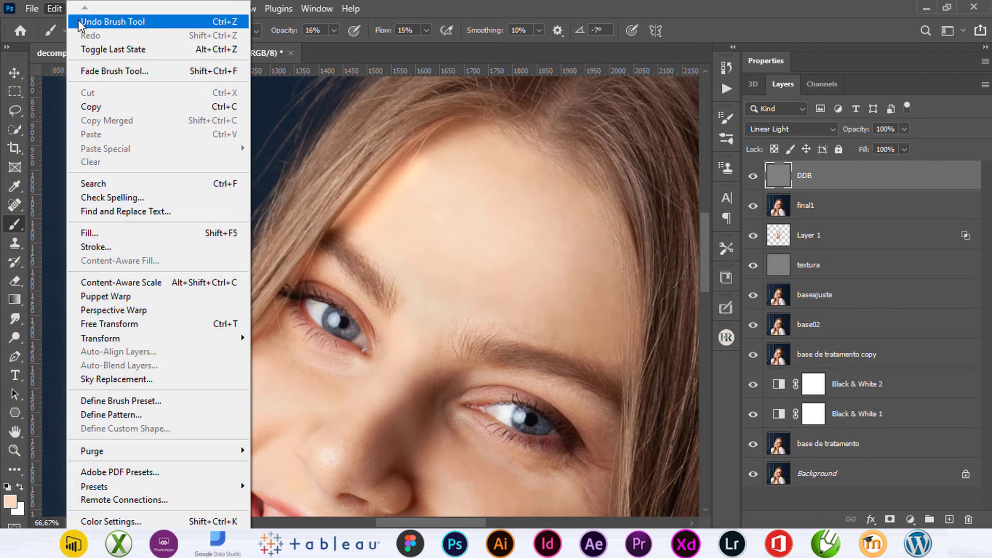
pyautogui.moveTo(54, 8)
pyautogui.click(78, 20)
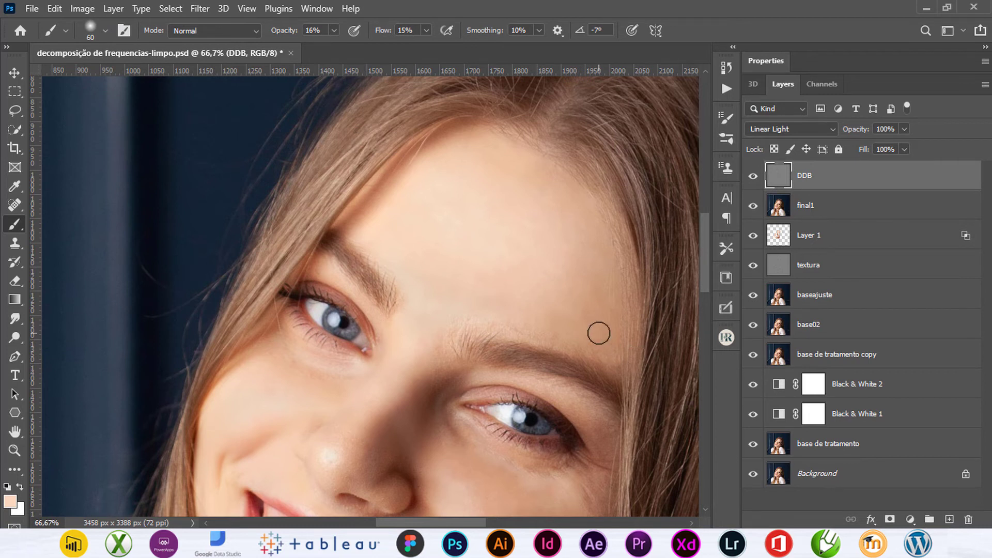
# Step: Compare against the original Background, then stamp layers DDB through base de tratamento into merged layer final2
pyautogui.hotkey('ctrl', '-')
pyautogui.hotkey('ctrl', '-')
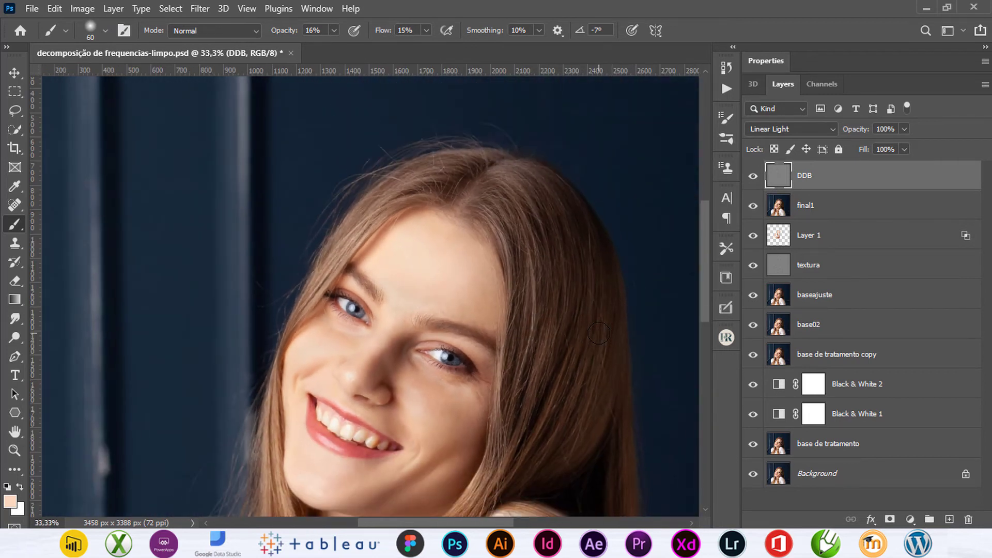
pyautogui.moveTo(515, 295); pyautogui.dragTo(509, 202)
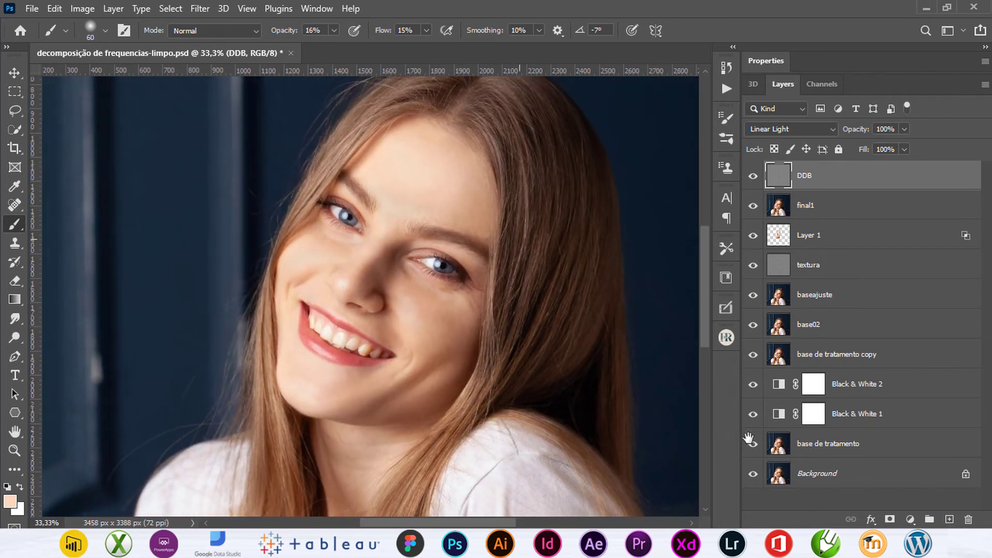
pyautogui.keyDown('alt'); pyautogui.click(753, 475); pyautogui.keyUp('alt')
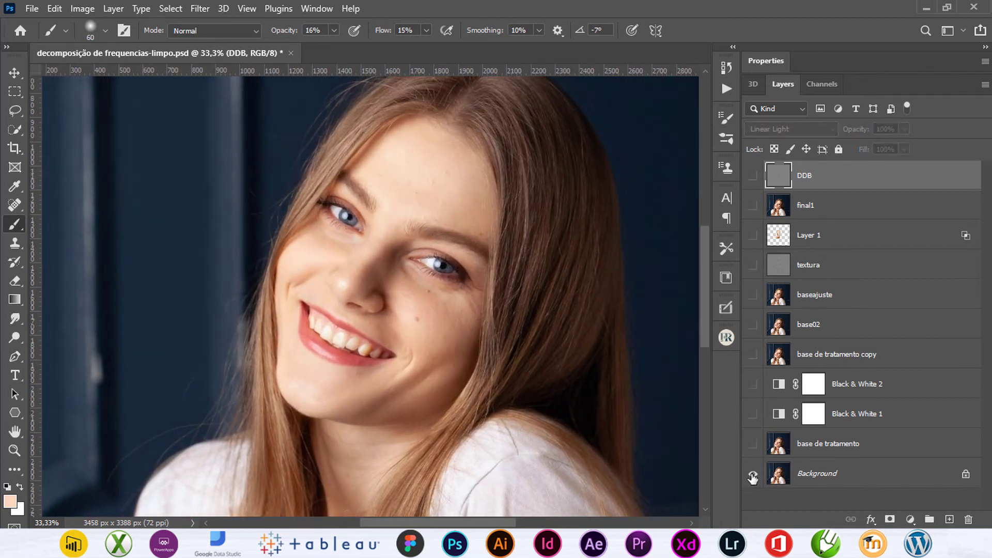
pyautogui.keyDown('alt'); pyautogui.click(753, 474); pyautogui.keyUp('alt')
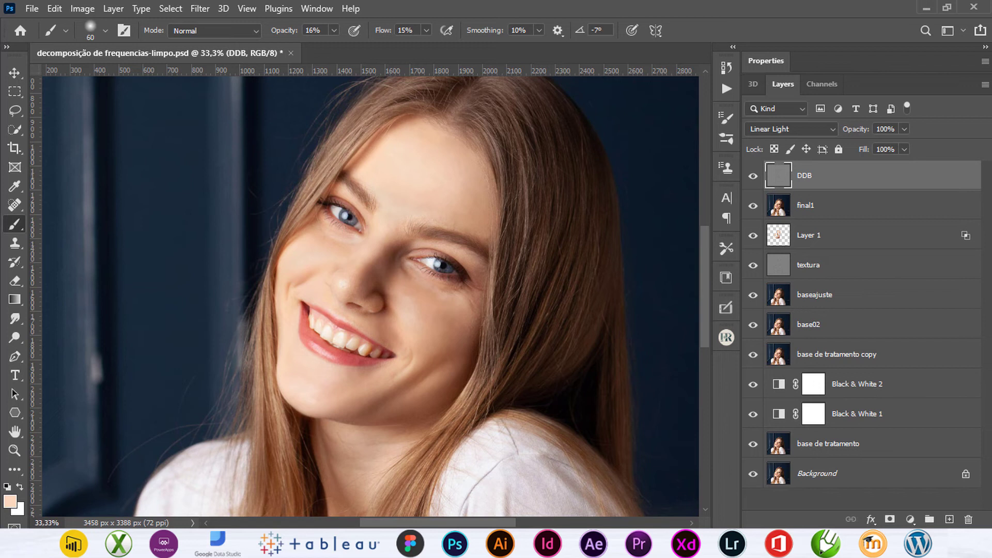
pyautogui.keyDown('shift'); pyautogui.click(832, 444); pyautogui.keyUp('shift')
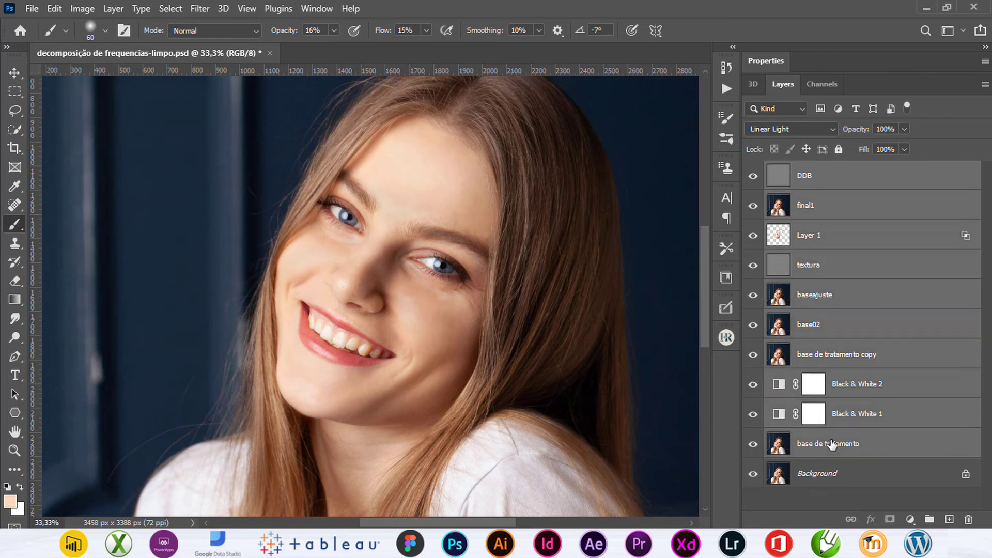
pyautogui.hotkey('ctrl', 'alt', 'e')
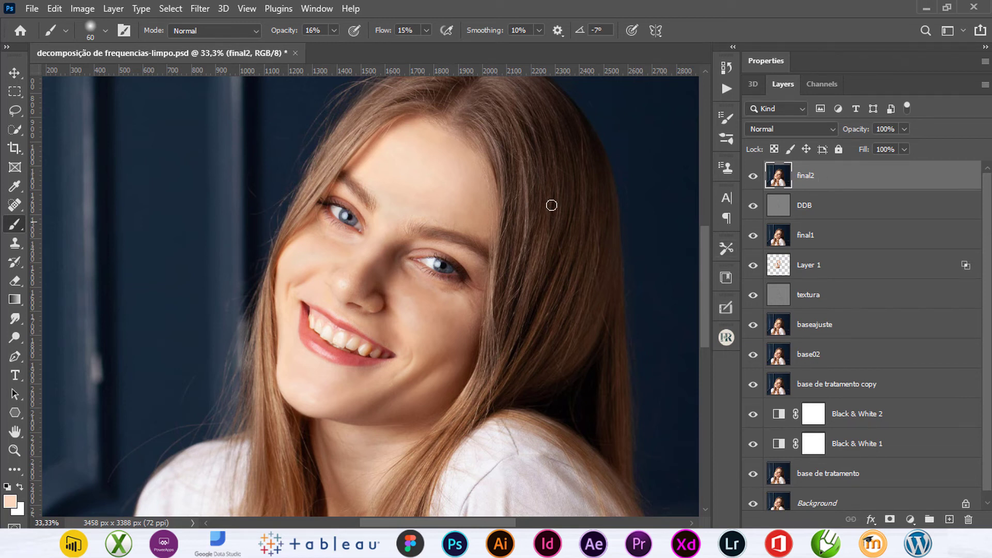
# Step: Apply Image onto final2 using source layer final1, Multiply blending, with Invert unchecked
pyautogui.click(73, 9)
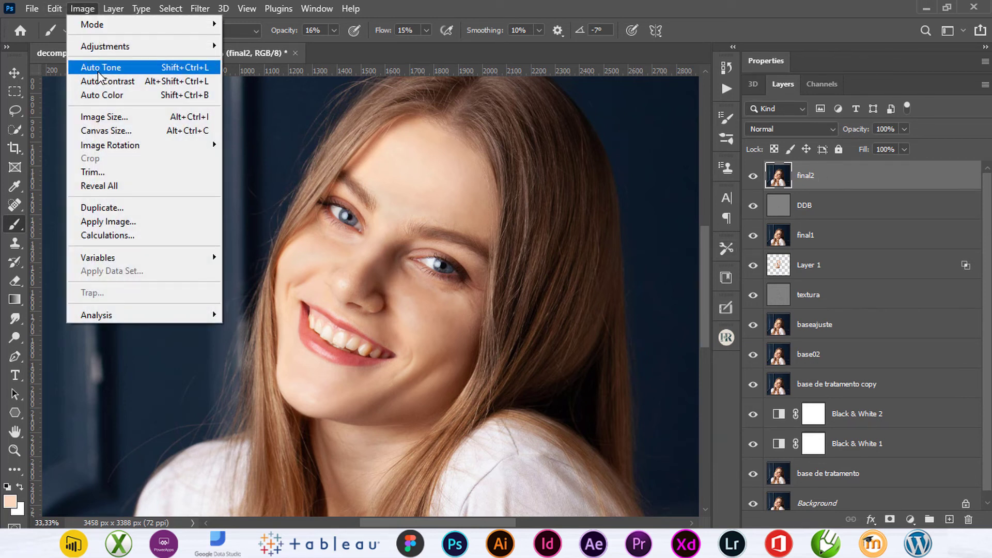
pyautogui.click(122, 223)
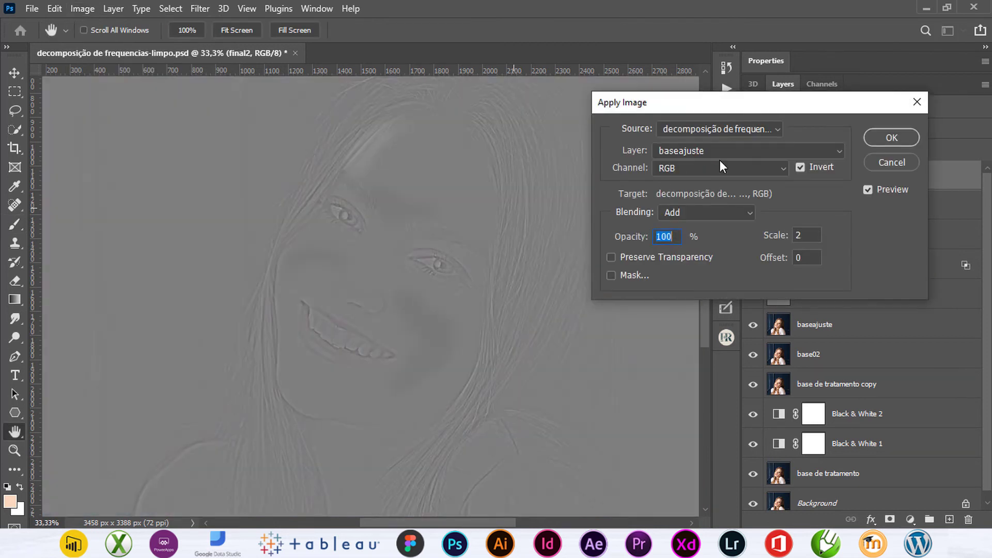
pyautogui.click(748, 150)
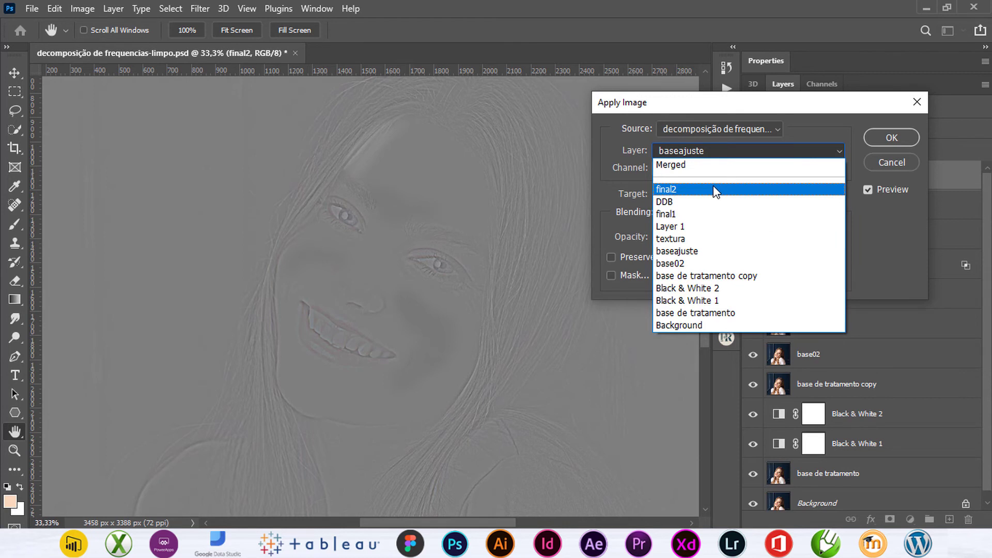
pyautogui.click(710, 213)
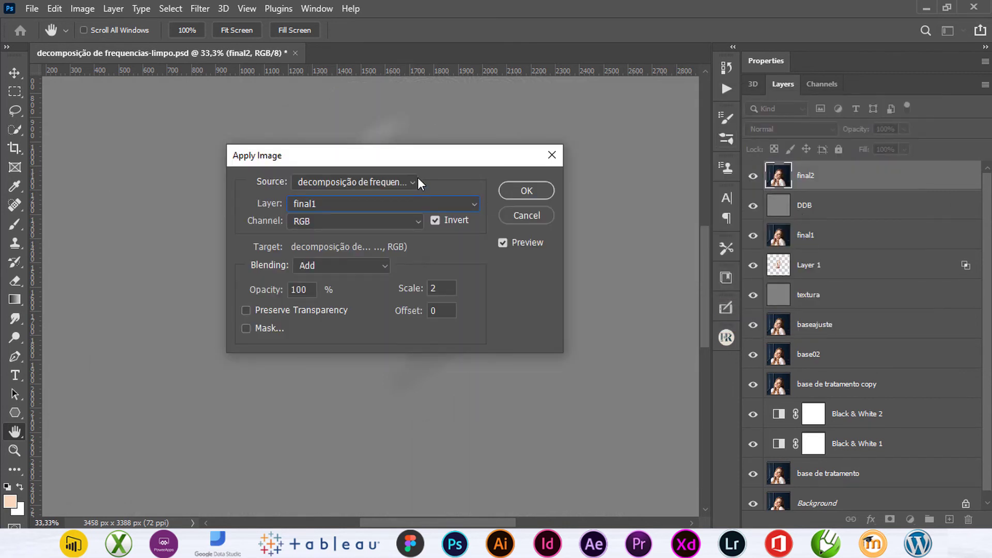
pyautogui.moveTo(447, 157); pyautogui.dragTo(545, 135)
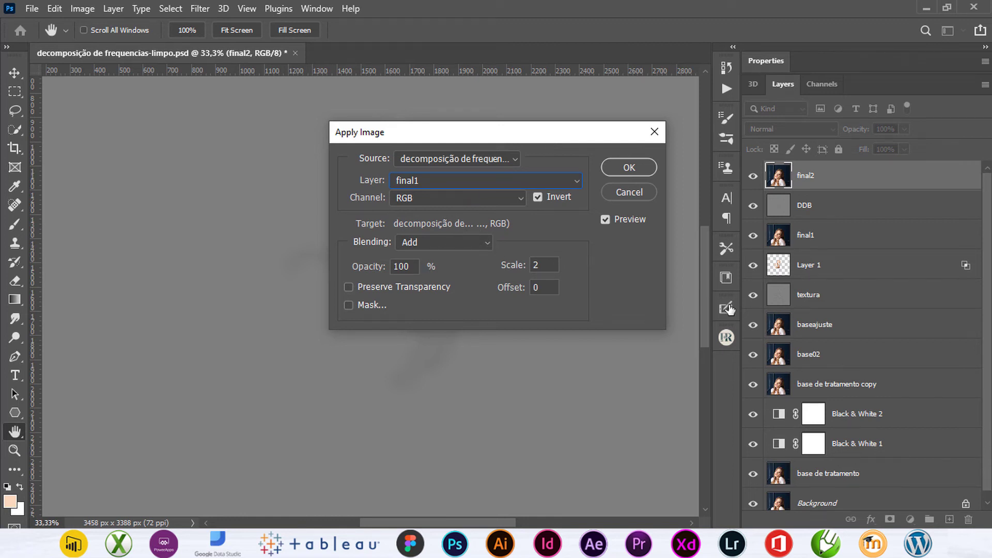
pyautogui.click(483, 241)
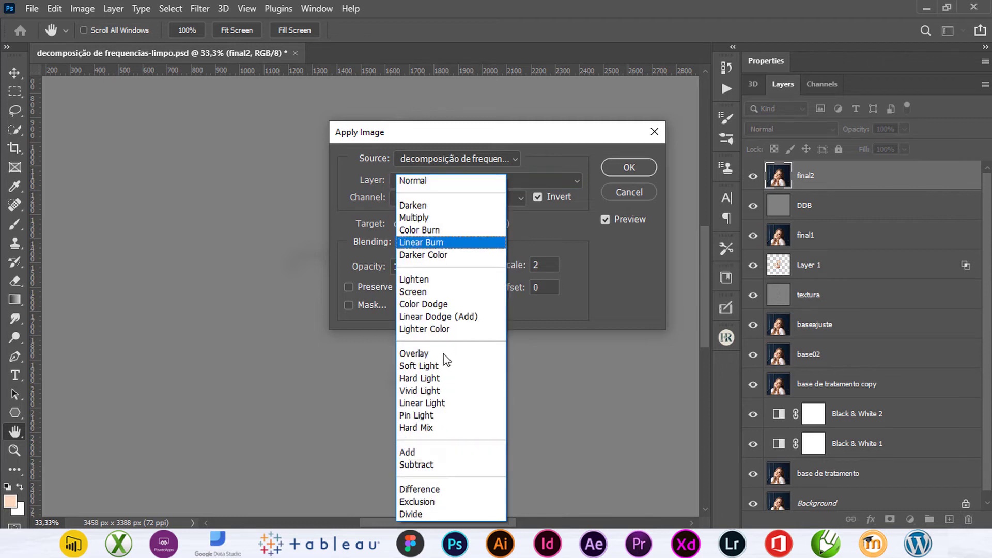
pyautogui.press('Up')
pyautogui.press('Up')
pyautogui.press('Up')
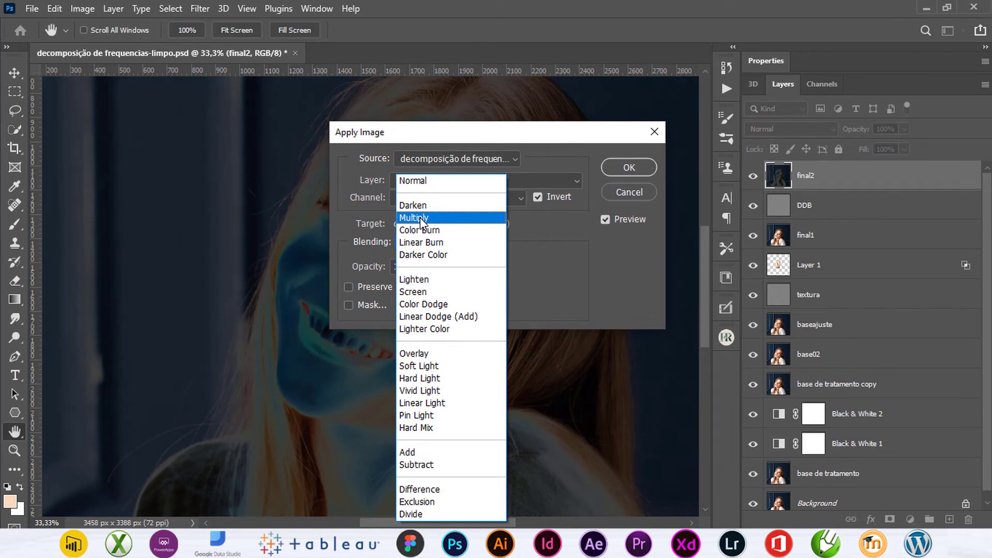
pyautogui.click(422, 218)
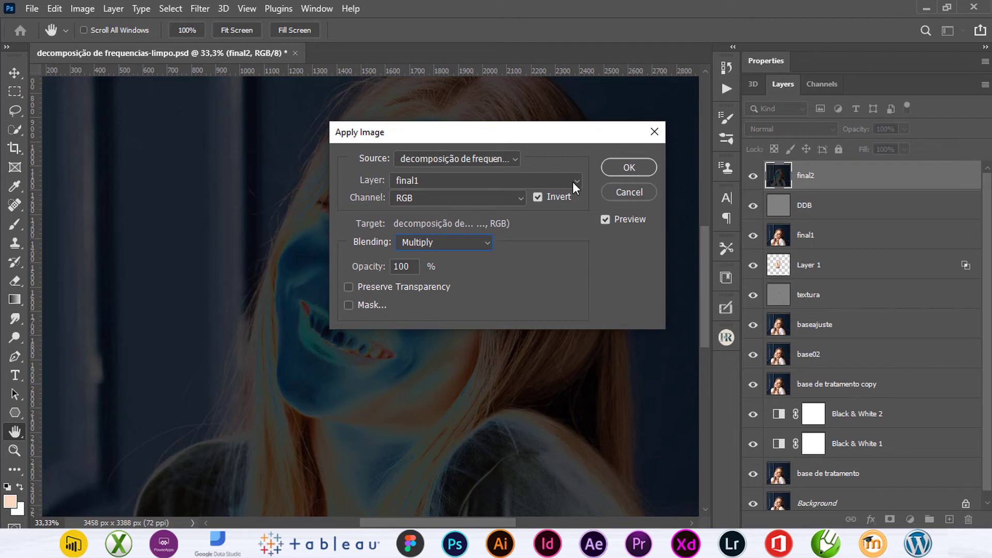
pyautogui.click(539, 197)
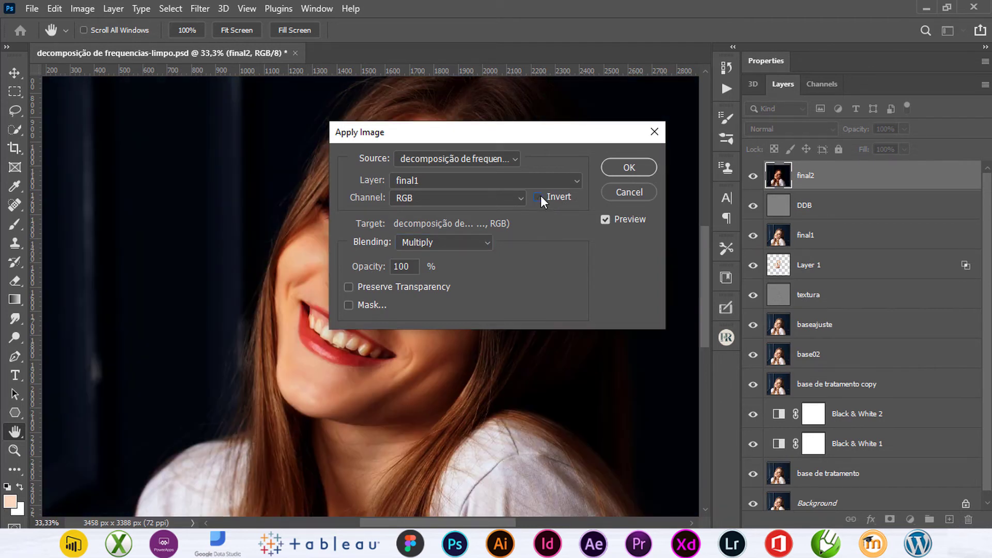
pyautogui.moveTo(545, 140); pyautogui.dragTo(482, 189)
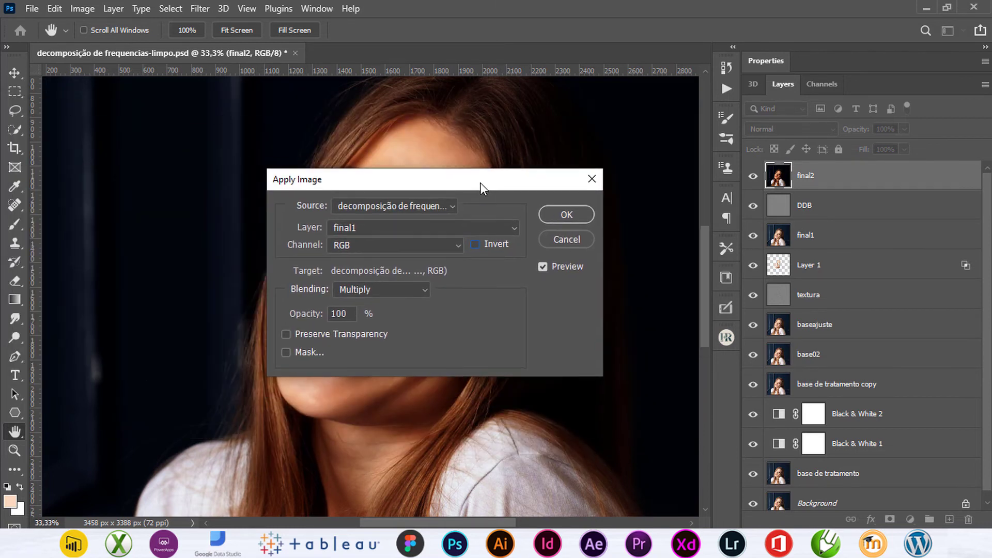
pyautogui.click(576, 212)
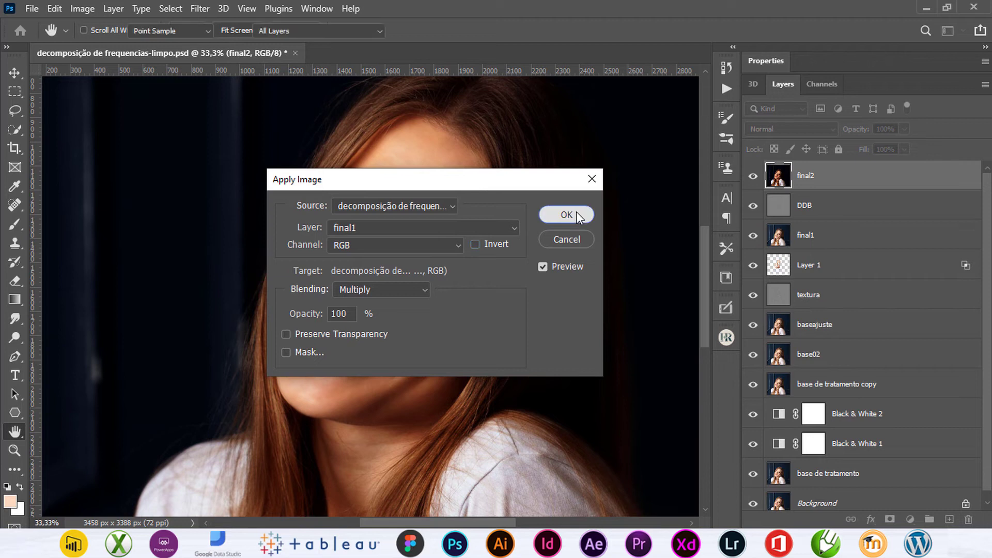
# Step: Zoom out to compare with the Background, then set final2's layer opacity to 50%
pyautogui.press('b')
pyautogui.hotkey('ctrl', '-')
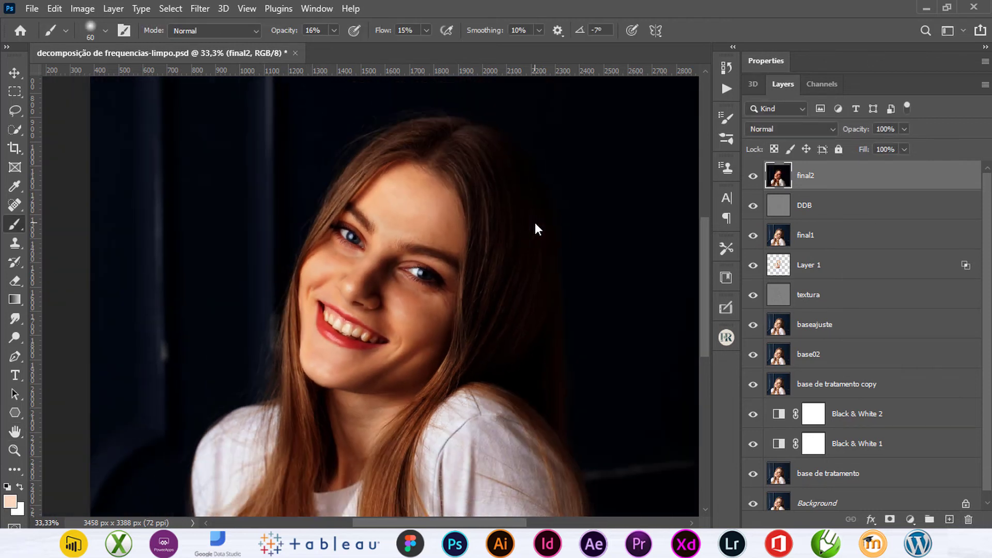
pyautogui.hotkey('ctrl', '-')
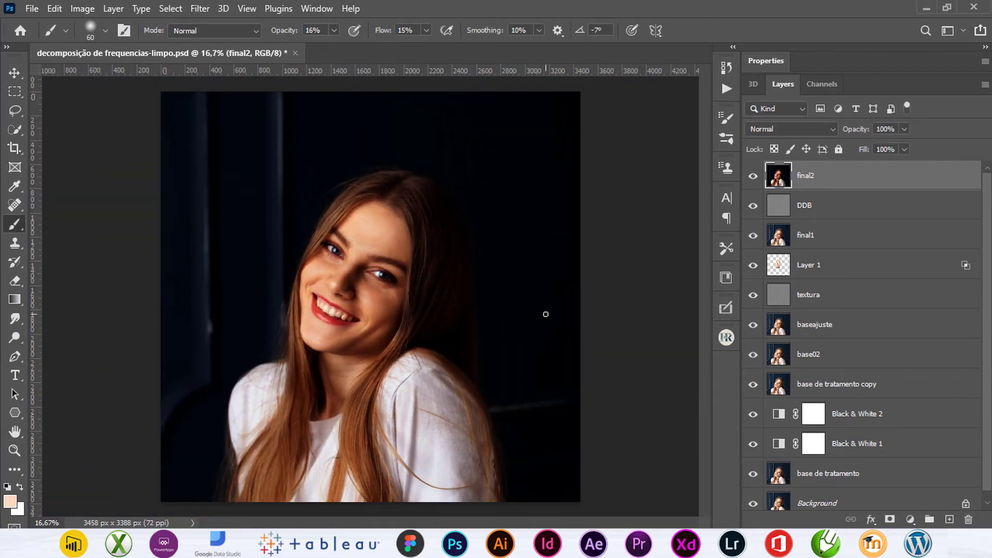
pyautogui.scroll(-1, 760, 497)
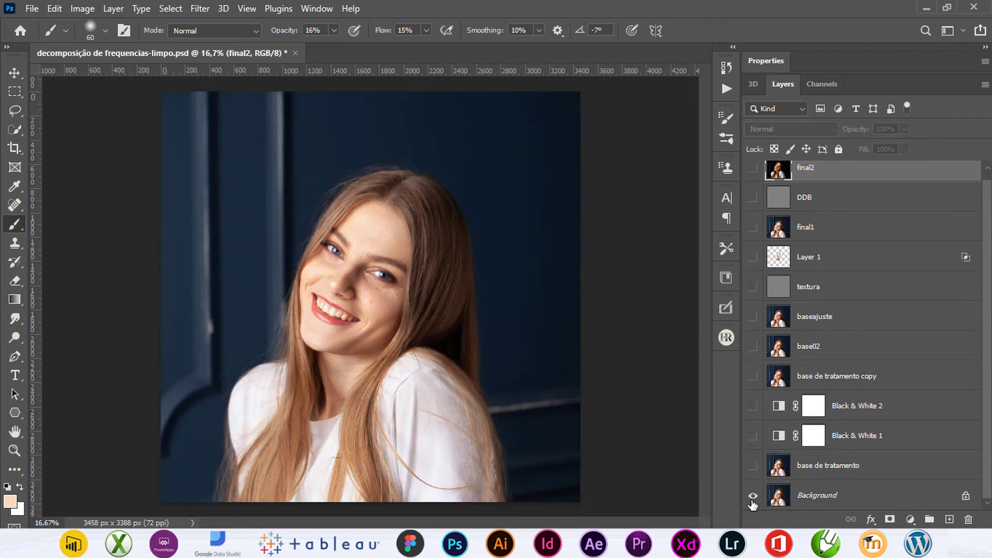
pyautogui.keyDown('alt'); pyautogui.click(752, 497); pyautogui.keyUp('alt')
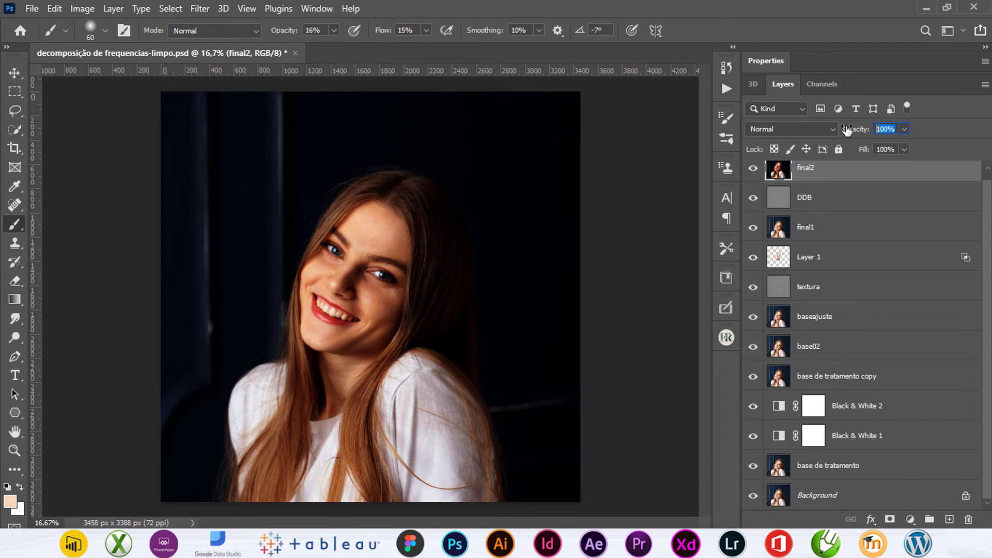
pyautogui.write('50')
pyautogui.press('Return')
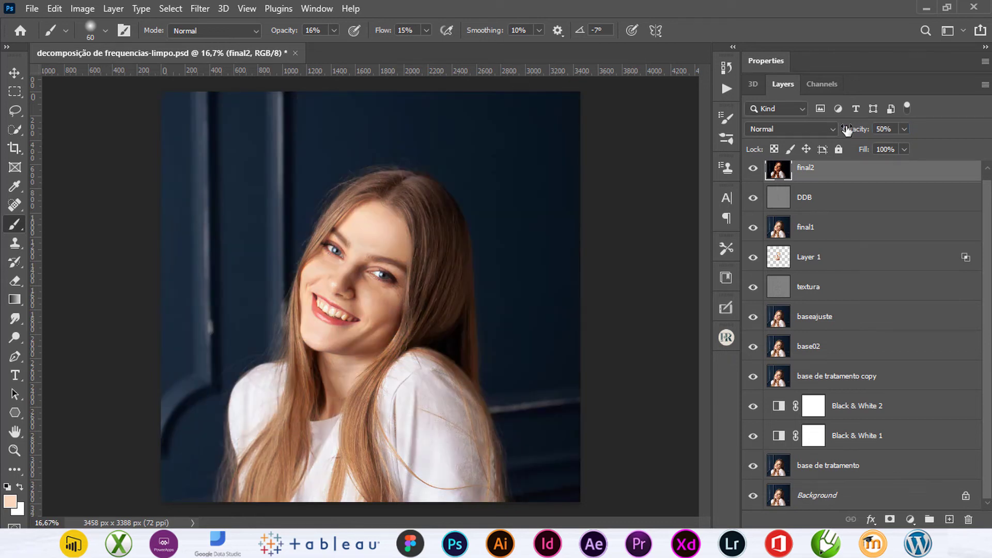
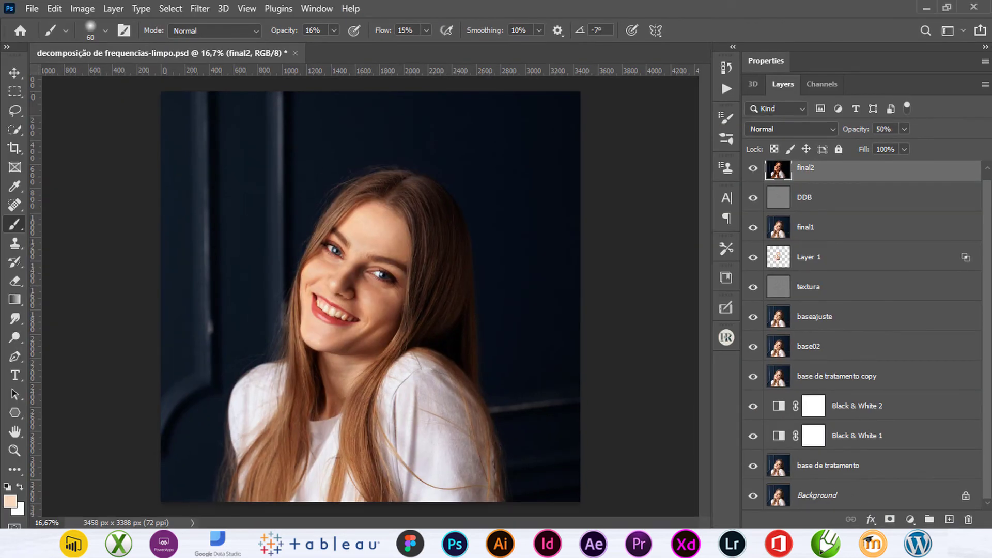
# Step: Mask final2 and paint out its left and top background with a 100% opacity, 100% flow brush
pyautogui.click(890, 519)
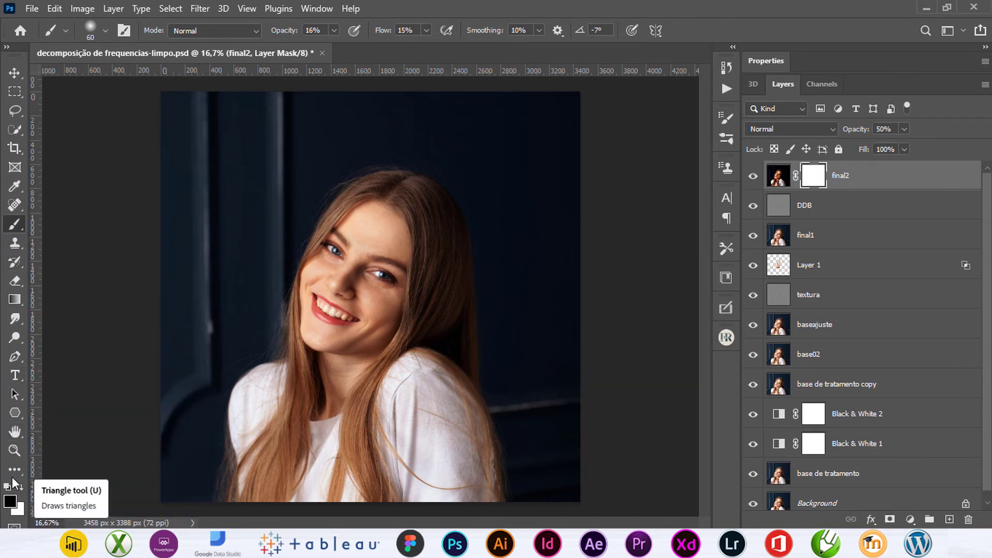
pyautogui.click(312, 29)
pyautogui.write('100')
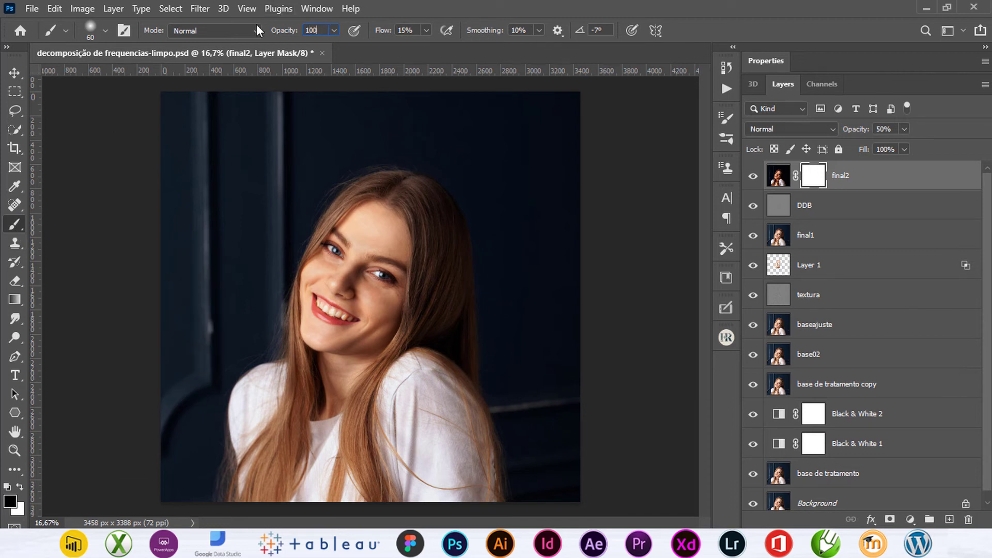
pyautogui.click(406, 30)
pyautogui.write('100')
pyautogui.press('Return')
pyautogui.moveTo(186, 204)
pyautogui.mouseDown()
pyautogui.moveTo(160, 266)
pyautogui.moveTo(188, 93)
pyautogui.moveTo(166, 448)
pyautogui.moveTo(206, 184)
pyautogui.mouseUp()
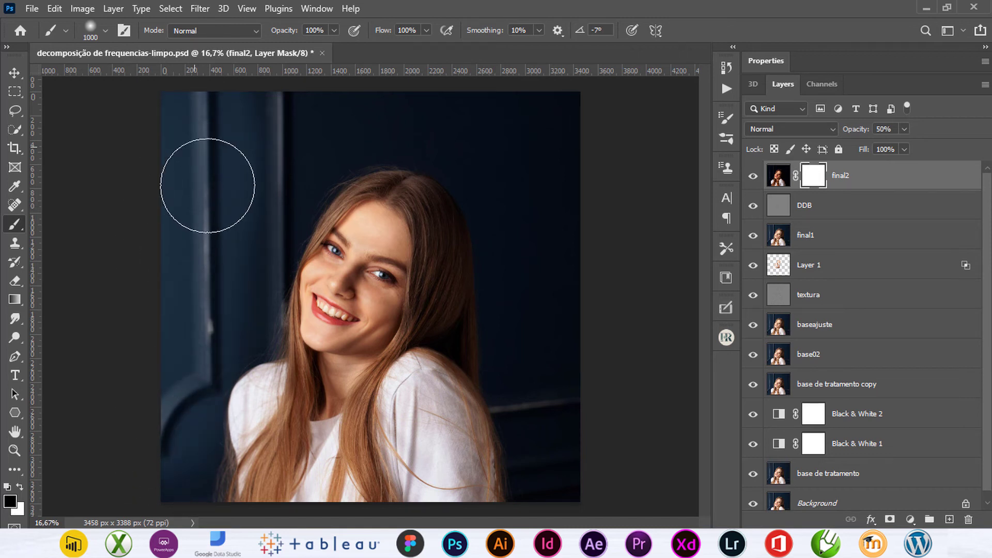
pyautogui.moveTo(400, 108)
pyautogui.mouseDown()
pyautogui.moveTo(572, 115)
pyautogui.moveTo(596, 483)
pyautogui.moveTo(550, 381)
pyautogui.moveTo(521, 180)
pyautogui.moveTo(492, 148)
pyautogui.moveTo(410, 140)
pyautogui.moveTo(299, 159)
pyautogui.moveTo(266, 215)
pyautogui.moveTo(193, 239)
pyautogui.moveTo(177, 476)
pyautogui.moveTo(383, 377)
pyautogui.moveTo(425, 145)
pyautogui.moveTo(591, 165)
pyautogui.mouseUp()
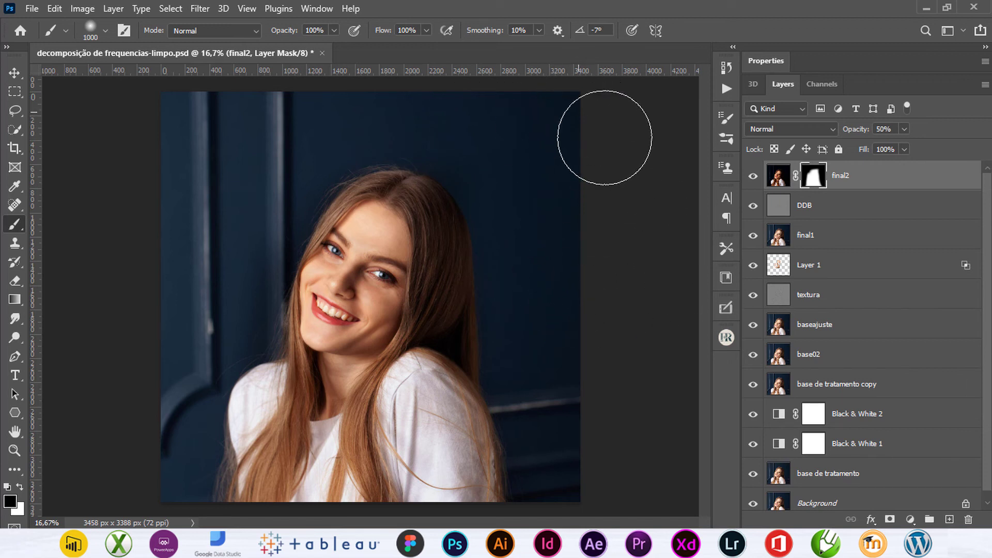
# Step: Zoom in and center the view on the woman's smile
pyautogui.hotkey('ctrl', '+')
pyautogui.hotkey('ctrl', '+')
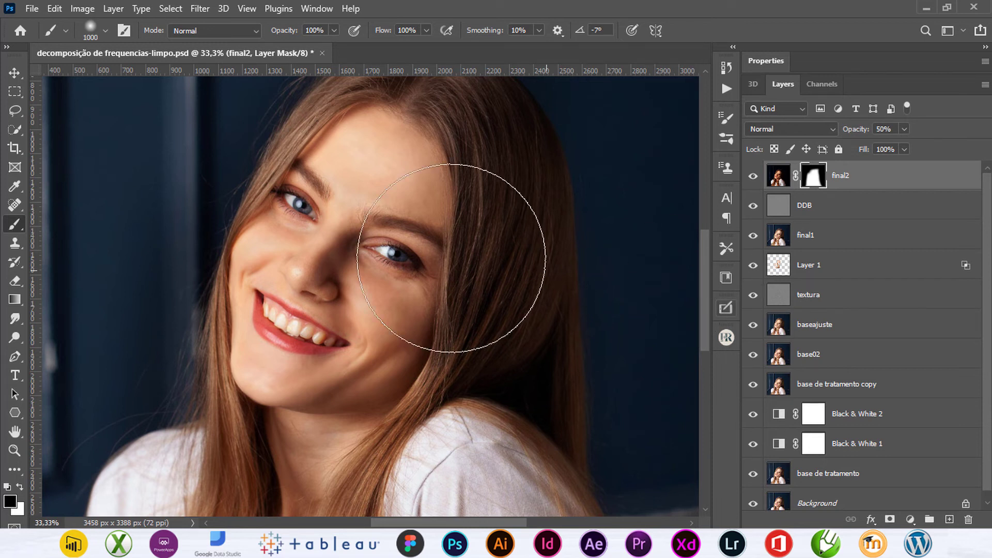
pyautogui.hotkey('ctrl', '+')
pyautogui.hotkey('ctrl', '+')
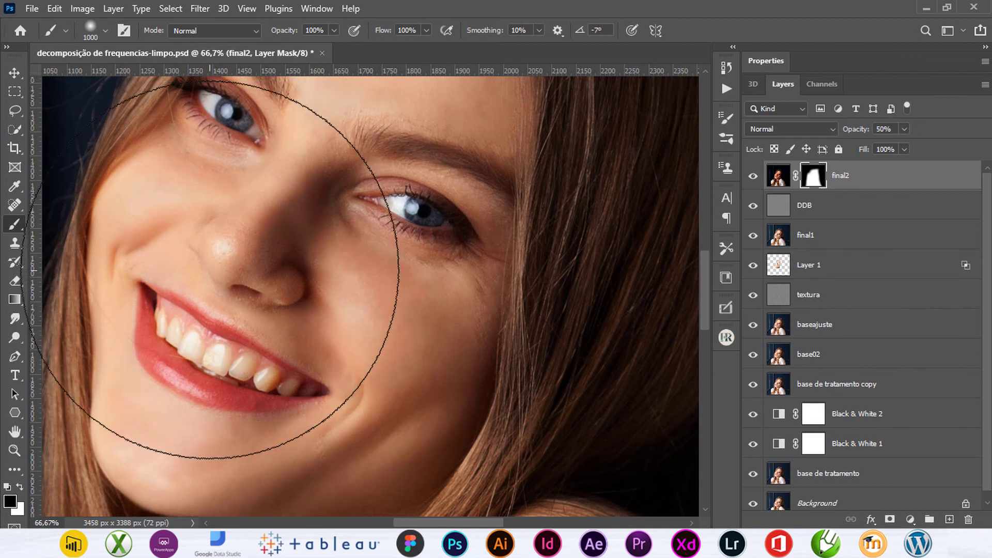
pyautogui.moveTo(222, 330); pyautogui.dragTo(456, 210)
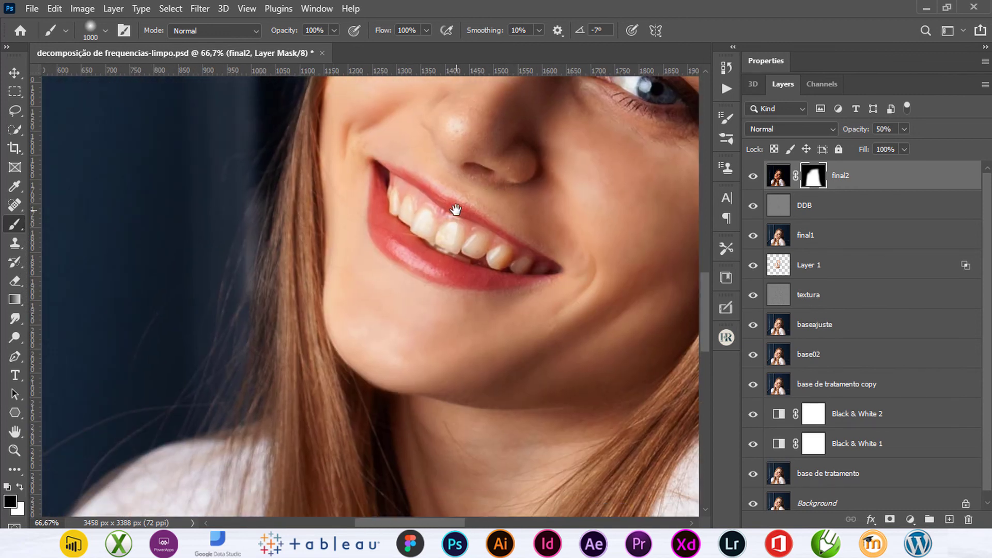
pyautogui.hotkey('ctrl', '+')
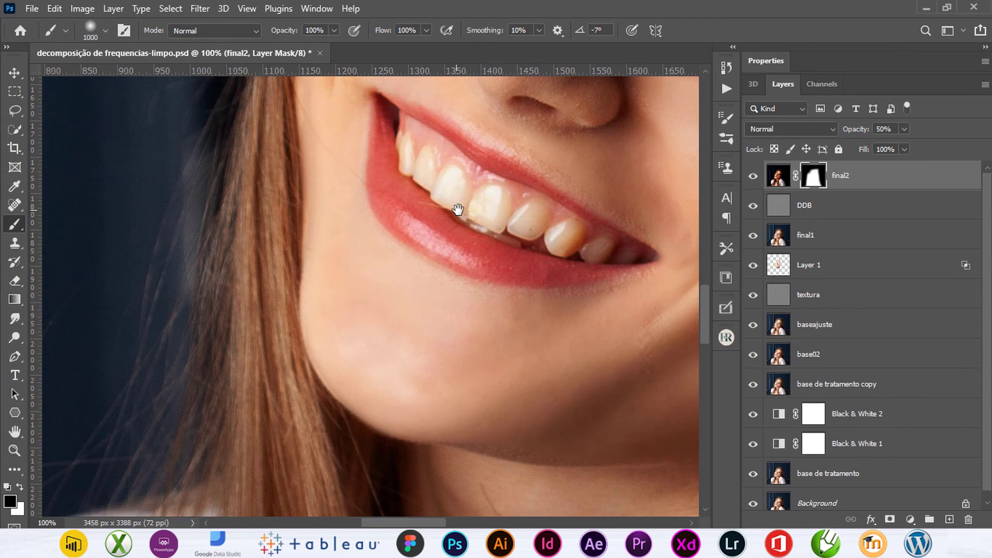
pyautogui.moveTo(458, 209); pyautogui.dragTo(371, 240)
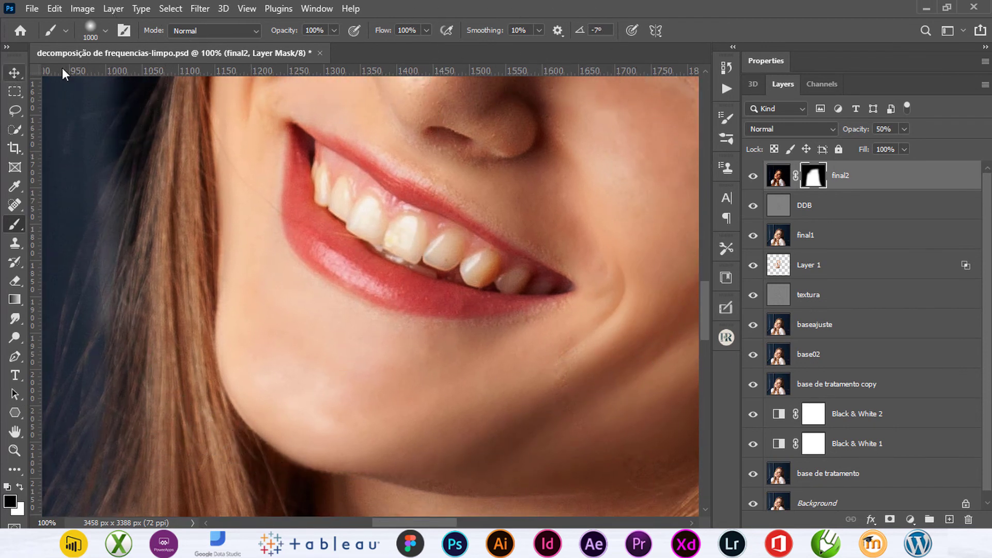
# Step: Set the brush size to 31 px for fine work around the mouth
pyautogui.click(105, 29)
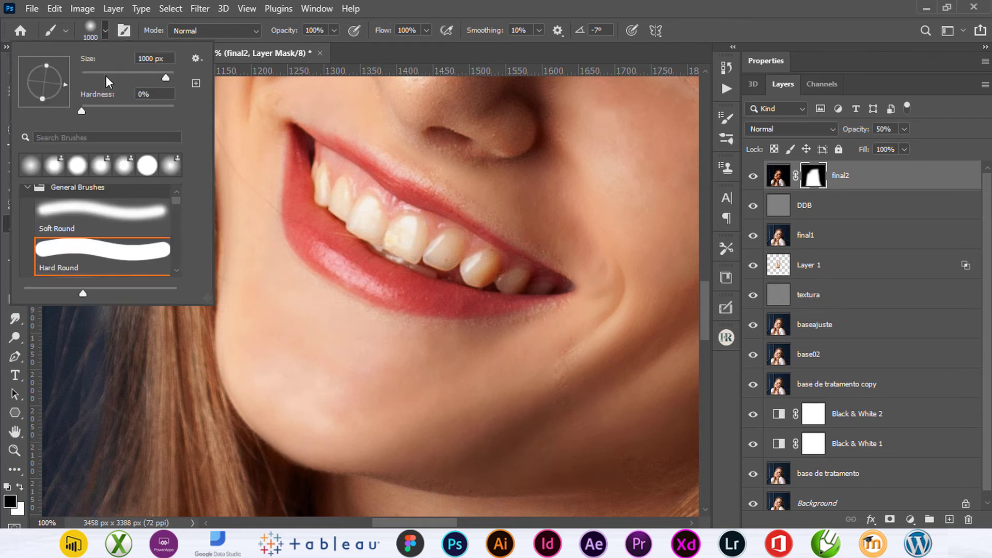
pyautogui.moveTo(104, 72); pyautogui.dragTo(95, 73)
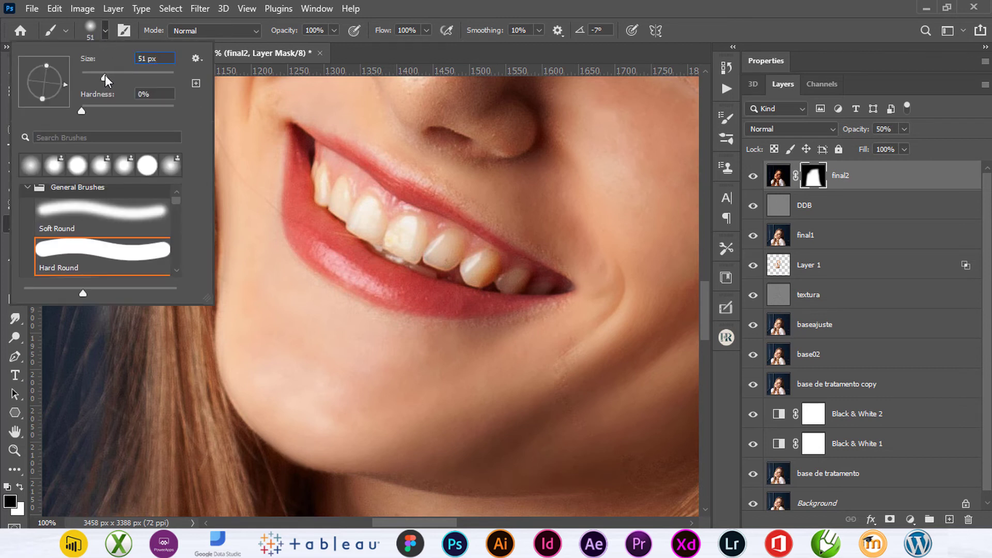
pyautogui.click(103, 29)
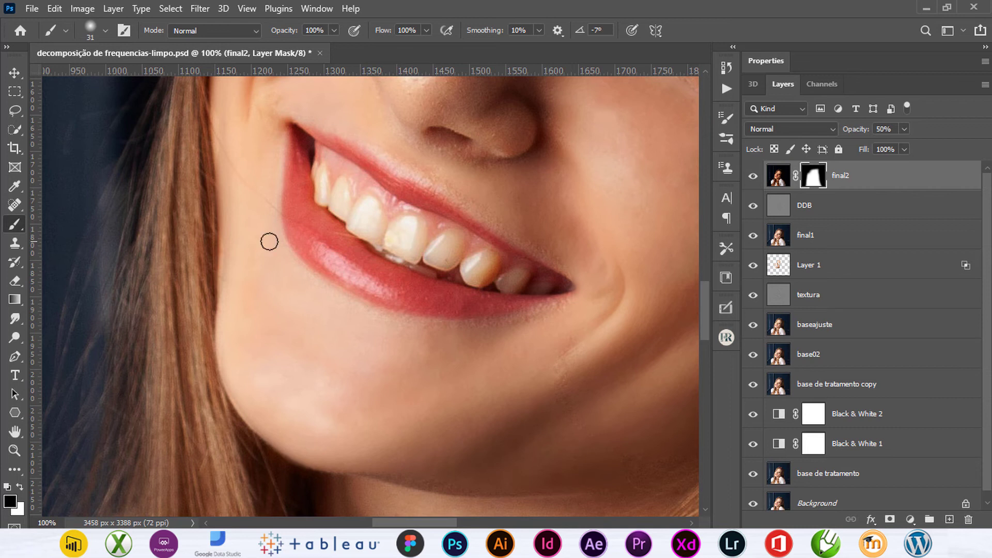
pyautogui.click(19, 131)
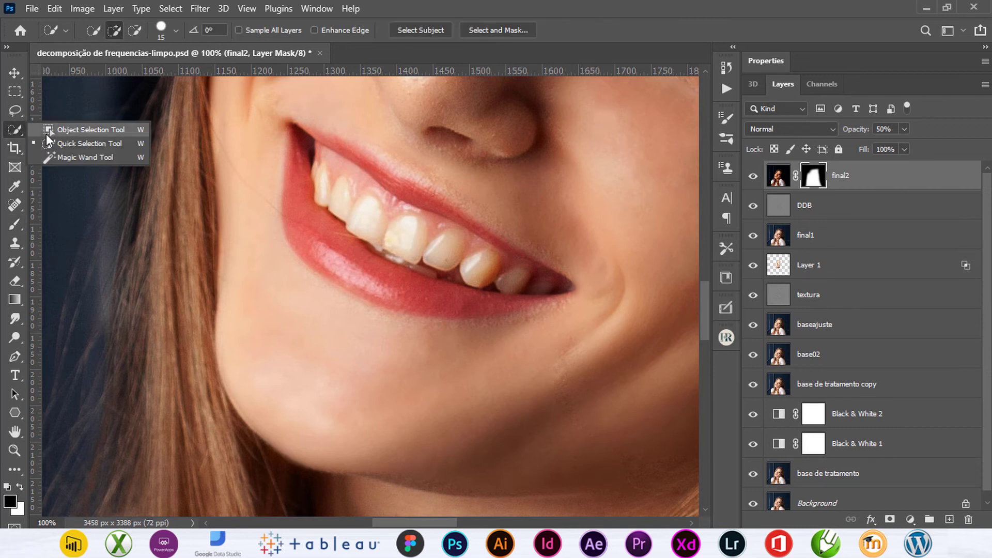
# Step: Quick-select the front and neighbouring teeth on the final2 image
pyautogui.click(71, 142)
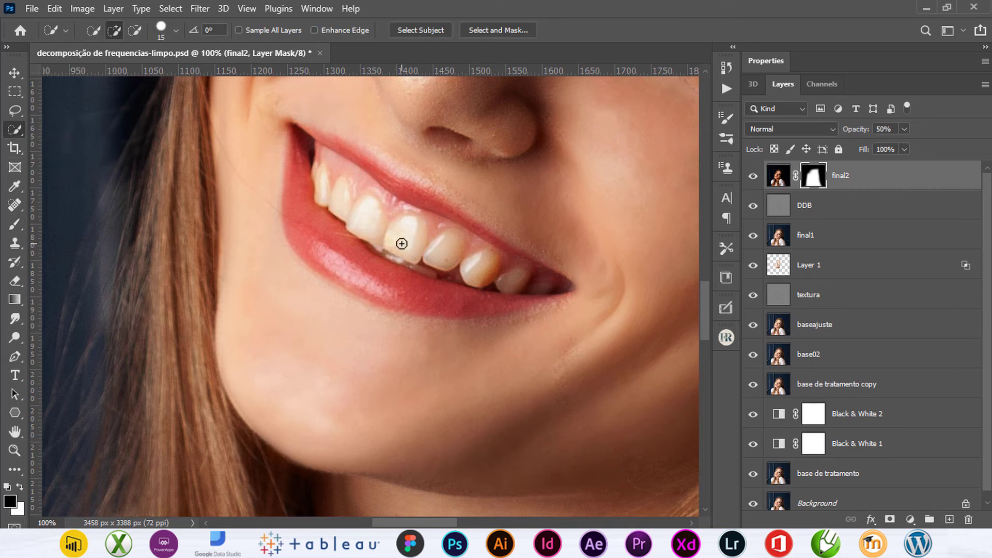
pyautogui.moveTo(403, 244); pyautogui.dragTo(410, 253)
pyautogui.click(778, 175)
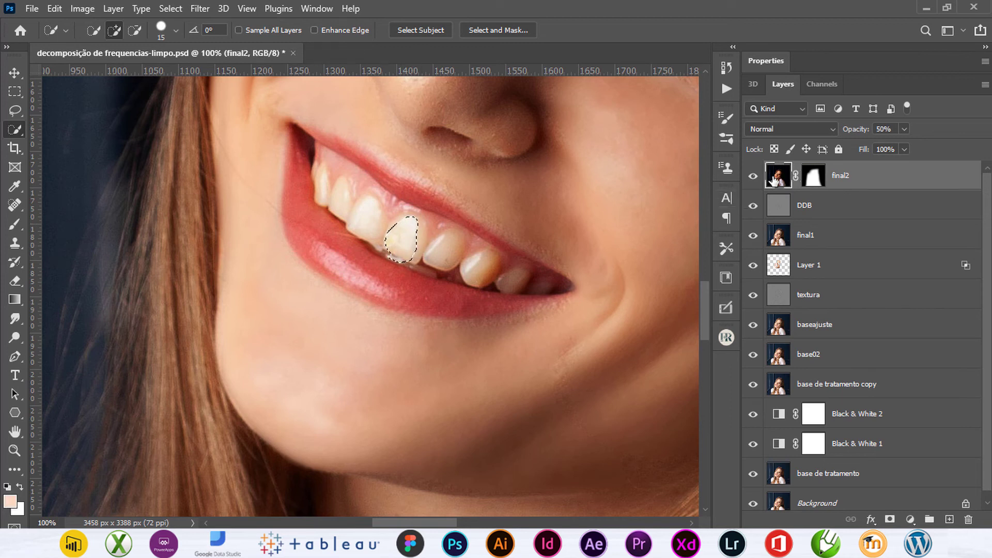
pyautogui.moveTo(445, 259)
pyautogui.mouseDown()
pyautogui.moveTo(455, 241)
pyautogui.moveTo(426, 244)
pyautogui.moveTo(530, 277)
pyautogui.mouseUp()
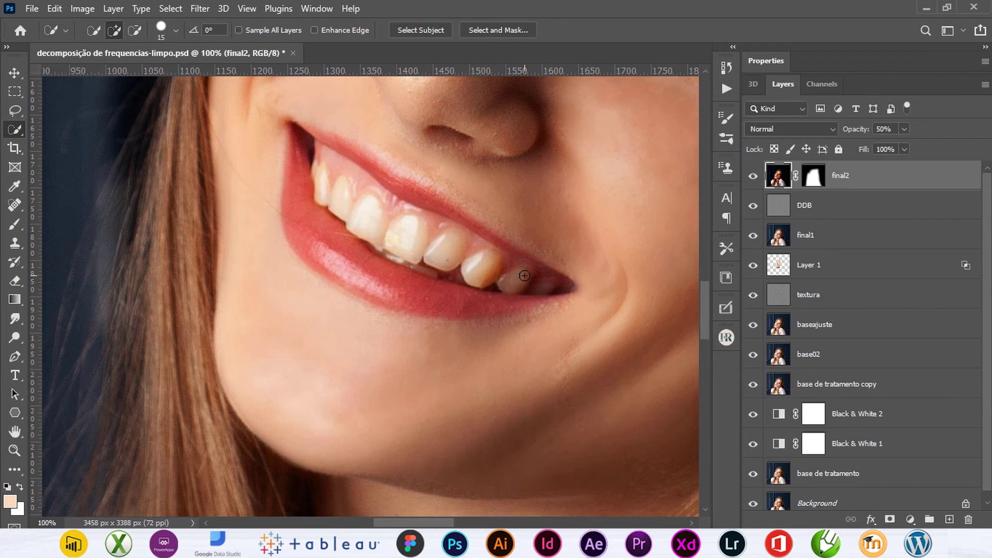
pyautogui.hotkey('ctrl', '+')
pyautogui.moveTo(466, 184); pyautogui.dragTo(472, 314)
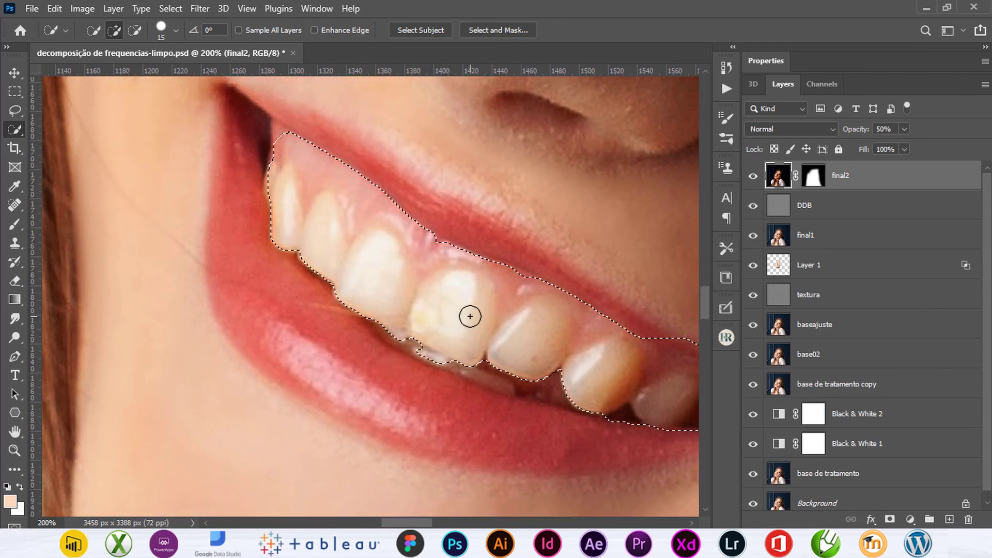
# Step: Subtract the upper gum from the teeth selection with an Alt-held Lasso
pyautogui.click(16, 111)
pyautogui.press('alt')
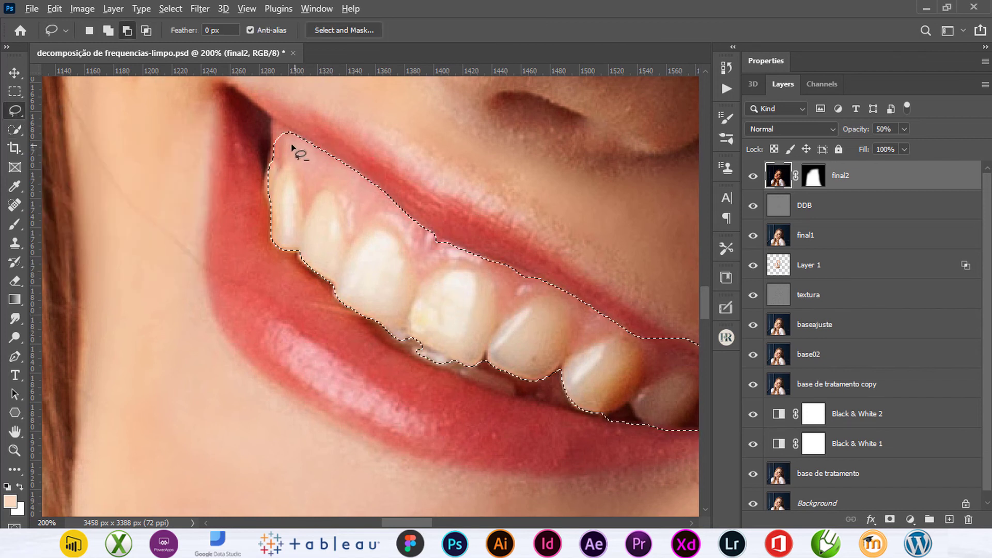
pyautogui.moveTo(268, 164); pyautogui.dragTo(345, 240)
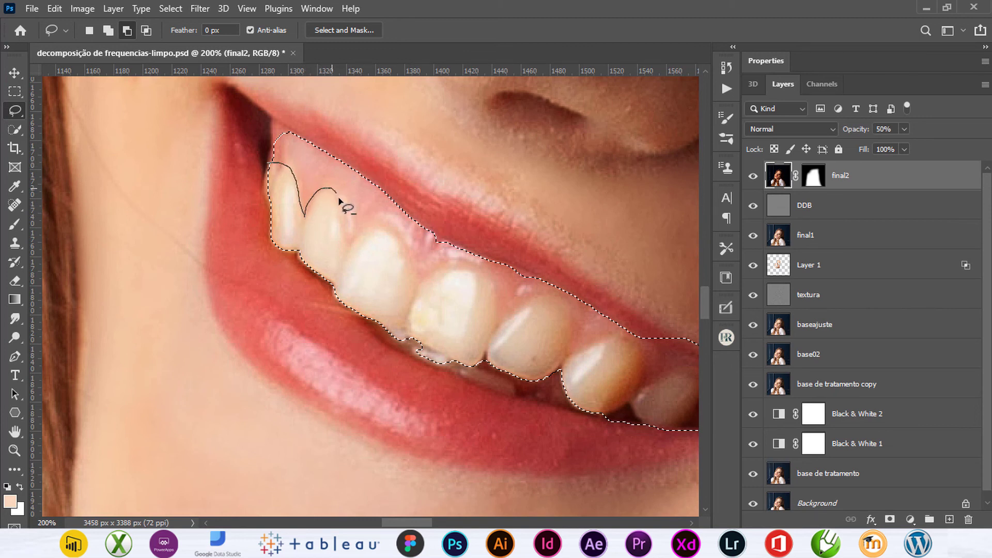
pyautogui.moveTo(345, 240)
pyautogui.mouseDown()
pyautogui.moveTo(405, 194)
pyautogui.moveTo(328, 110)
pyautogui.moveTo(269, 163)
pyautogui.mouseUp()
pyautogui.moveTo(375, 217)
pyautogui.mouseDown()
pyautogui.moveTo(416, 255)
pyautogui.moveTo(417, 283)
pyautogui.moveTo(453, 267)
pyautogui.moveTo(486, 273)
pyautogui.moveTo(501, 335)
pyautogui.moveTo(558, 299)
pyautogui.moveTo(538, 219)
pyautogui.moveTo(381, 197)
pyautogui.moveTo(374, 217)
pyautogui.mouseUp()
# Step: Trim the selection along the back teeth and the lower tooth gap
pyautogui.moveTo(612, 288)
pyautogui.mouseDown()
pyautogui.moveTo(438, 181)
pyautogui.moveTo(455, 200)
pyautogui.mouseUp()
pyautogui.press('alt')
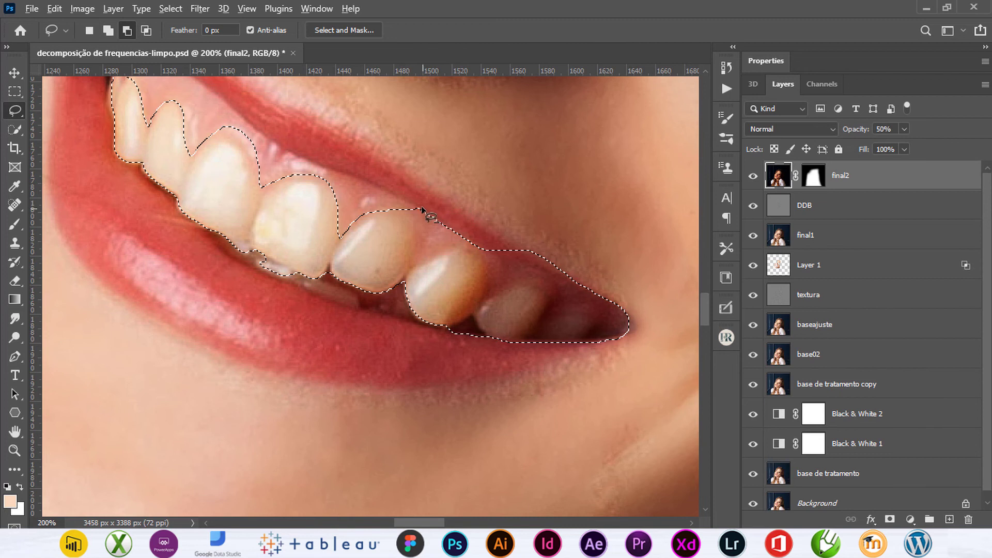
pyautogui.moveTo(415, 233)
pyautogui.mouseDown()
pyautogui.moveTo(417, 265)
pyautogui.moveTo(447, 249)
pyautogui.mouseUp()
pyautogui.moveTo(491, 275); pyautogui.dragTo(481, 298)
pyautogui.moveTo(531, 273)
pyautogui.mouseDown()
pyautogui.moveTo(553, 312)
pyautogui.moveTo(592, 314)
pyautogui.mouseUp()
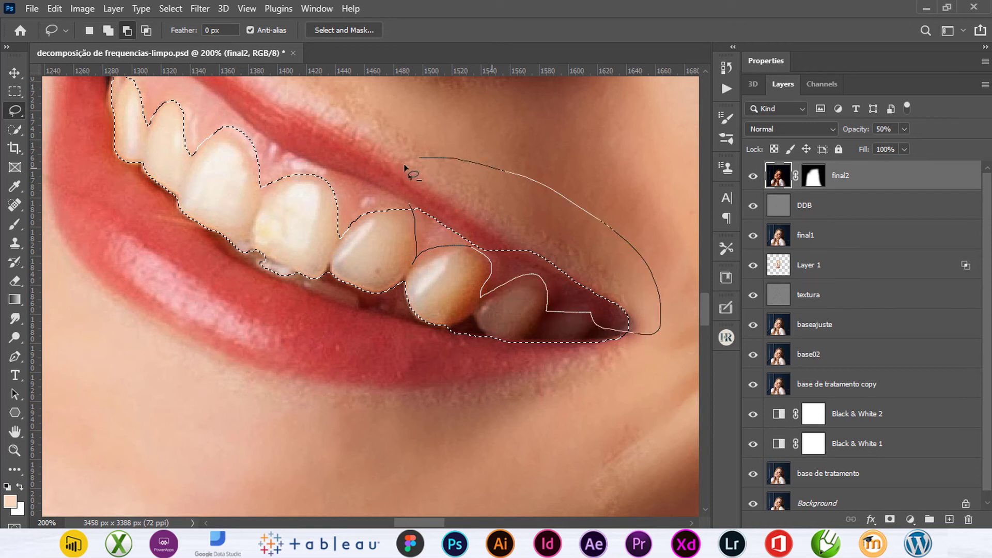
pyautogui.moveTo(659, 294); pyautogui.dragTo(414, 212)
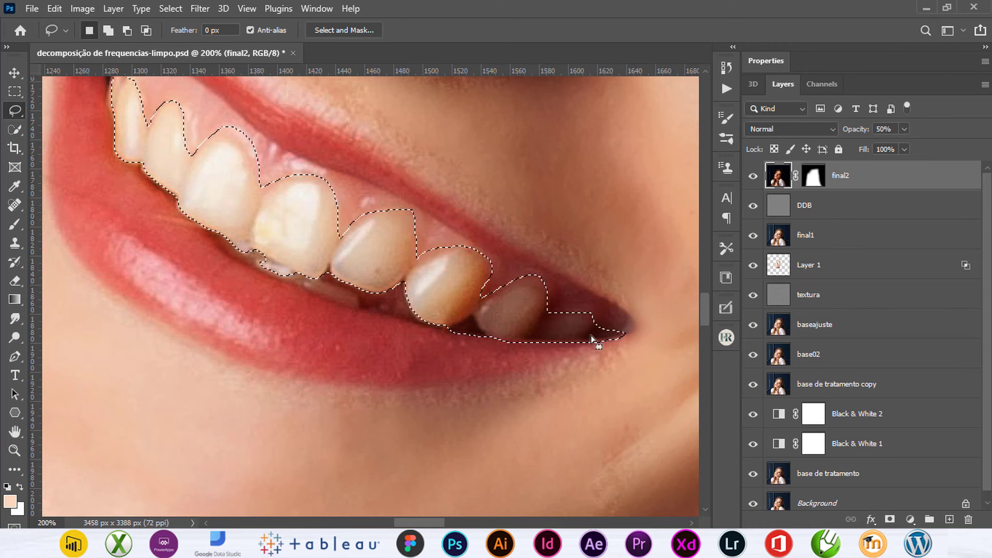
pyautogui.moveTo(645, 316)
pyautogui.mouseDown()
pyautogui.moveTo(602, 328)
pyautogui.moveTo(640, 315)
pyautogui.mouseUp()
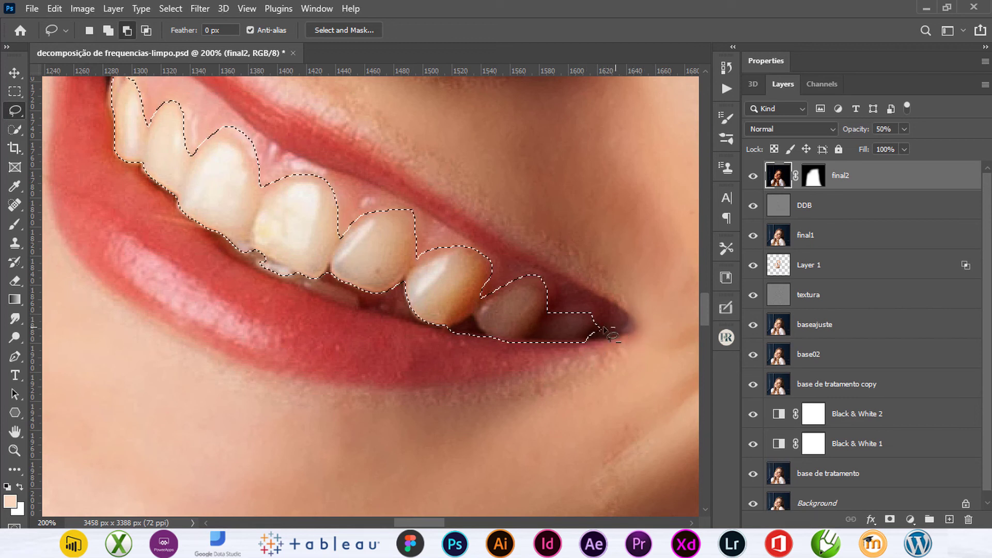
pyautogui.press('alt')
pyautogui.moveTo(474, 318); pyautogui.dragTo(486, 343)
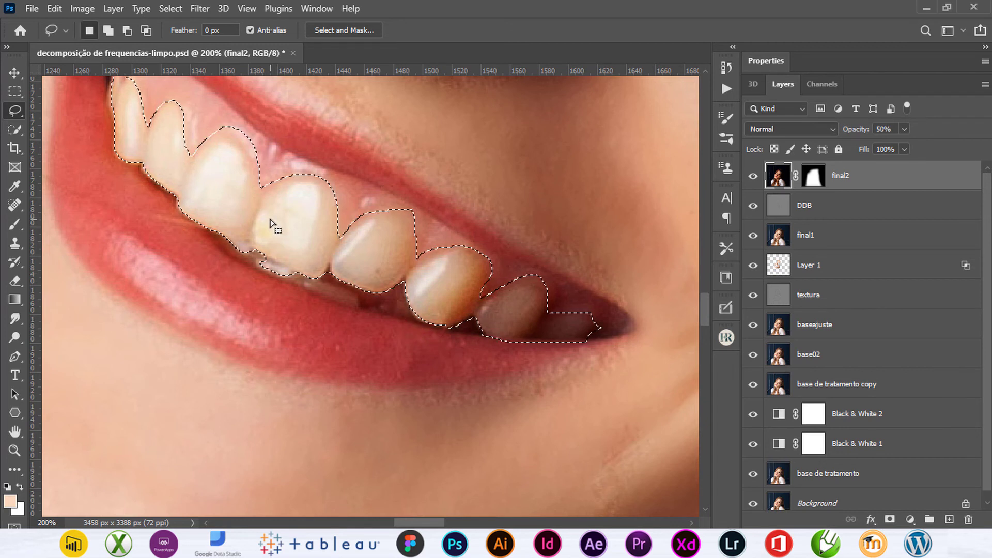
pyautogui.scroll(2, 271, 223)
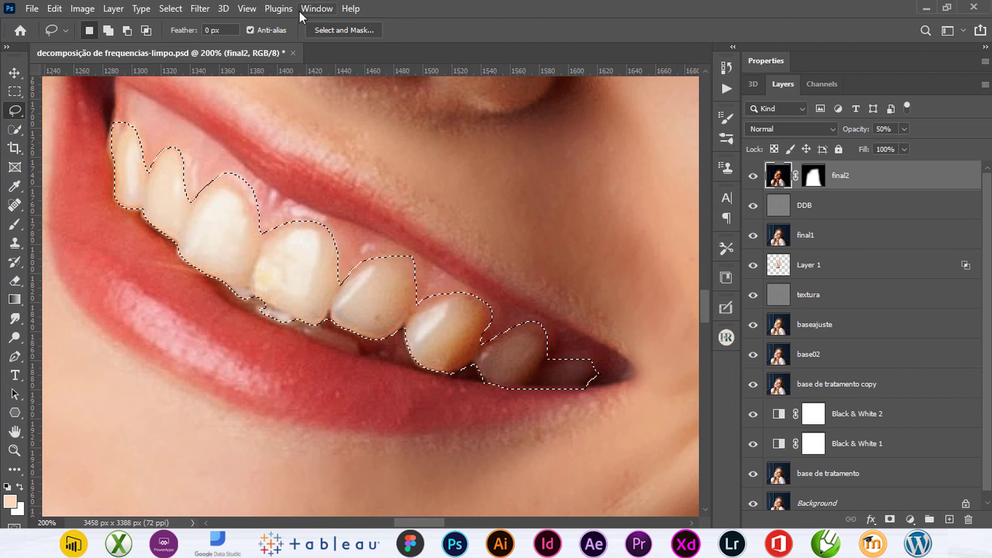
# Step: Feather the teeth selection with a 2-pixel radius and copy it to a new layer
pyautogui.click(171, 9)
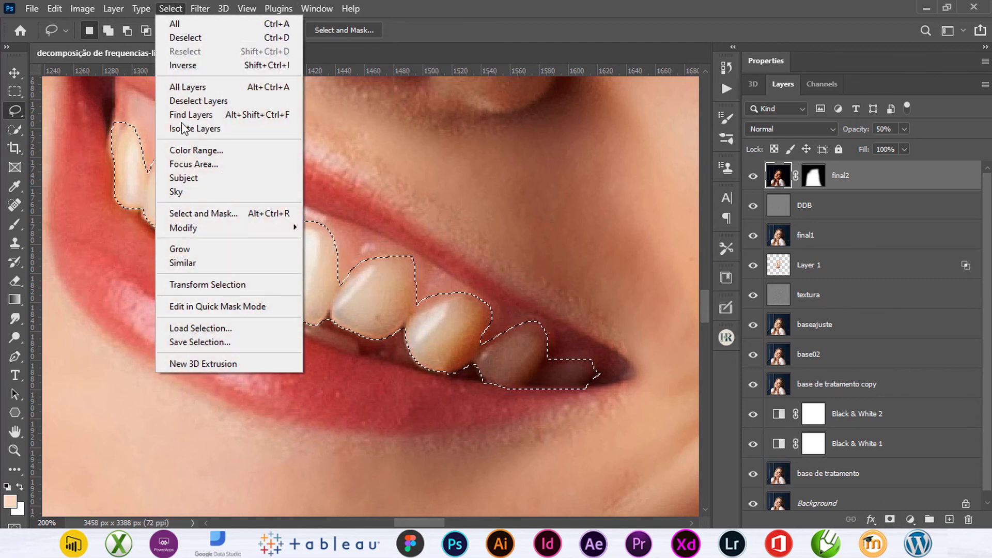
pyautogui.click(337, 282)
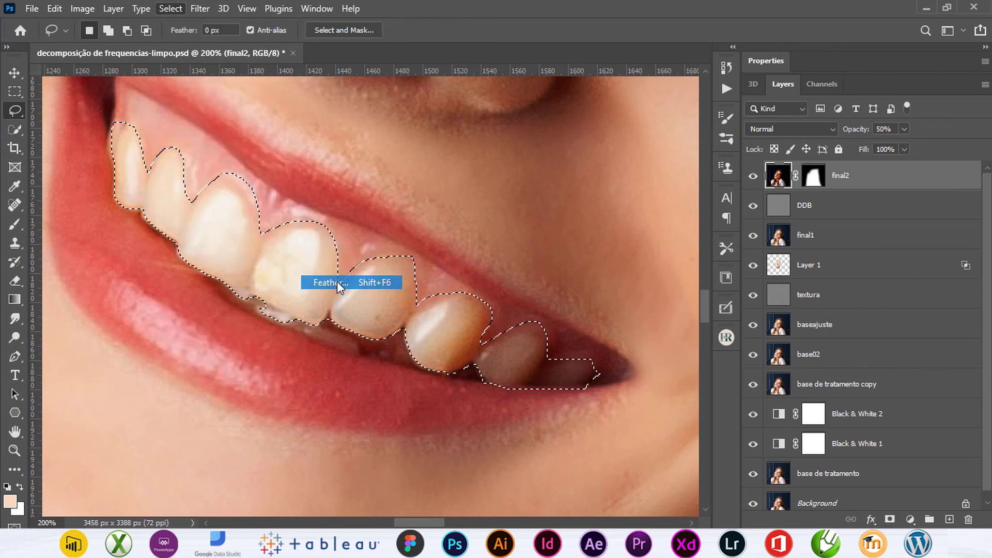
pyautogui.write('2')
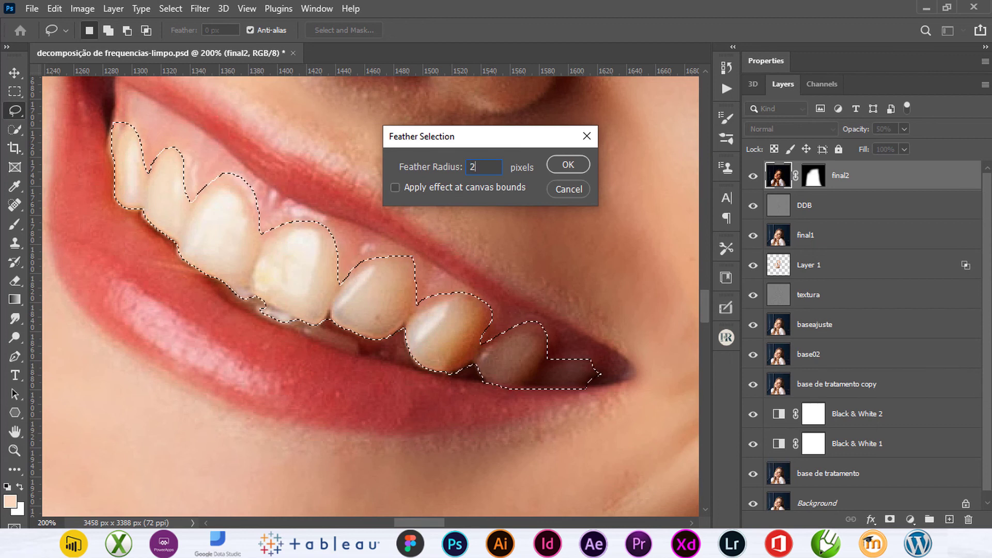
pyautogui.click(577, 159)
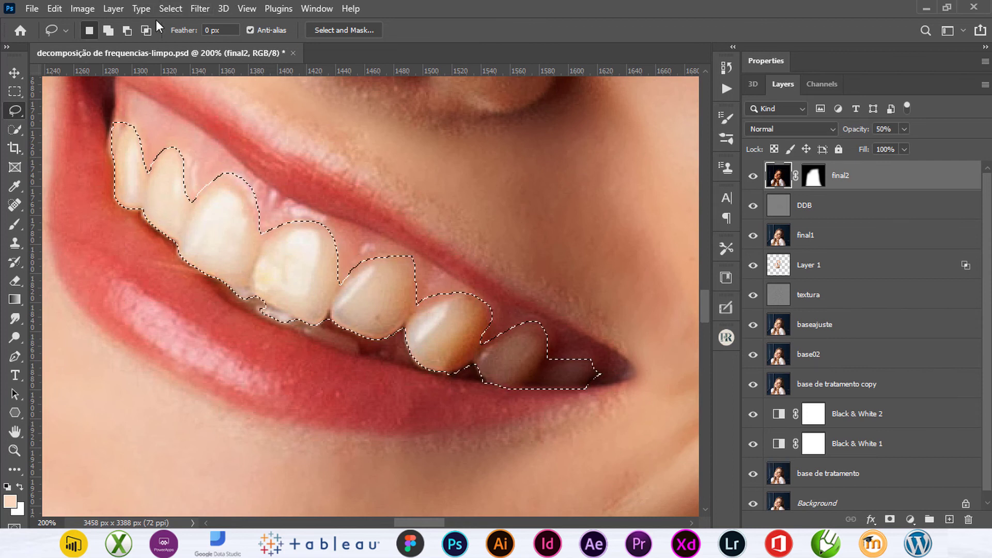
pyautogui.hotkey('ctrl', 'j')
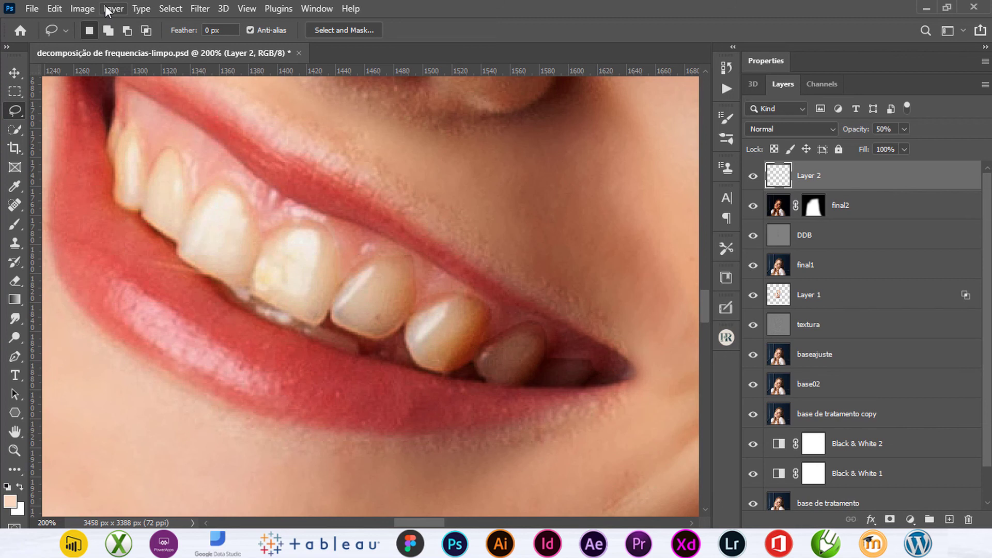
# Step: Preview a Hue/Saturation Lightness of +30 on the teeth, then cancel it
pyautogui.click(83, 9)
pyautogui.moveTo(106, 47)
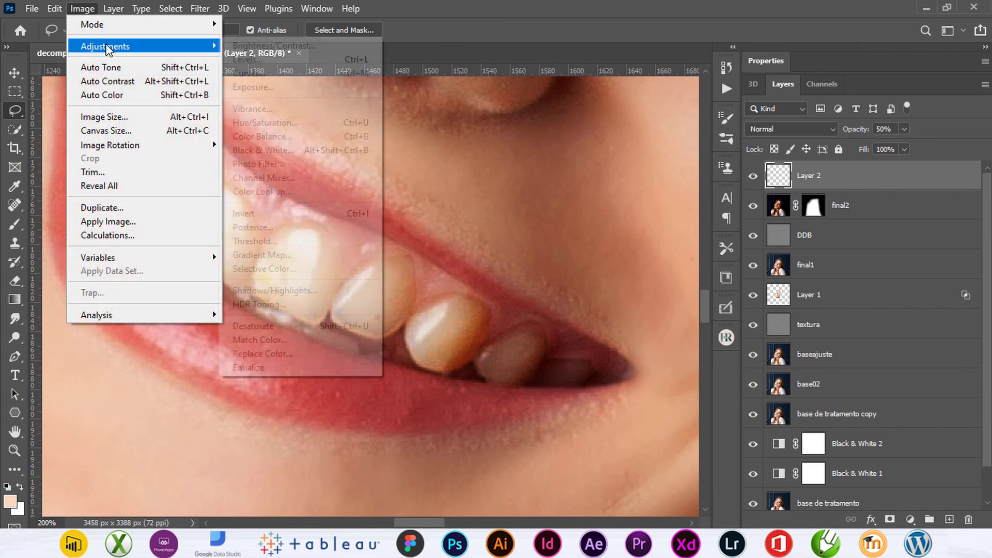
pyautogui.click(300, 123)
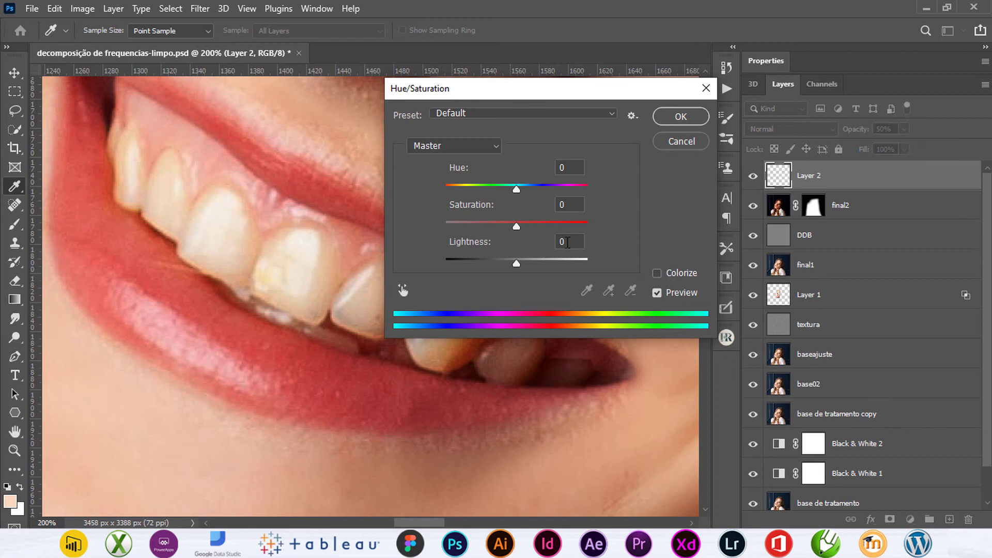
pyautogui.write('30')
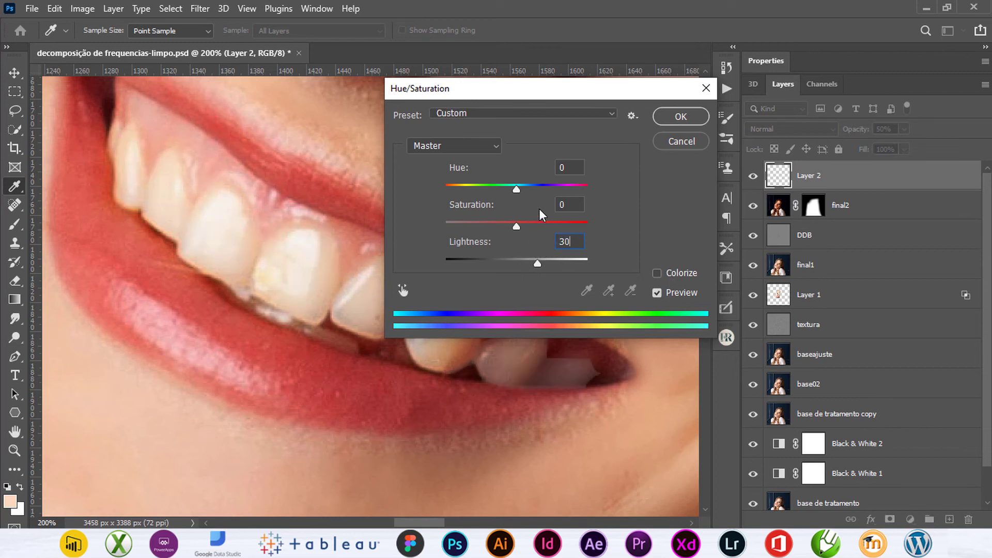
pyautogui.moveTo(575, 98)
pyautogui.mouseDown()
pyautogui.moveTo(792, 91)
pyautogui.moveTo(767, 83)
pyautogui.mouseUp()
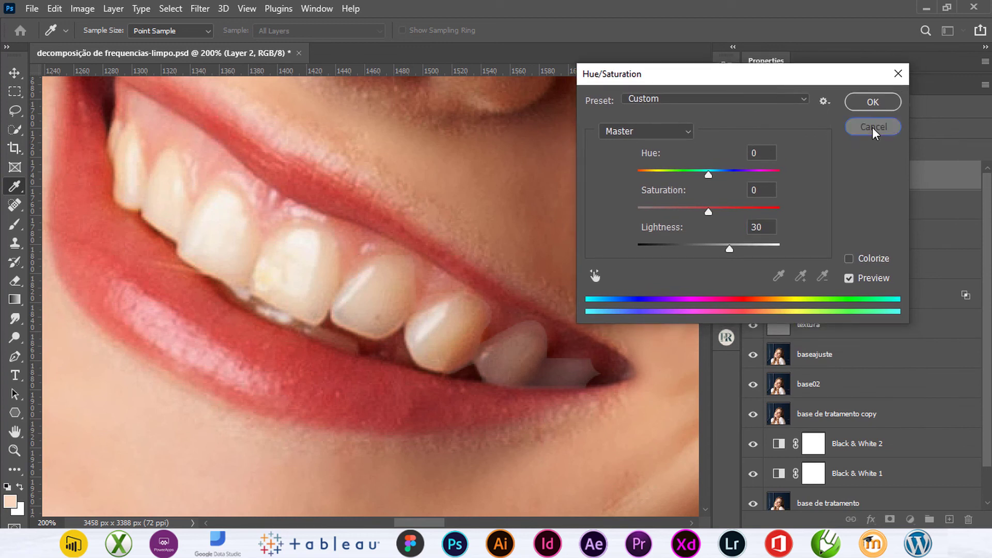
pyautogui.click(873, 127)
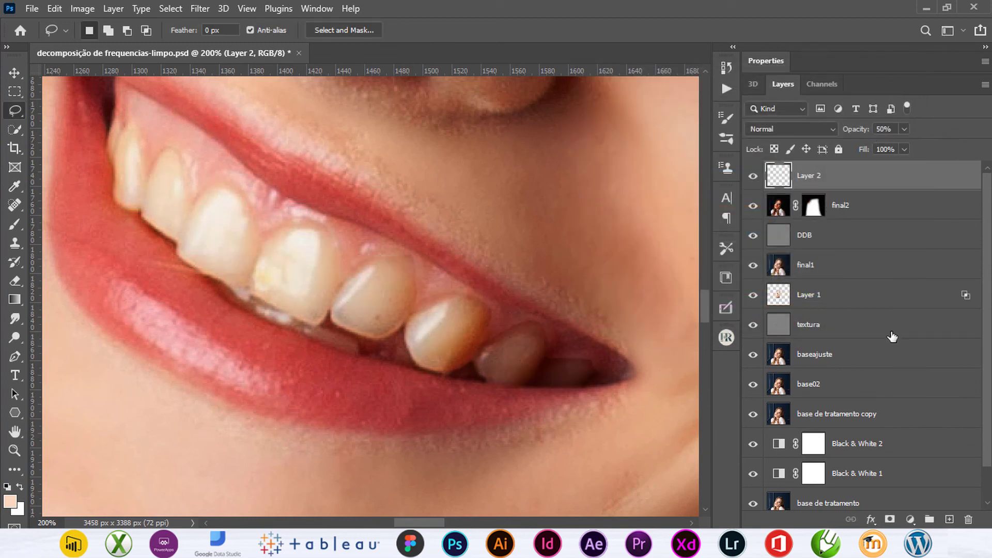
# Step: Reload the teeth selection and delete the old Layer 2
pyautogui.keyDown('ctrl'); pyautogui.click(778, 181); pyautogui.keyUp('ctrl')
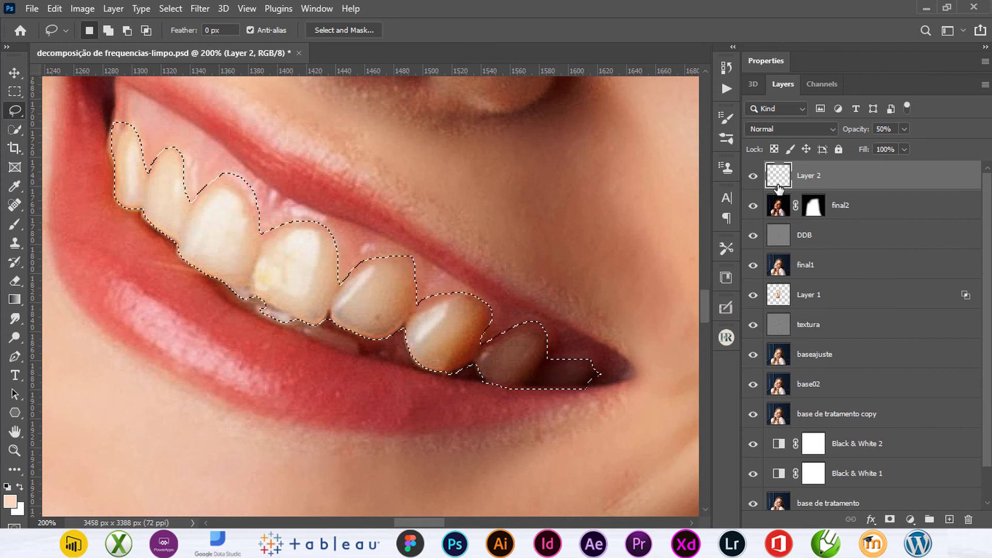
pyautogui.click(782, 208)
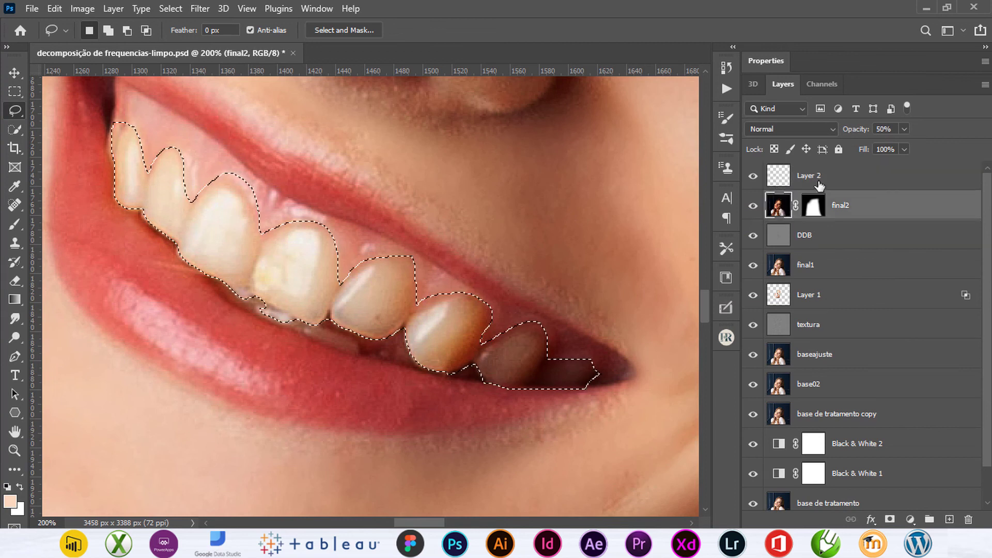
pyautogui.click(785, 177)
pyautogui.click(969, 520)
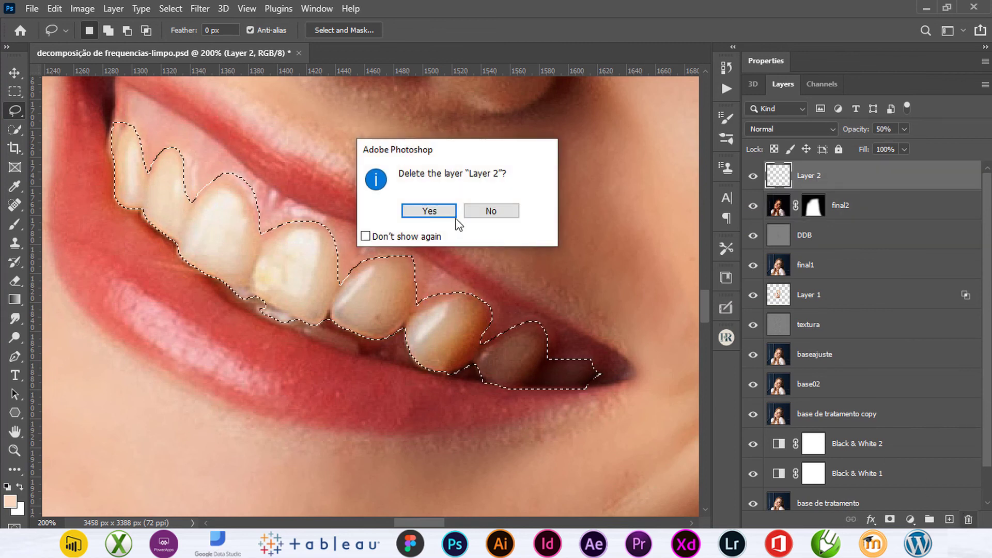
pyautogui.click(453, 215)
# Step: Feather the teeth selection again and copy it onto a fresh Layer 2
pyautogui.click(168, 9)
pyautogui.moveTo(184, 228)
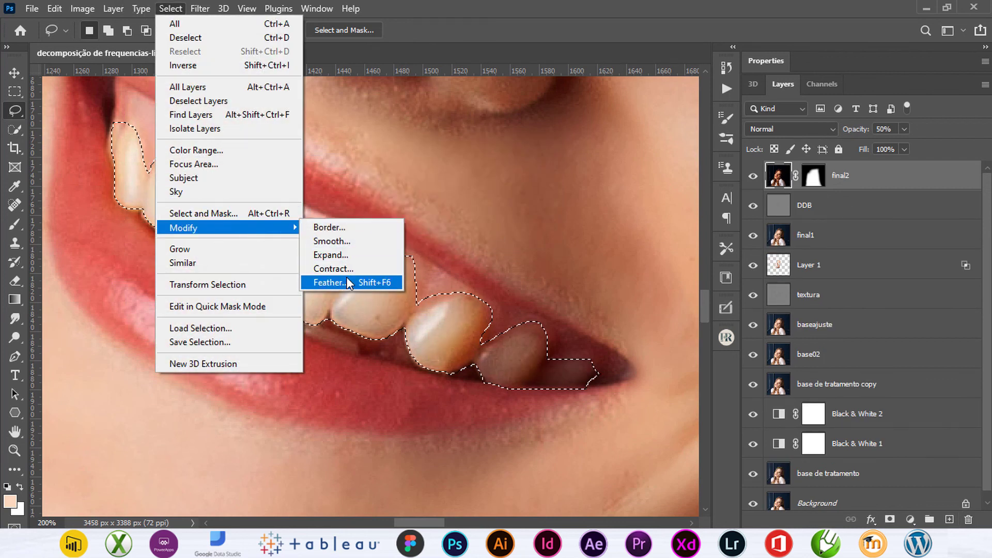
pyautogui.click(344, 282)
pyautogui.click(567, 164)
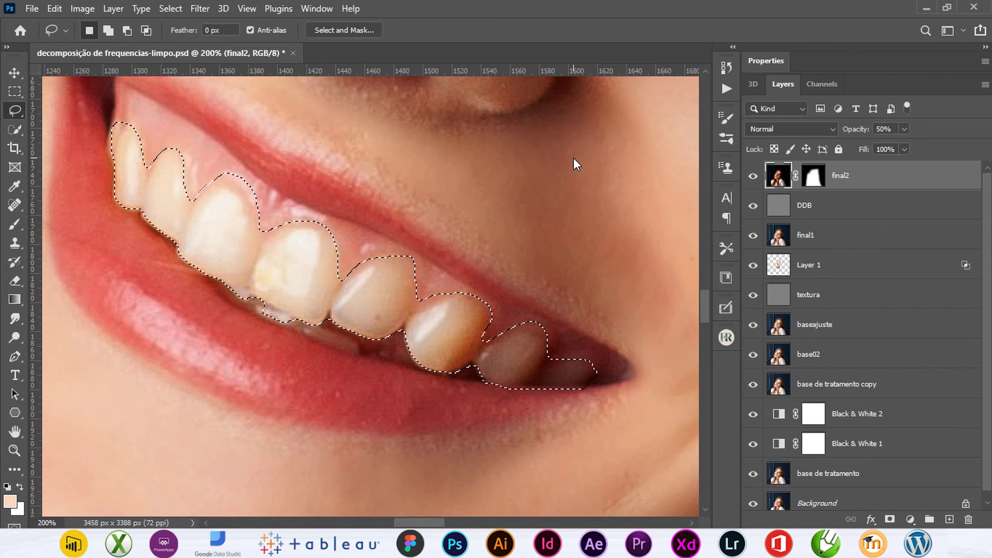
pyautogui.hotkey('ctrl', 'shift', 'alt', 'n')
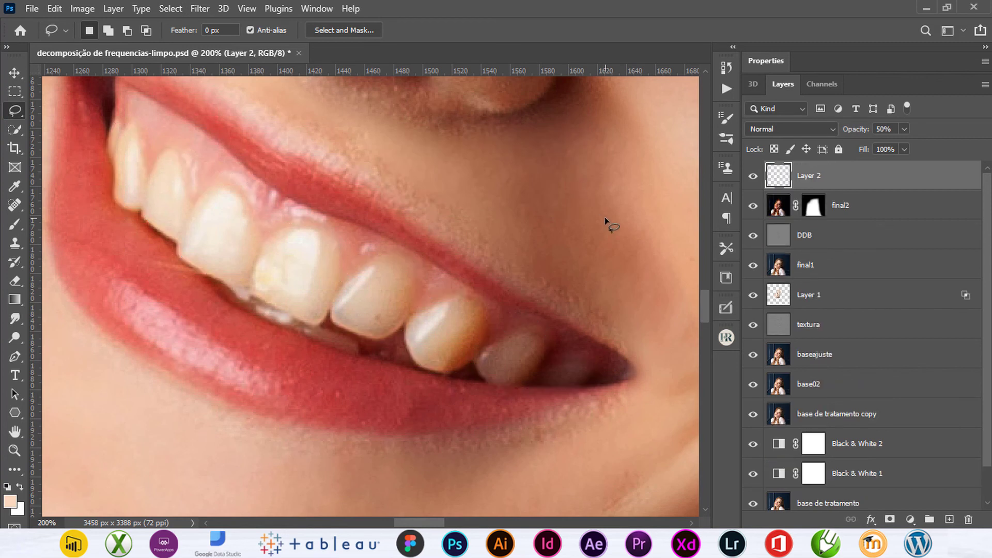
# Step: Whiten Layer 2's teeth with Hue/Saturation at Lightness +30 and Saturation -60
pyautogui.hotkey('ctrl', 'd')
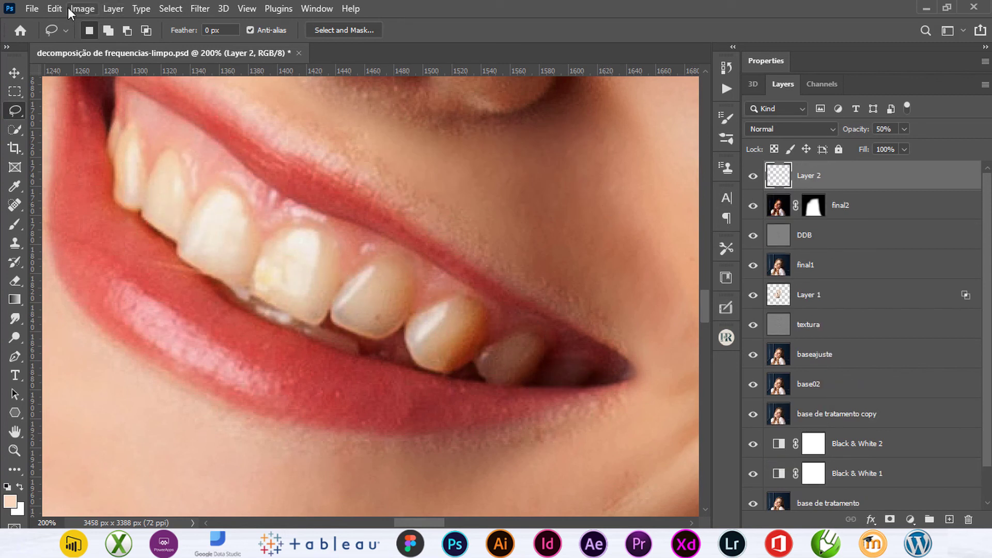
pyautogui.click(54, 9)
pyautogui.press('Escape')
pyautogui.click(77, 9)
pyautogui.moveTo(105, 46)
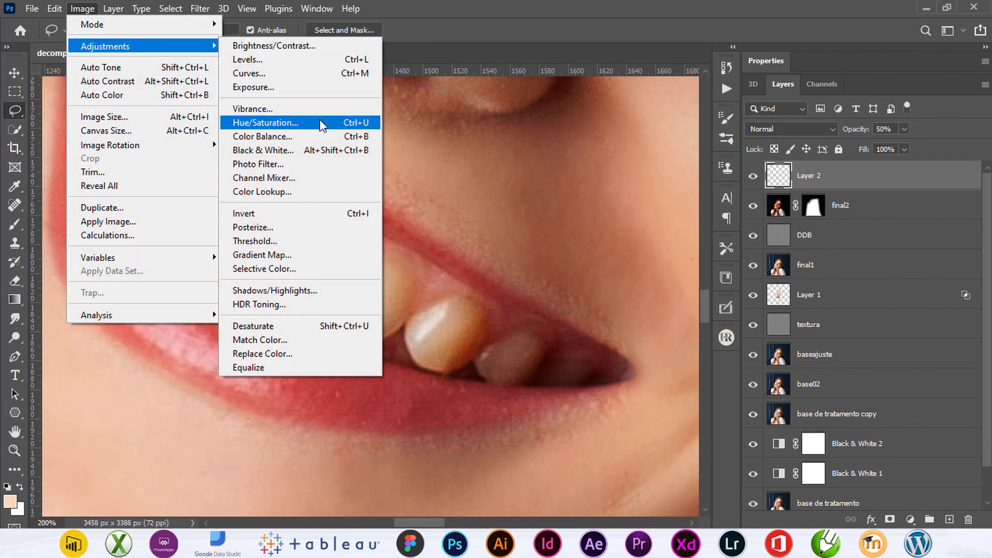
pyautogui.click(320, 123)
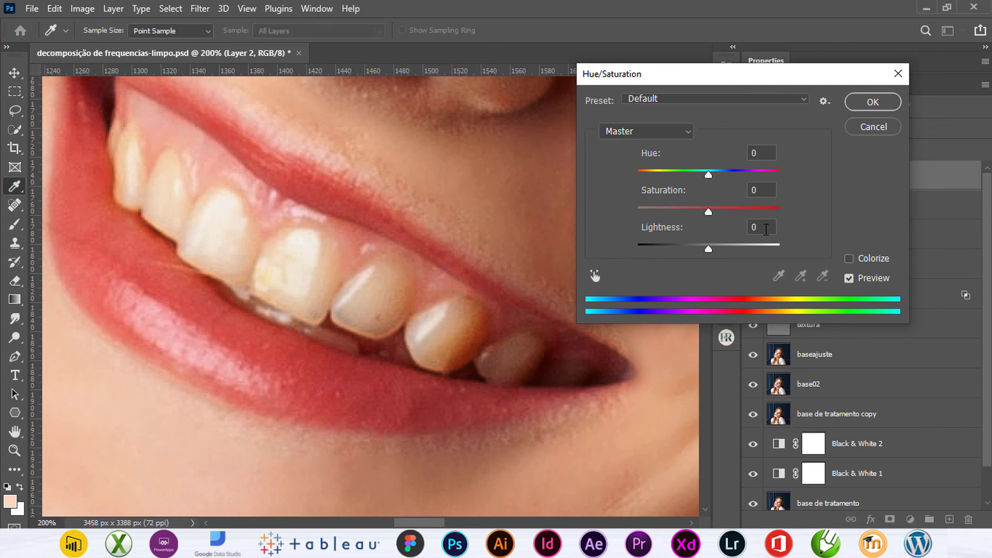
pyautogui.write('30')
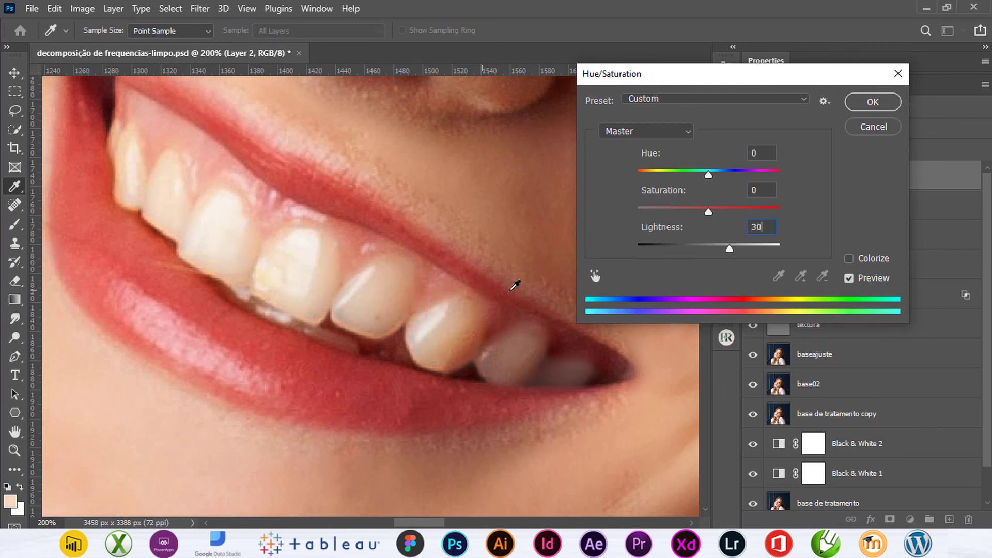
pyautogui.moveTo(708, 211); pyautogui.dragTo(667, 210)
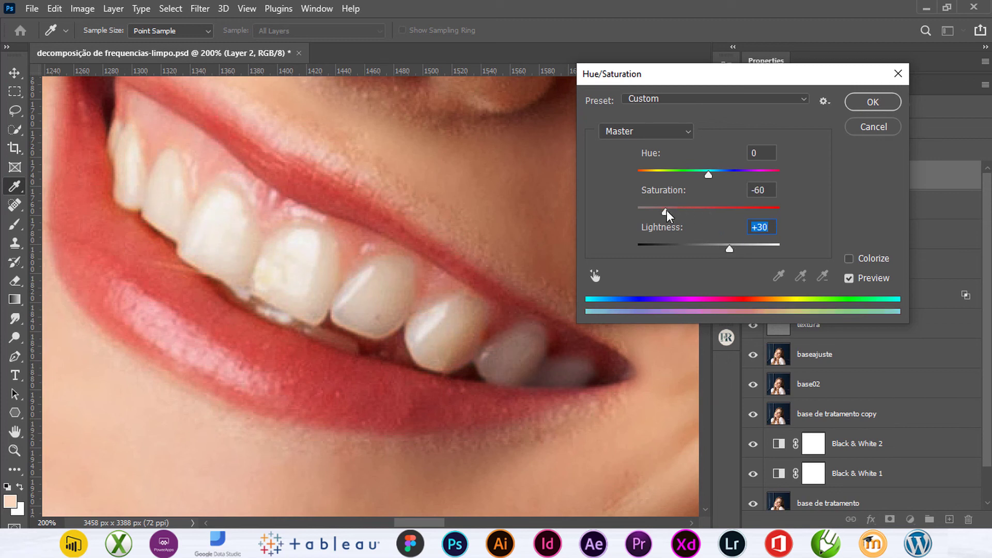
pyautogui.hotkey('shift', 'Tab')
pyautogui.click(852, 279)
pyautogui.click(851, 279)
pyautogui.click(880, 100)
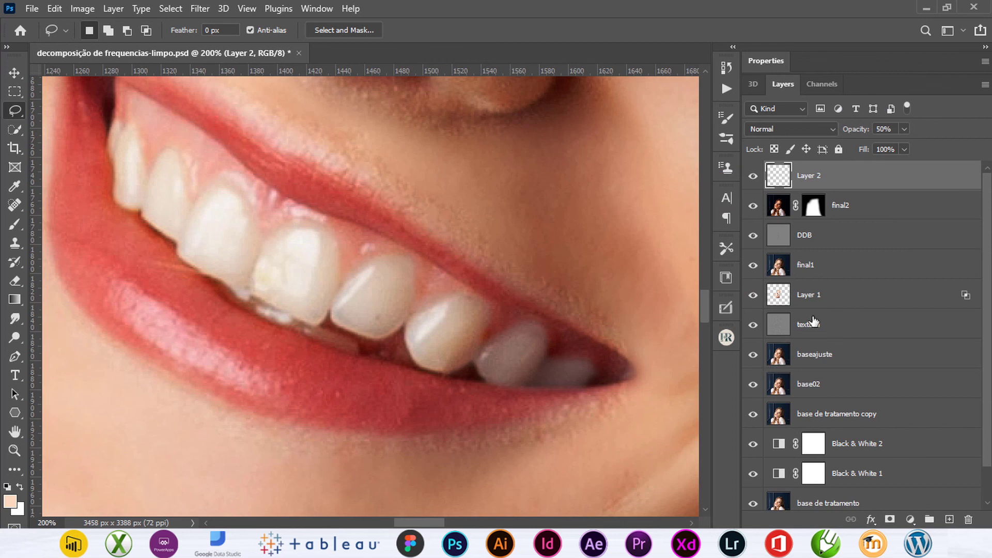
# Step: Outline the lower lip with a Lasso selection on final2
pyautogui.click(780, 209)
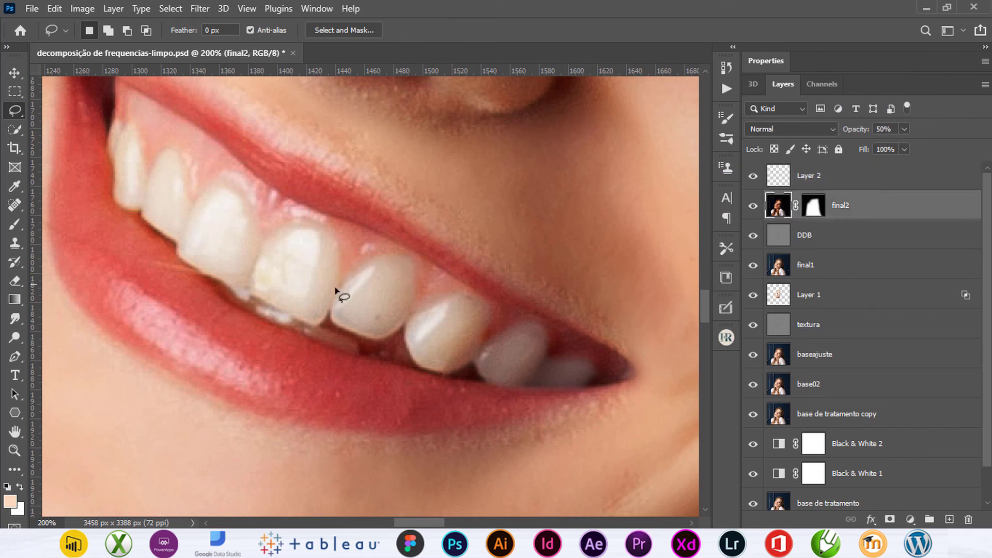
pyautogui.moveTo(188, 239)
pyautogui.mouseDown()
pyautogui.moveTo(274, 285)
pyautogui.moveTo(260, 294)
pyautogui.mouseUp()
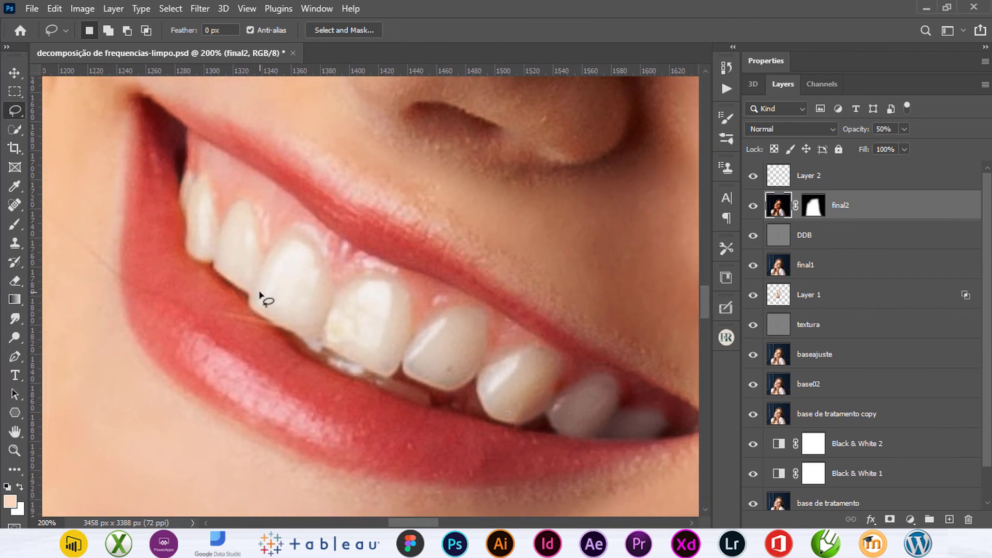
pyautogui.hotkey('ctrl', '-')
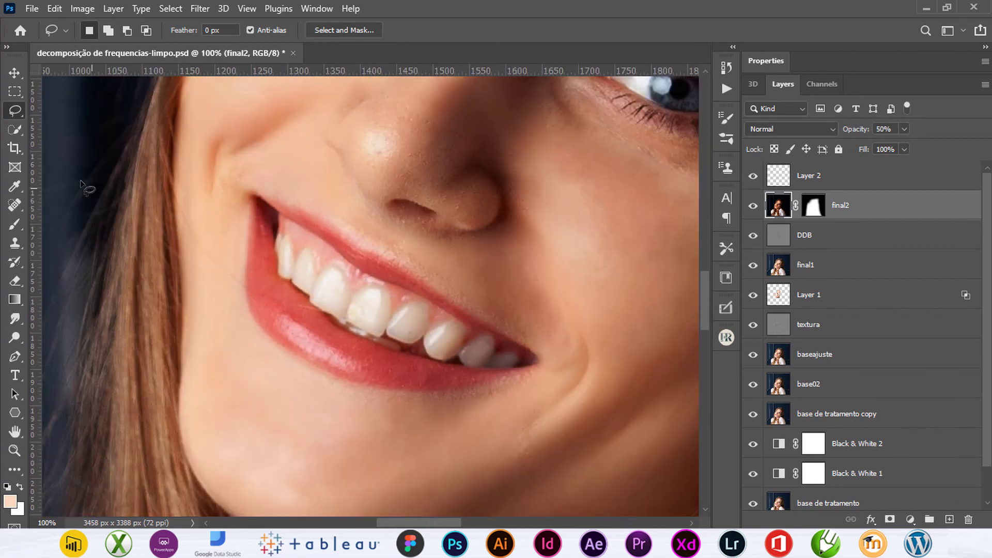
pyautogui.moveTo(251, 197)
pyautogui.mouseDown()
pyautogui.moveTo(253, 310)
pyautogui.moveTo(264, 332)
pyautogui.moveTo(361, 385)
pyautogui.moveTo(403, 391)
pyautogui.mouseUp()
pyautogui.moveTo(494, 385)
pyautogui.mouseDown()
pyautogui.moveTo(536, 370)
pyautogui.moveTo(514, 367)
pyautogui.mouseUp()
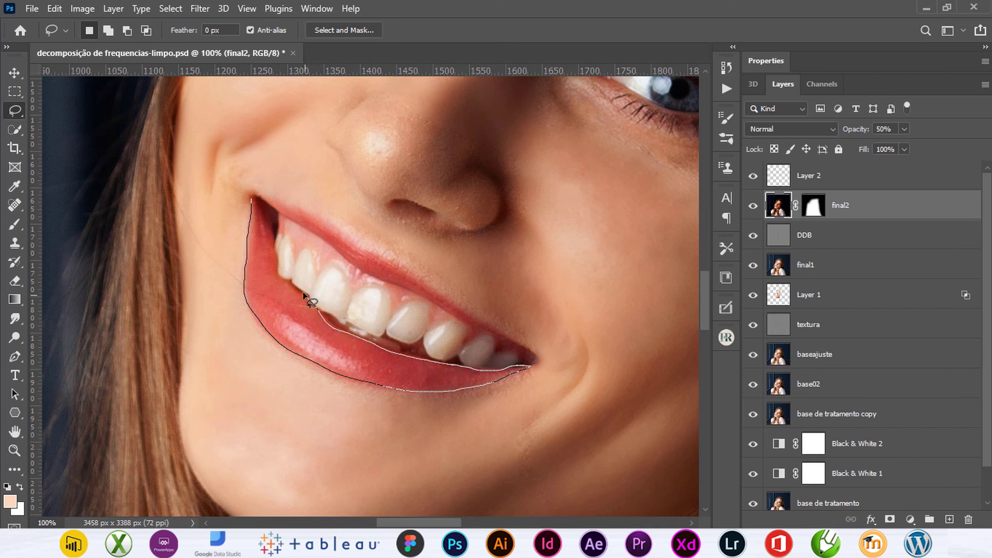
pyautogui.moveTo(278, 269)
pyautogui.mouseDown()
pyautogui.moveTo(253, 197)
pyautogui.moveTo(359, 247)
pyautogui.mouseUp()
# Step: Add the upper lip to the lip selection, keeping the teeth excluded
pyautogui.press('alt')
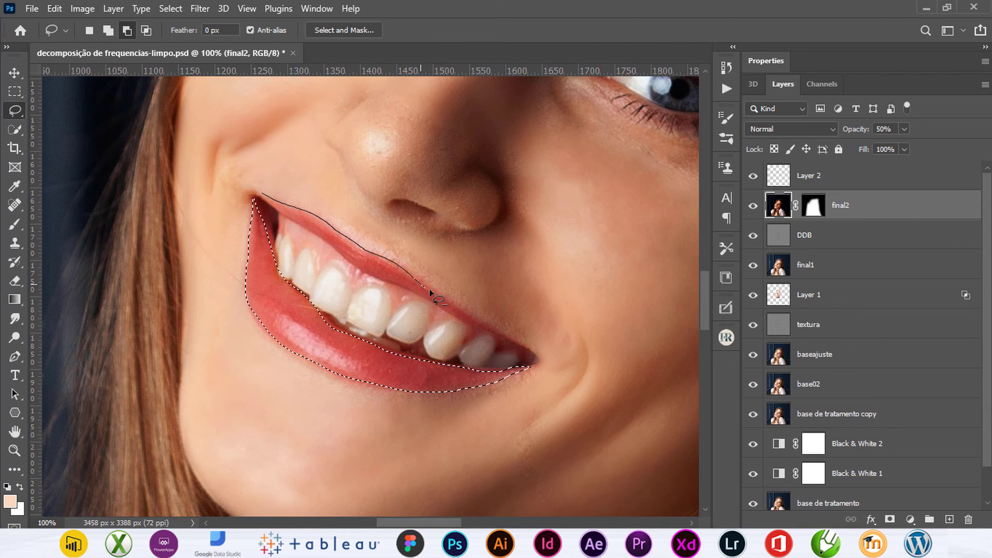
pyautogui.moveTo(523, 343)
pyautogui.mouseDown()
pyautogui.moveTo(361, 275)
pyautogui.moveTo(263, 197)
pyautogui.mouseUp()
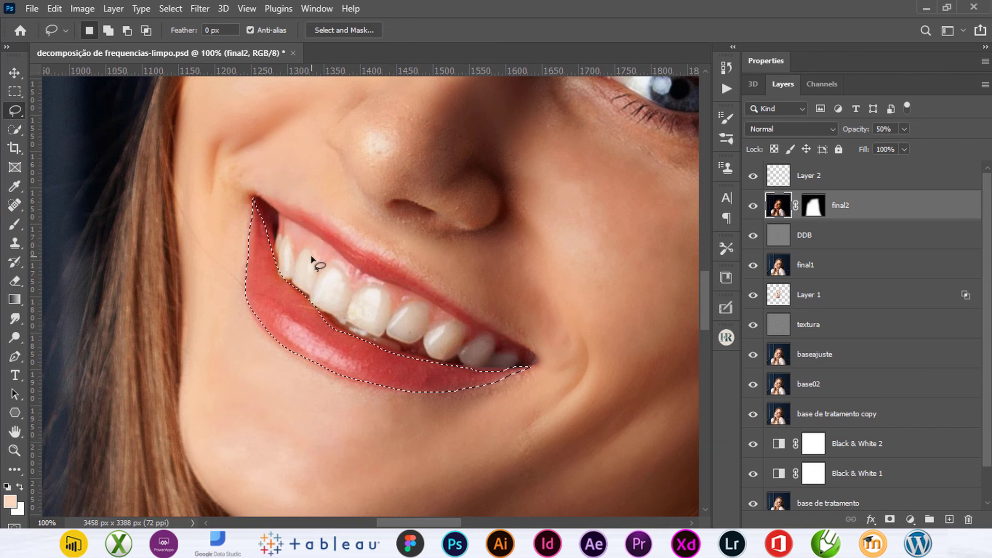
pyautogui.press('shift')
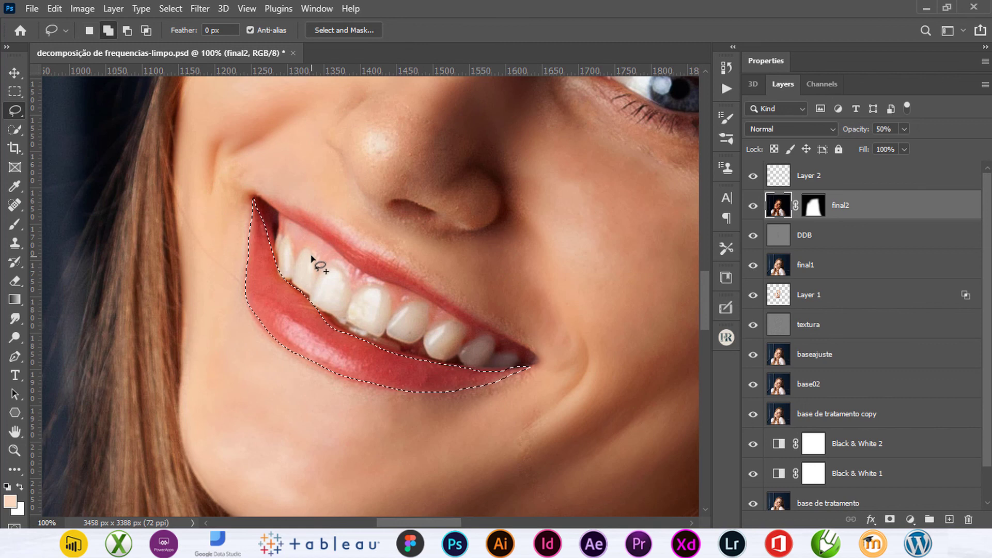
pyautogui.moveTo(264, 197)
pyautogui.mouseDown()
pyautogui.moveTo(415, 277)
pyautogui.moveTo(532, 362)
pyautogui.moveTo(362, 274)
pyautogui.moveTo(256, 198)
pyautogui.mouseUp()
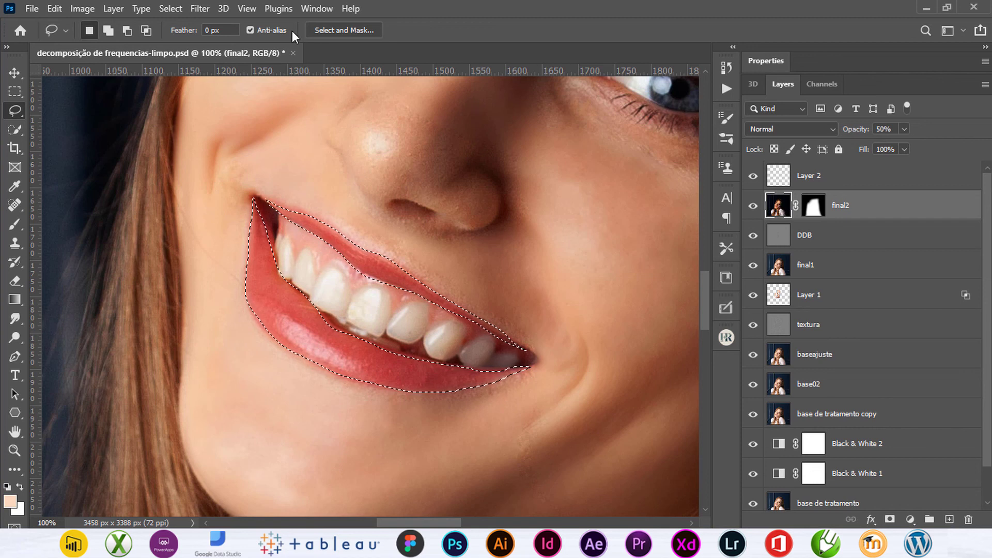
# Step: Feather the lip selection by 2 pixels and copy the lips to Layer 3
pyautogui.click(172, 8)
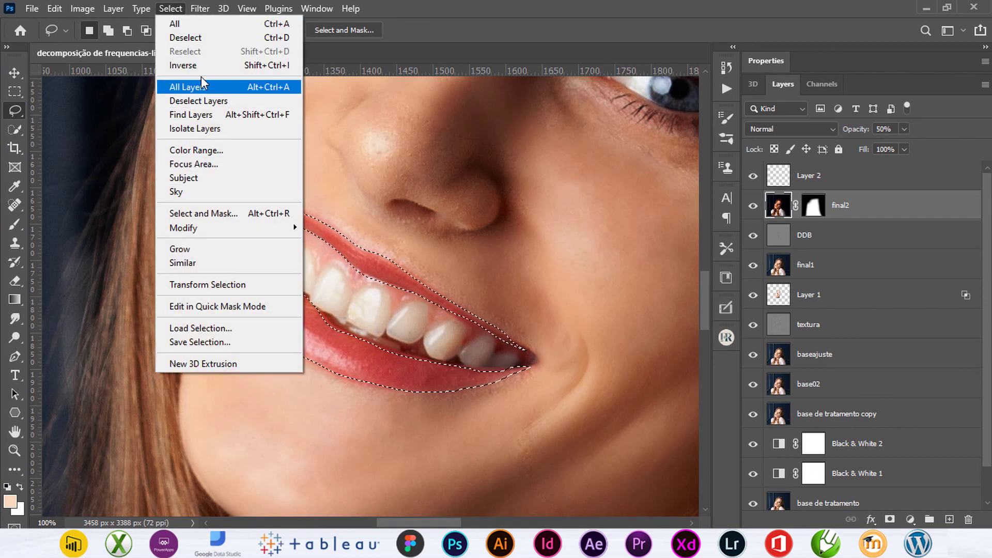
pyautogui.moveTo(184, 227)
pyautogui.click(364, 283)
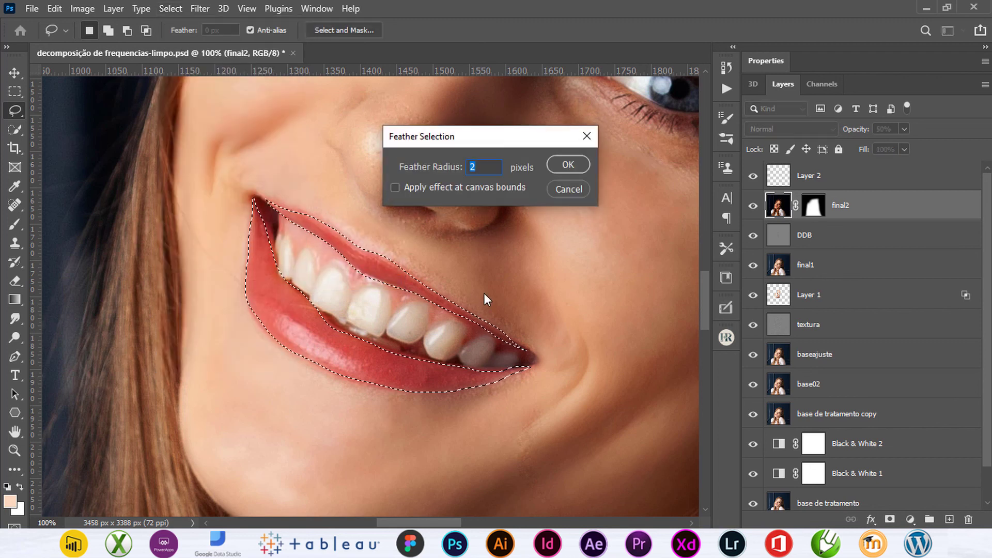
pyautogui.press('Return')
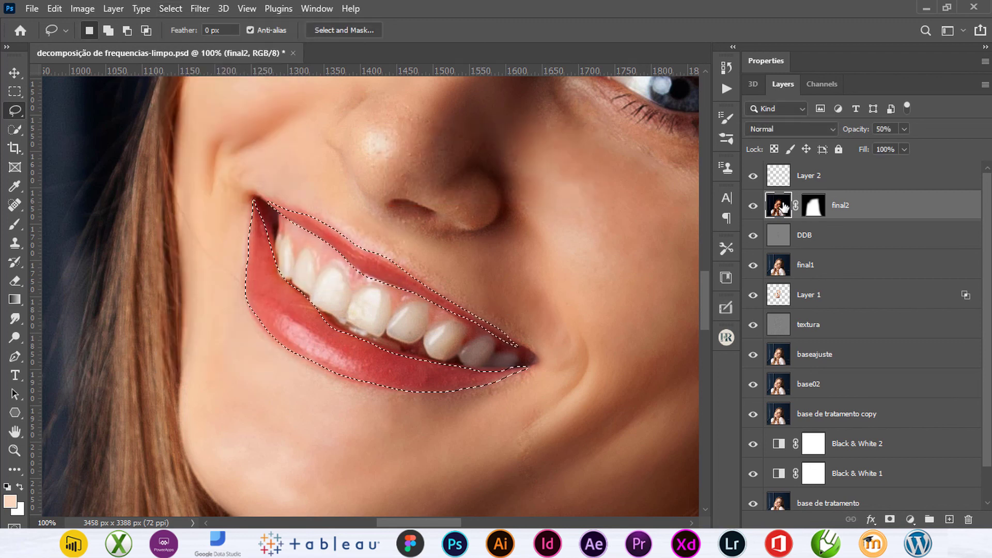
pyautogui.hotkey('ctrl', 'j')
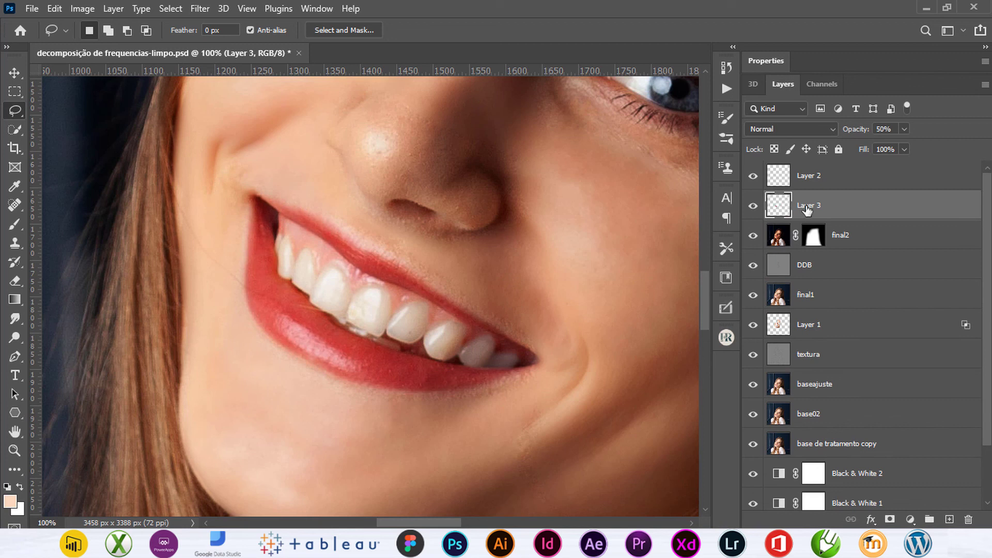
pyautogui.click(84, 9)
pyautogui.moveTo(105, 45)
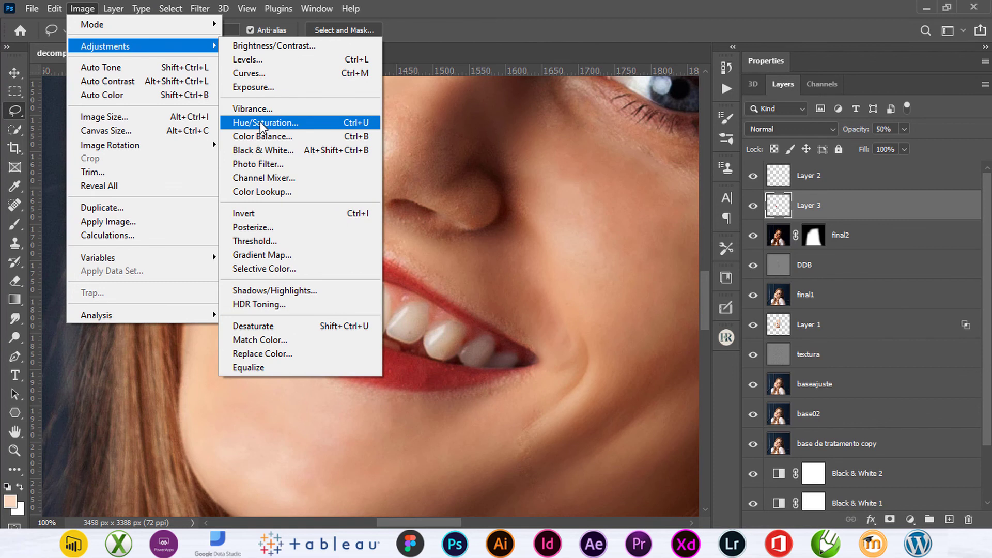
# Step: Give the Layer 3 lips Hue +5 and Saturation -10, comparing with Preview
pyautogui.click(261, 122)
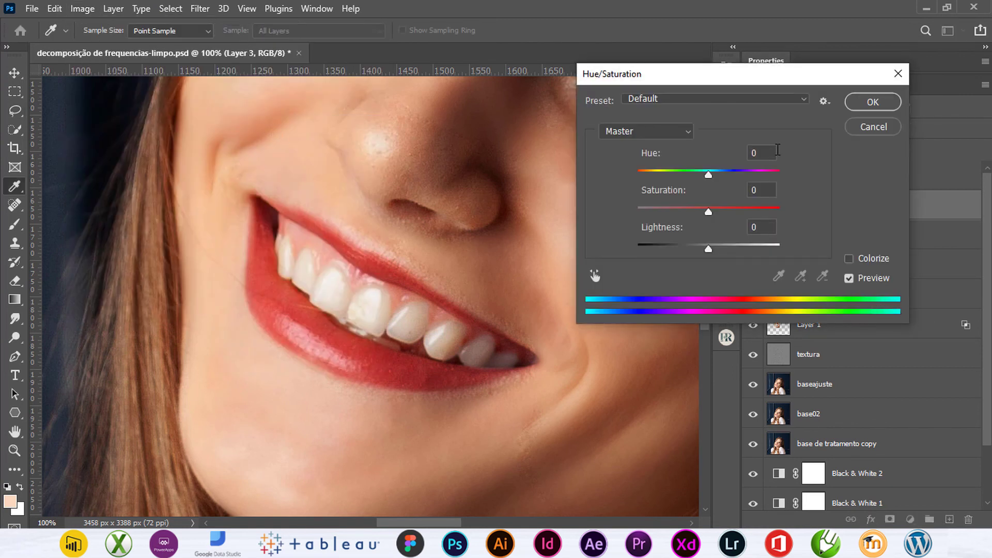
pyautogui.write('5')
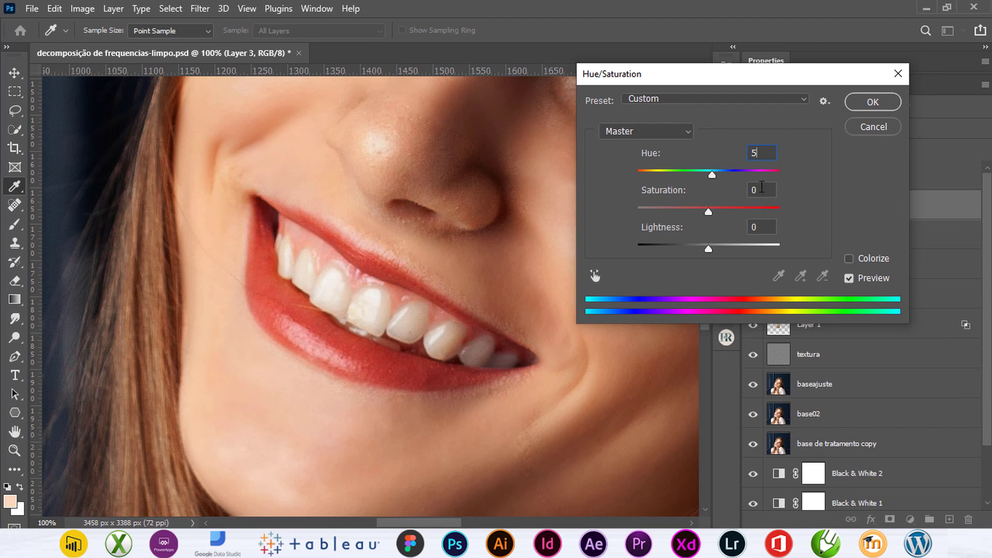
pyautogui.write('10')
pyautogui.moveTo(717, 210)
pyautogui.mouseDown()
pyautogui.moveTo(734, 213)
pyautogui.moveTo(703, 215)
pyautogui.mouseUp()
pyautogui.moveTo(717, 176)
pyautogui.mouseDown()
pyautogui.moveTo(755, 178)
pyautogui.moveTo(733, 174)
pyautogui.mouseUp()
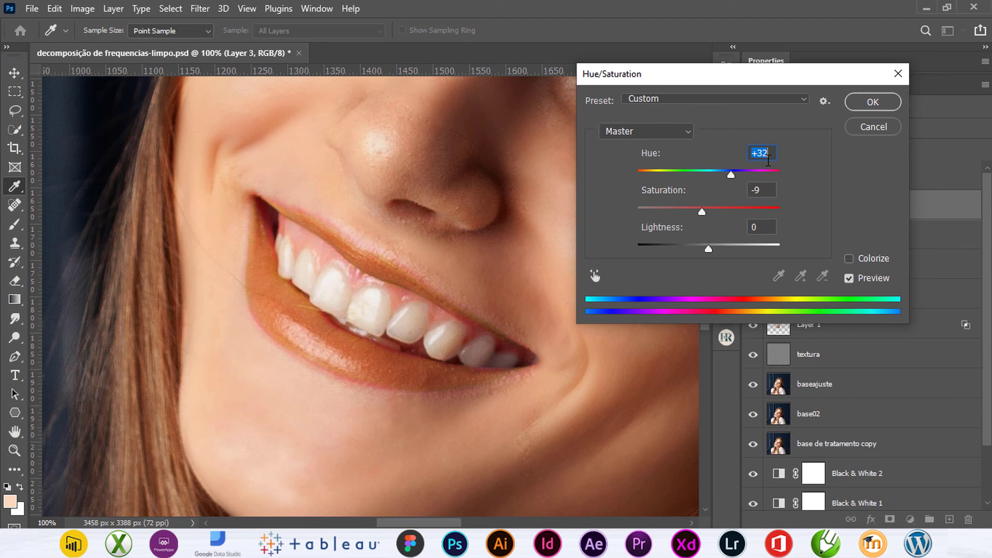
pyautogui.write('5')
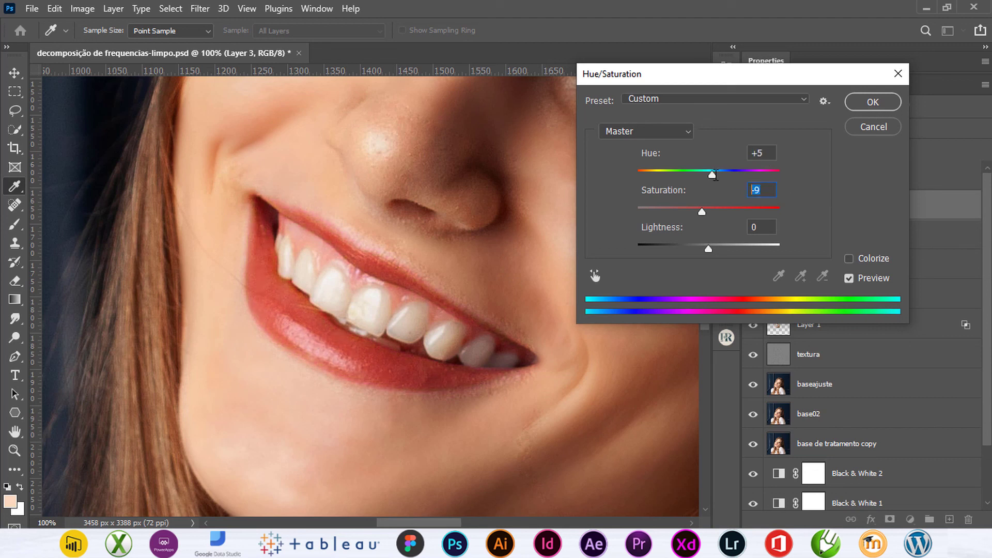
pyautogui.write('10')
pyautogui.doubleClick(763, 193)
pyautogui.write('-10')
pyautogui.click(851, 279)
# Step: Apply the Hue/Saturation lip colour change and fit the whole portrait on screen
pyautogui.click(867, 102)
pyautogui.press('l')
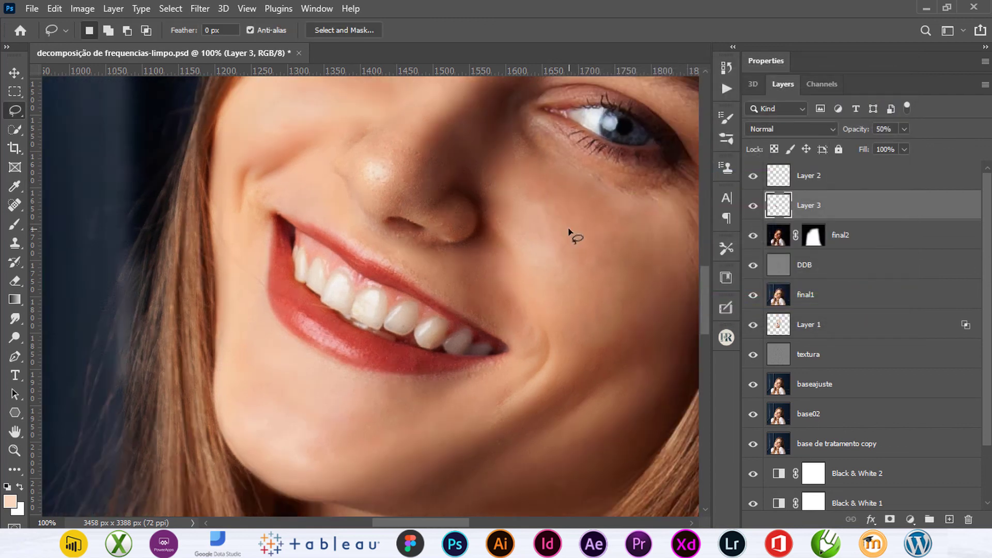
pyautogui.hotkey('ctrl', '-')
pyautogui.hotkey('ctrl', '-')
pyautogui.hotkey('ctrl', '0')
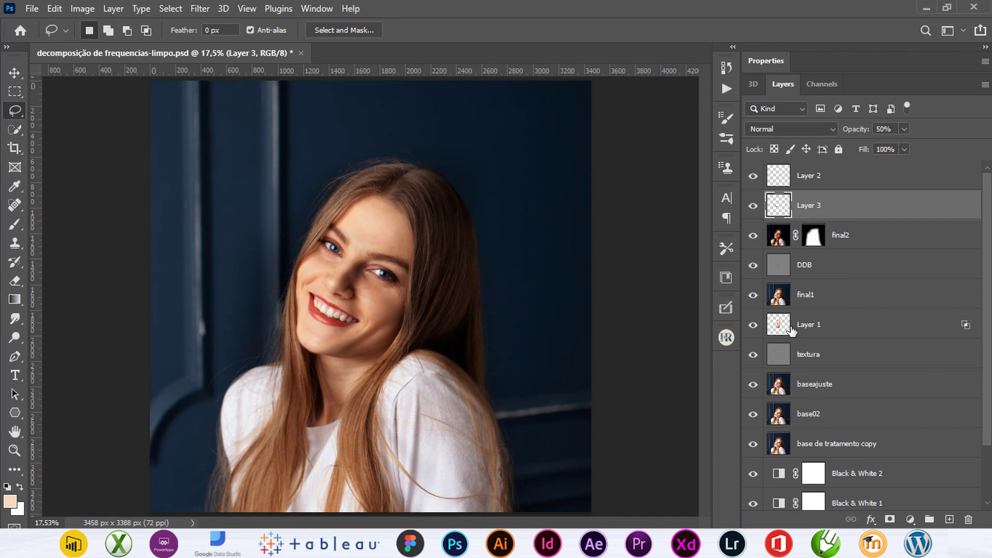
# Step: Group the layers from Layer 2 down to base de tratamento into a group named 'depois'
pyautogui.click(855, 183)
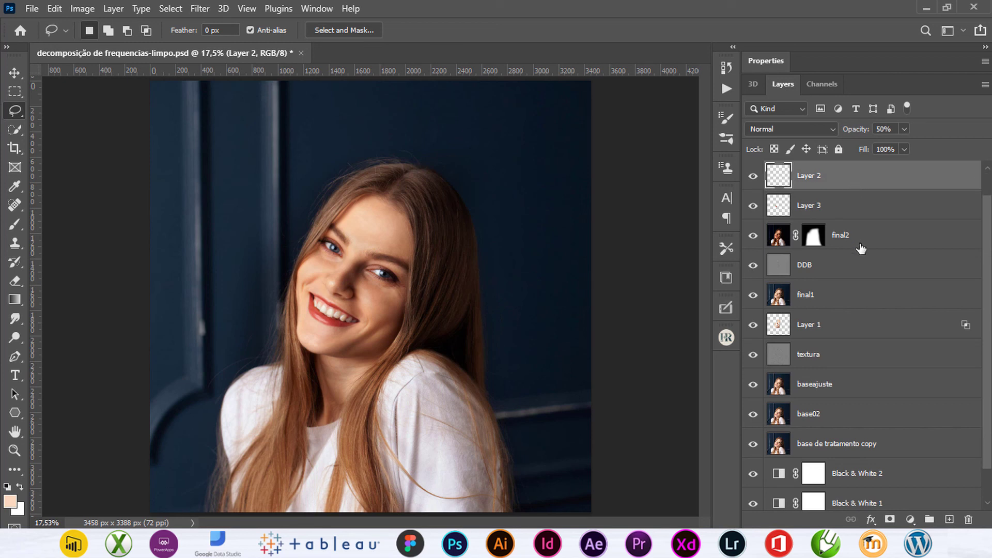
pyautogui.scroll(-2, 860, 248)
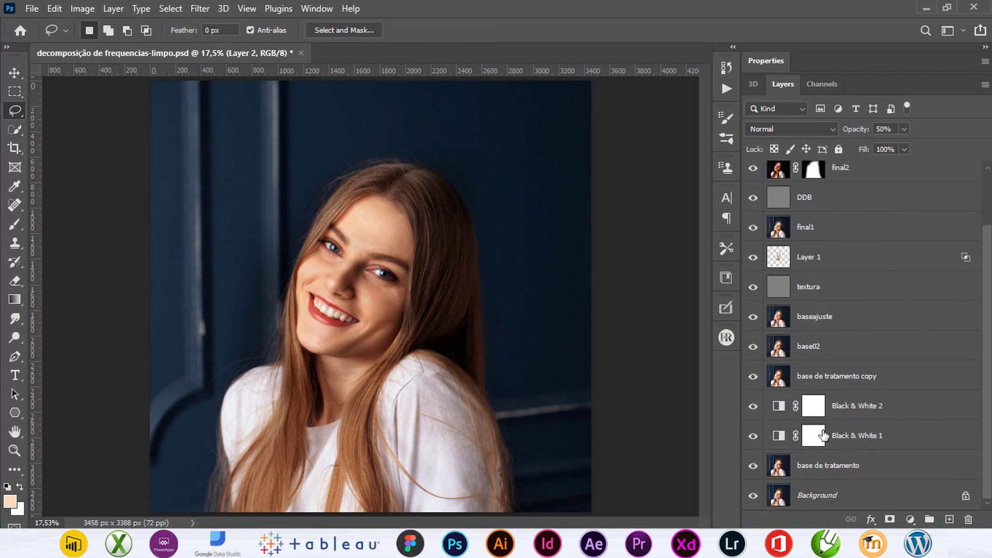
pyautogui.keyDown('shift'); pyautogui.click(836, 468); pyautogui.keyUp('shift')
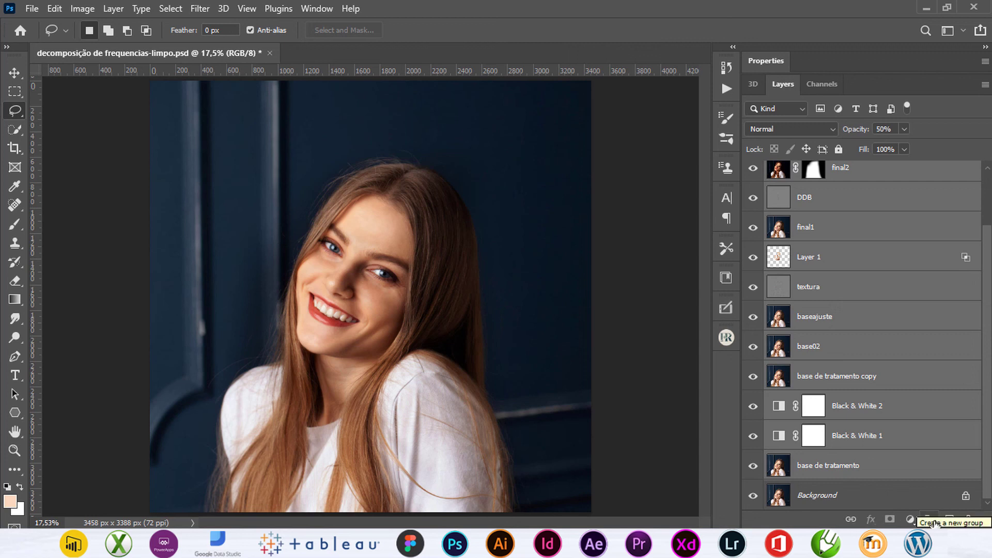
pyautogui.click(936, 523)
pyautogui.doubleClick(813, 171)
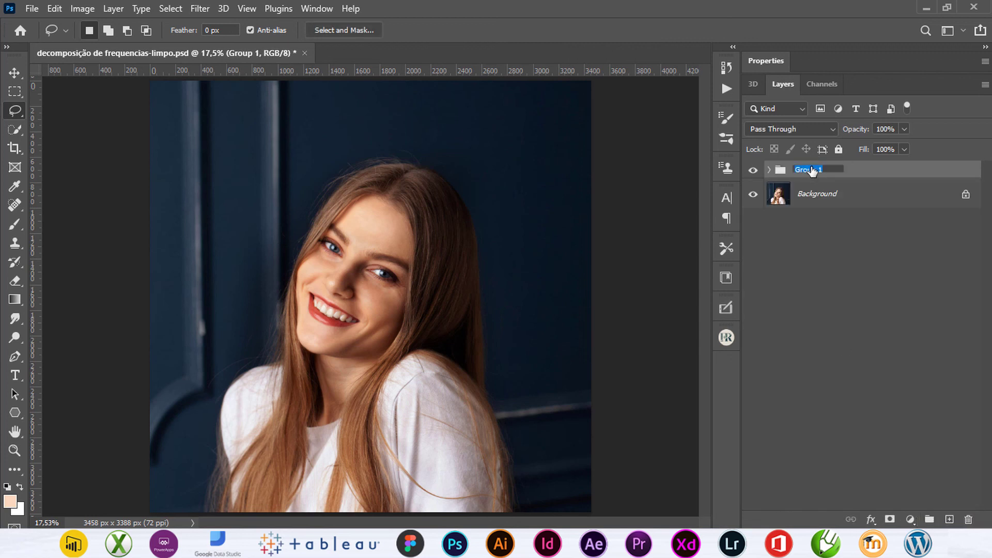
pyautogui.write('decom')
pyautogui.press('Return')
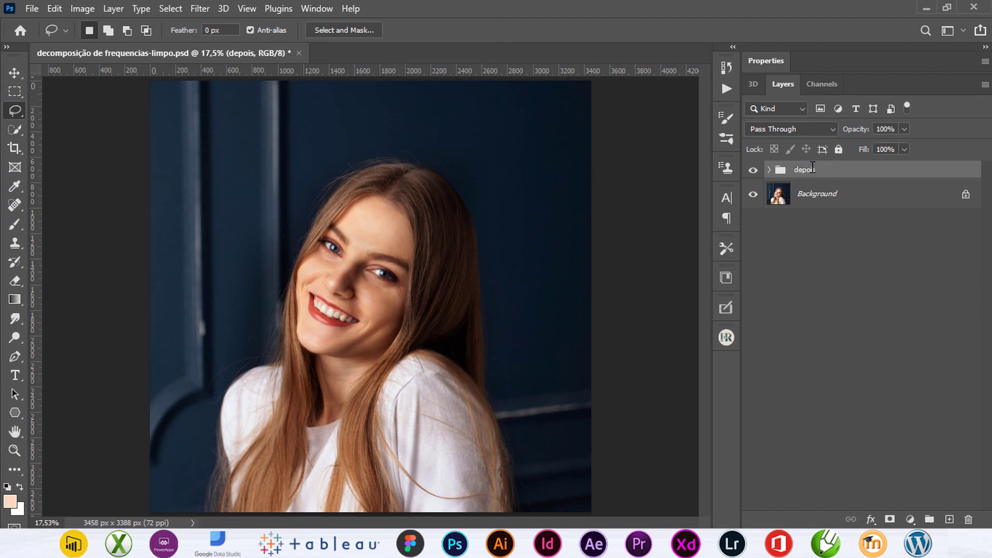
# Step: Convert the Background into a regular layer named 'antes'
pyautogui.click(809, 195)
pyautogui.doubleClick(809, 195)
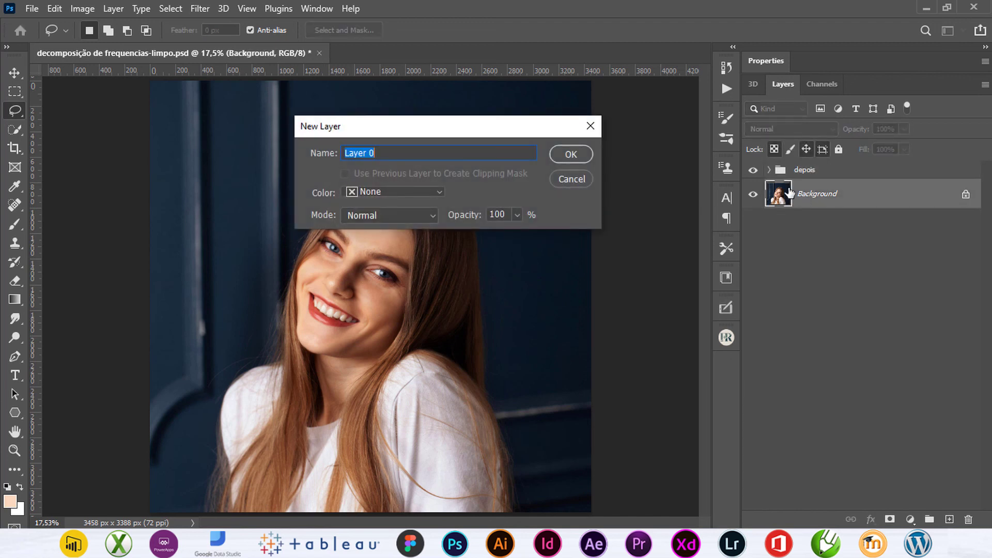
pyautogui.write('antes')
pyautogui.press('Return')
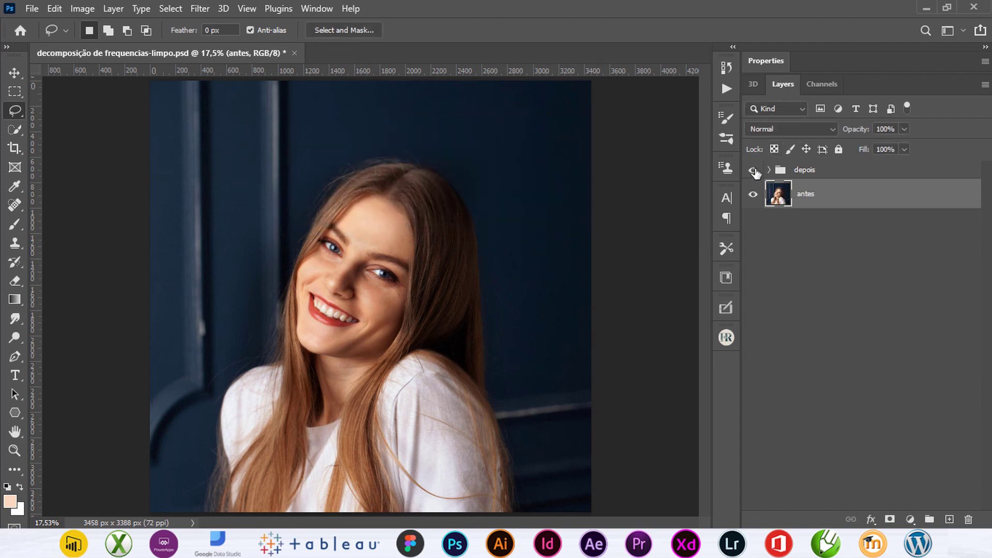
pyautogui.click(753, 171)
pyautogui.click(754, 171)
pyautogui.click(754, 171)
pyautogui.click(754, 170)
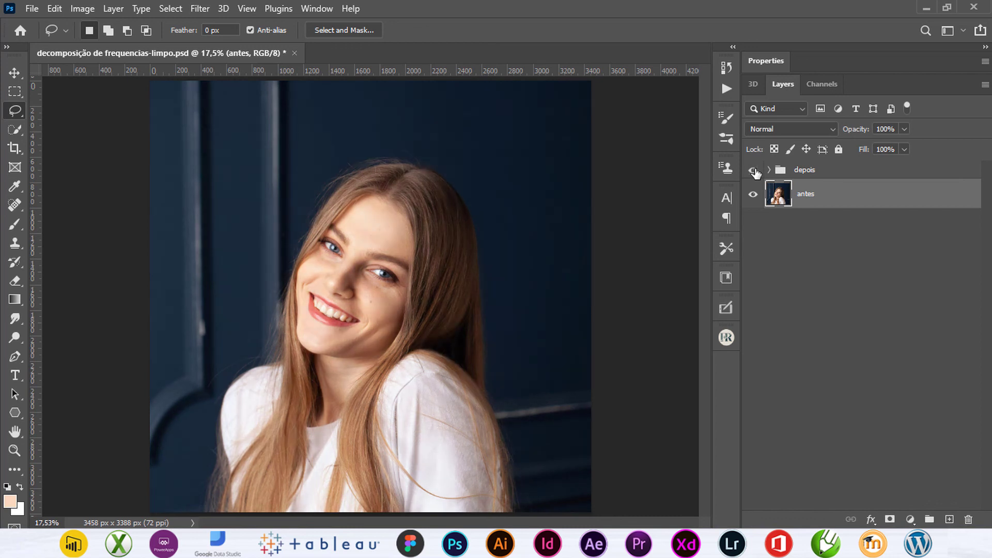
pyautogui.hotkey('ctrl', '+')
pyautogui.hotkey('ctrl', '+')
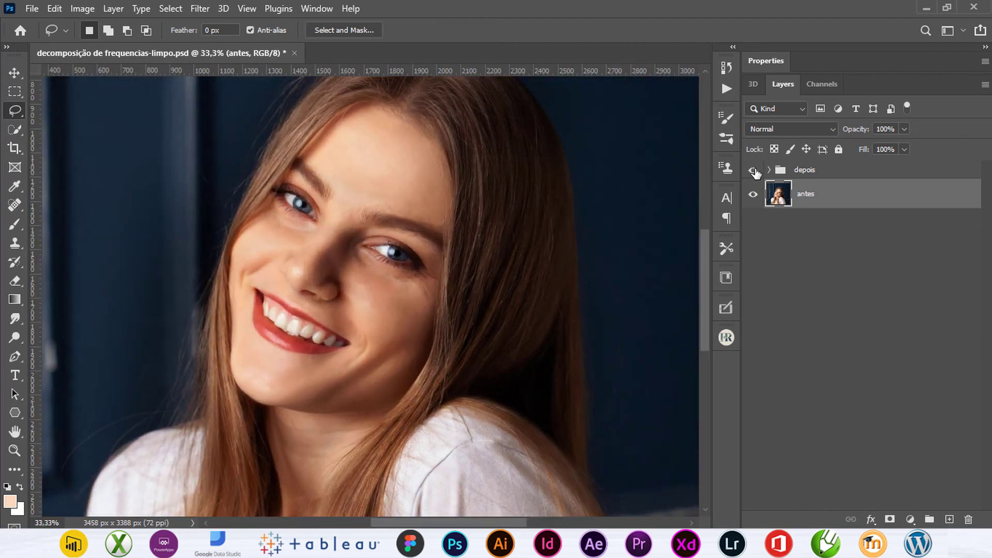
pyautogui.click(754, 171)
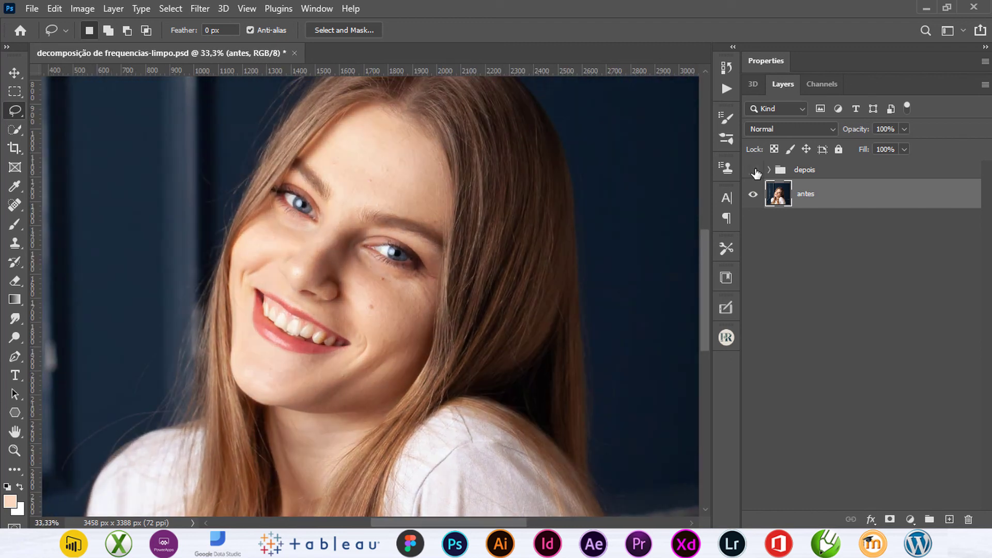
pyautogui.click(755, 171)
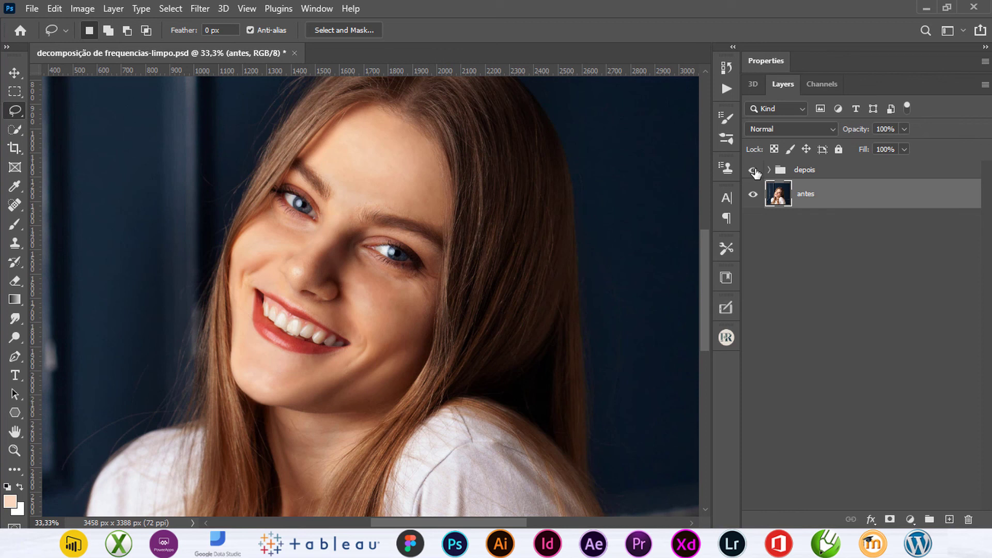
pyautogui.hotkey('ctrl', '-')
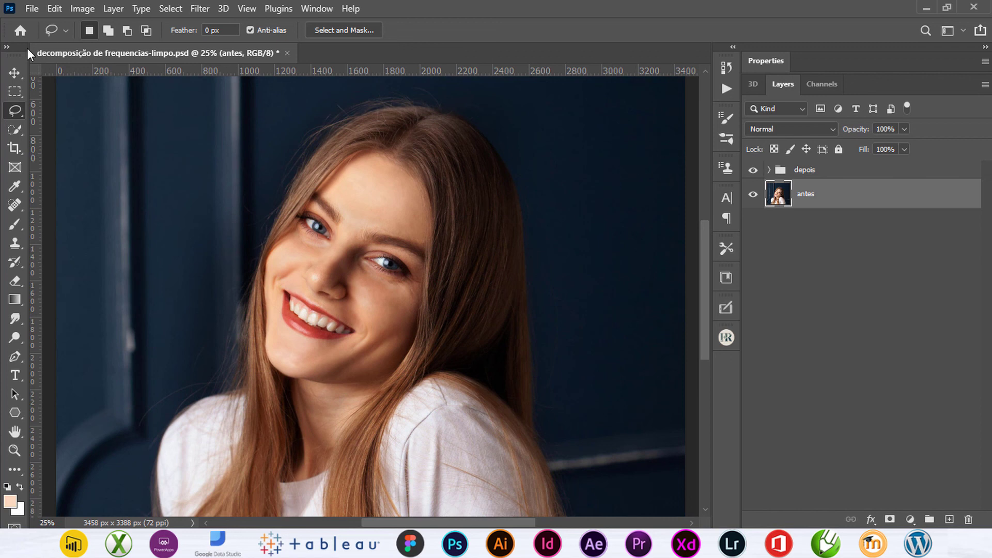
pyautogui.click(15, 73)
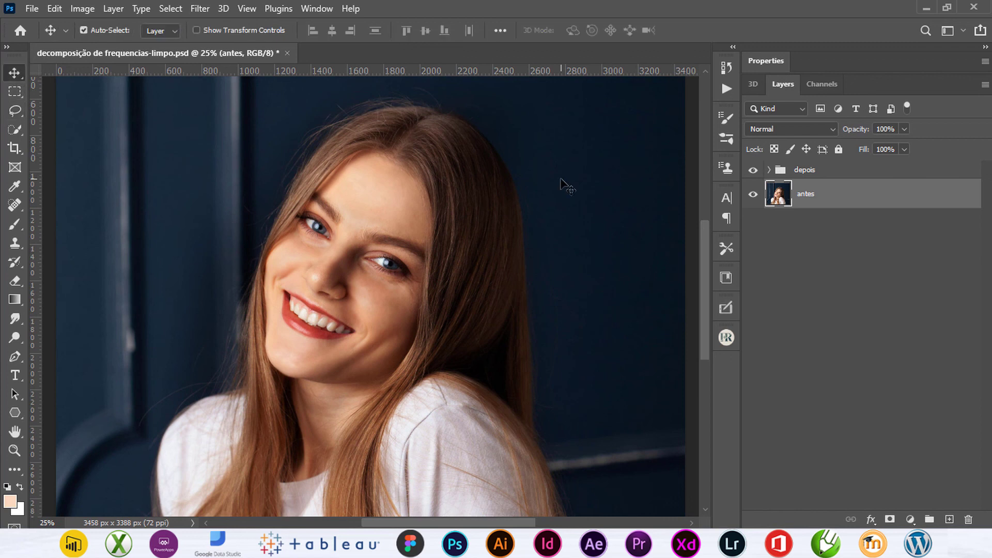